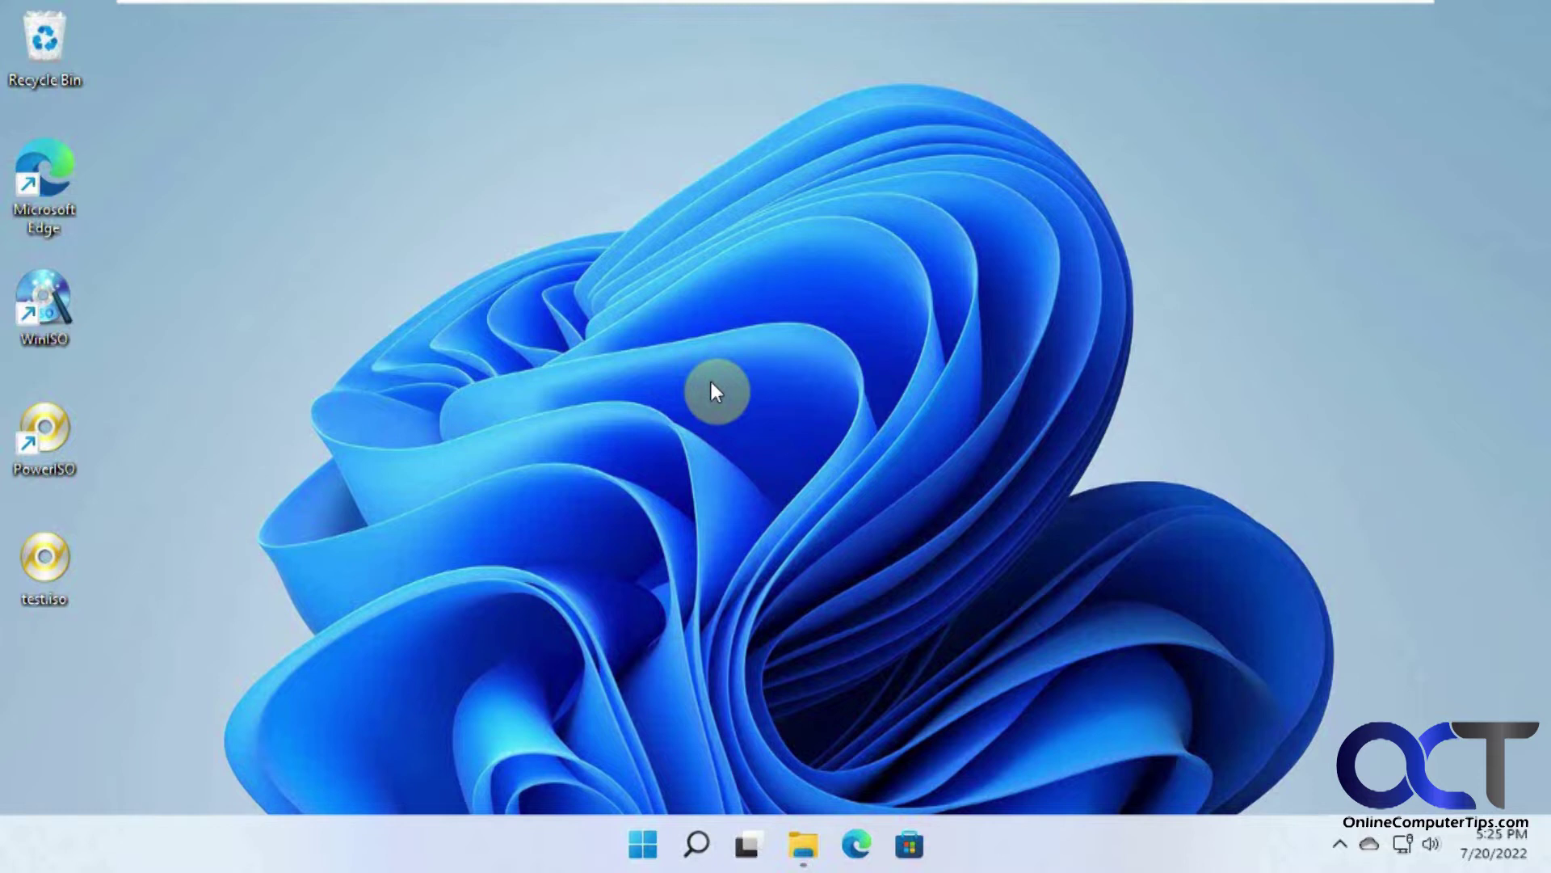
Step: Open the Downloads folder in File Explorer and select the clonezilla-live ISO file
left_click(805, 848)
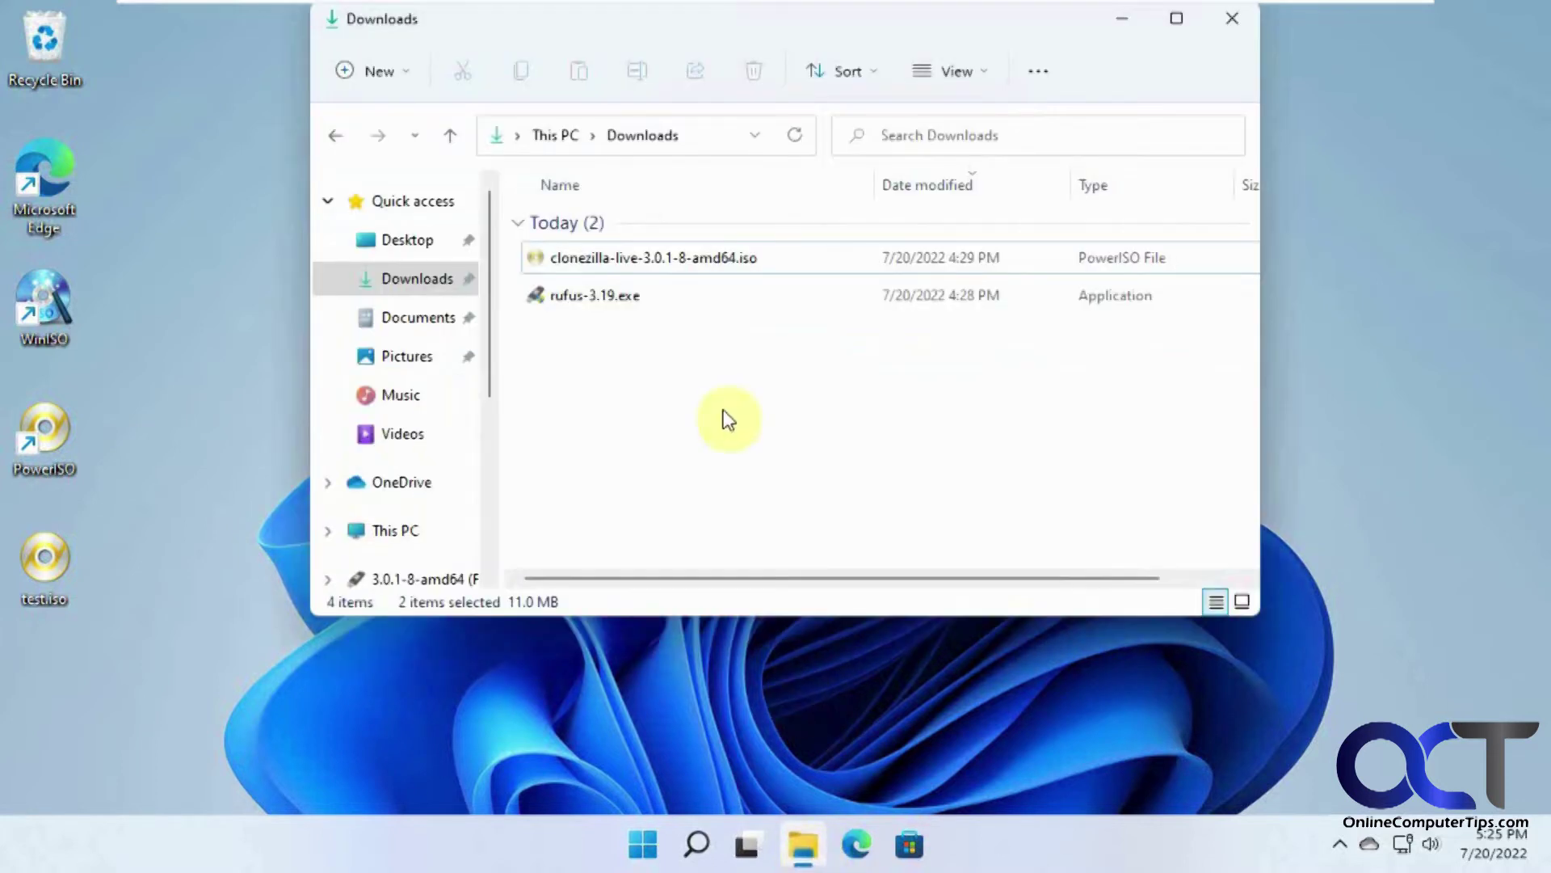
left_click(664, 269)
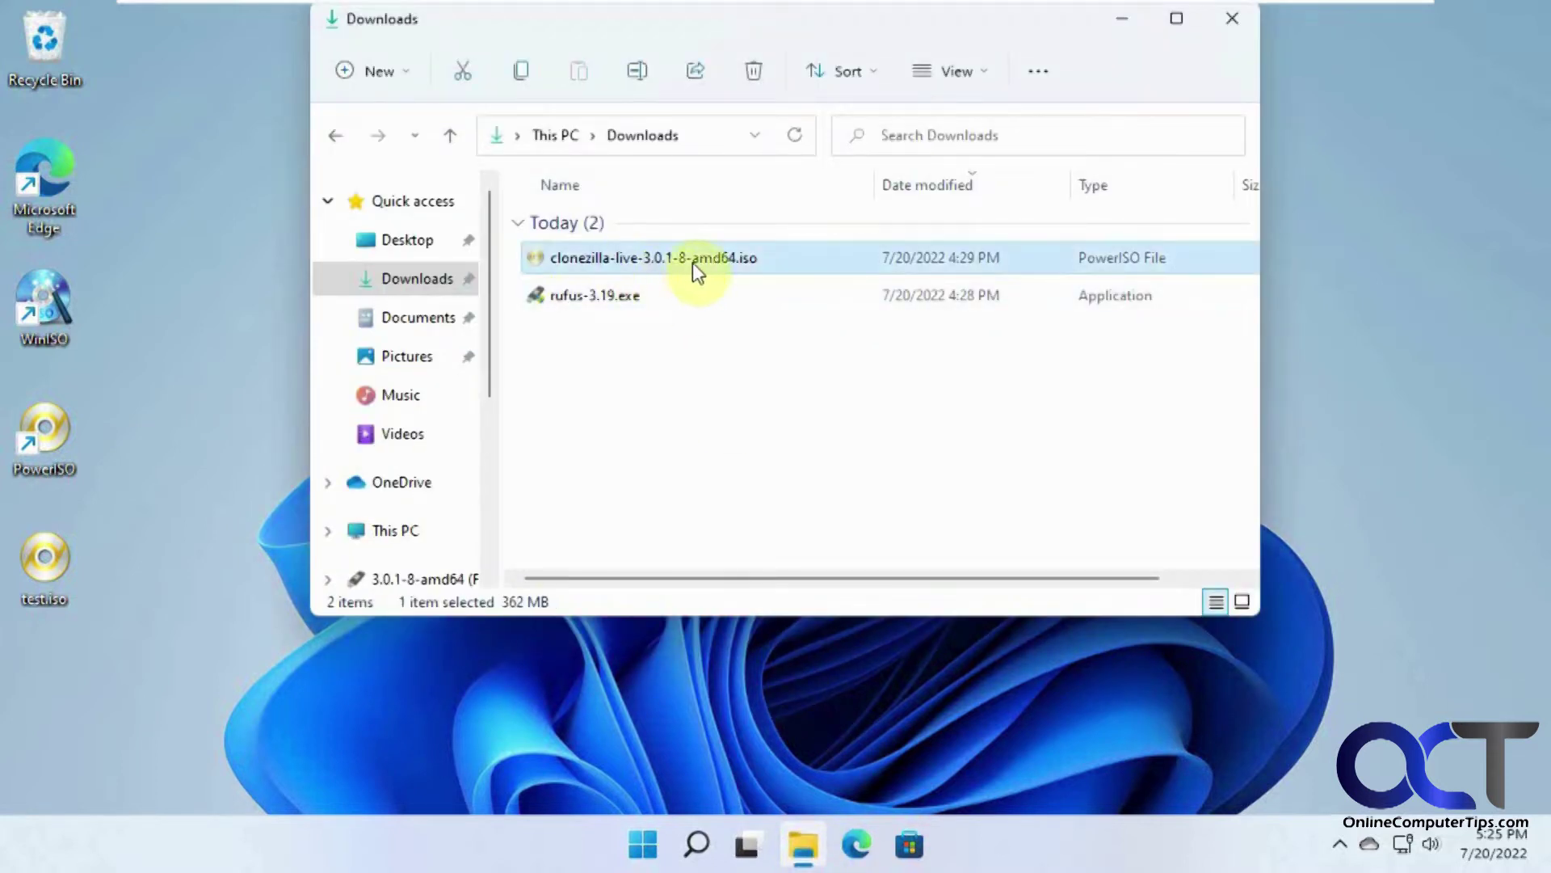
left_click_drag(769, 24, 817, 101)
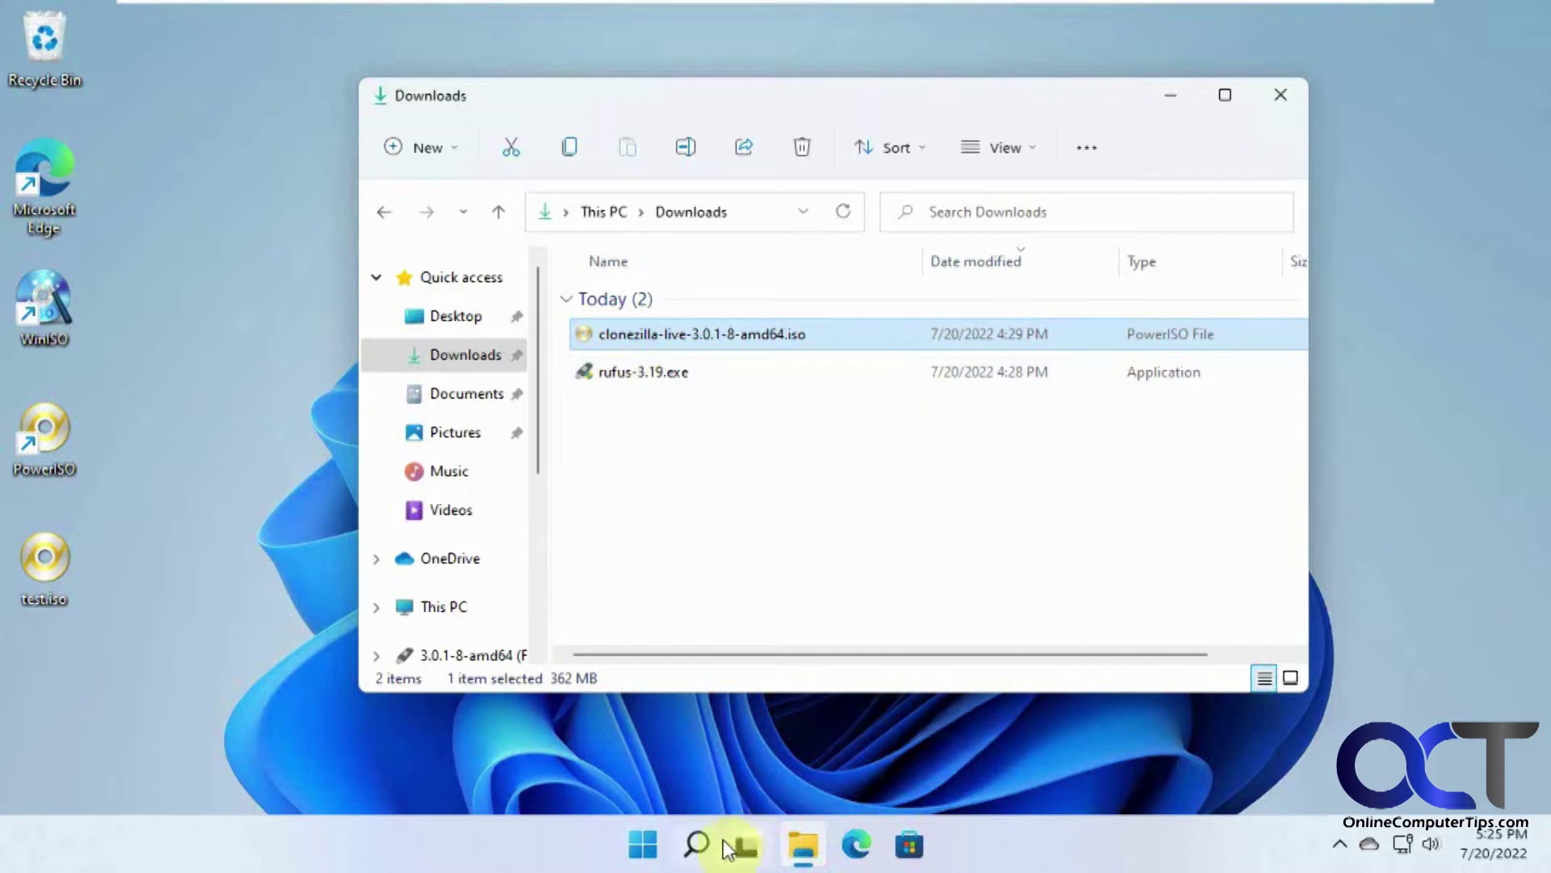
Step: Open a second File Explorer window showing This PC with drives C: and USB F:
left_click(802, 847)
right_click(800, 849)
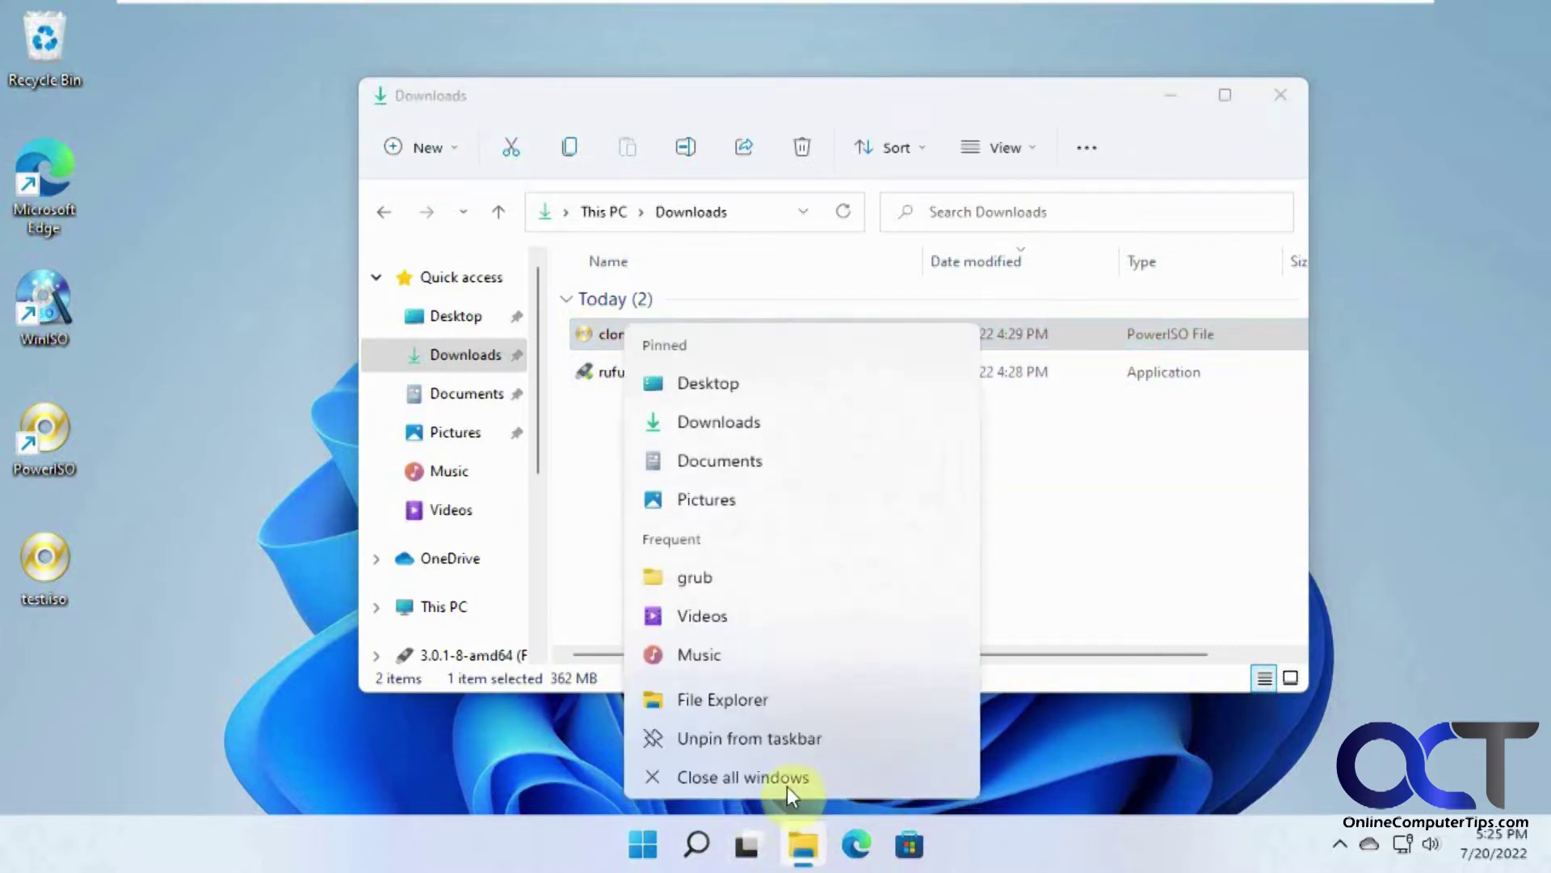
left_click(763, 711)
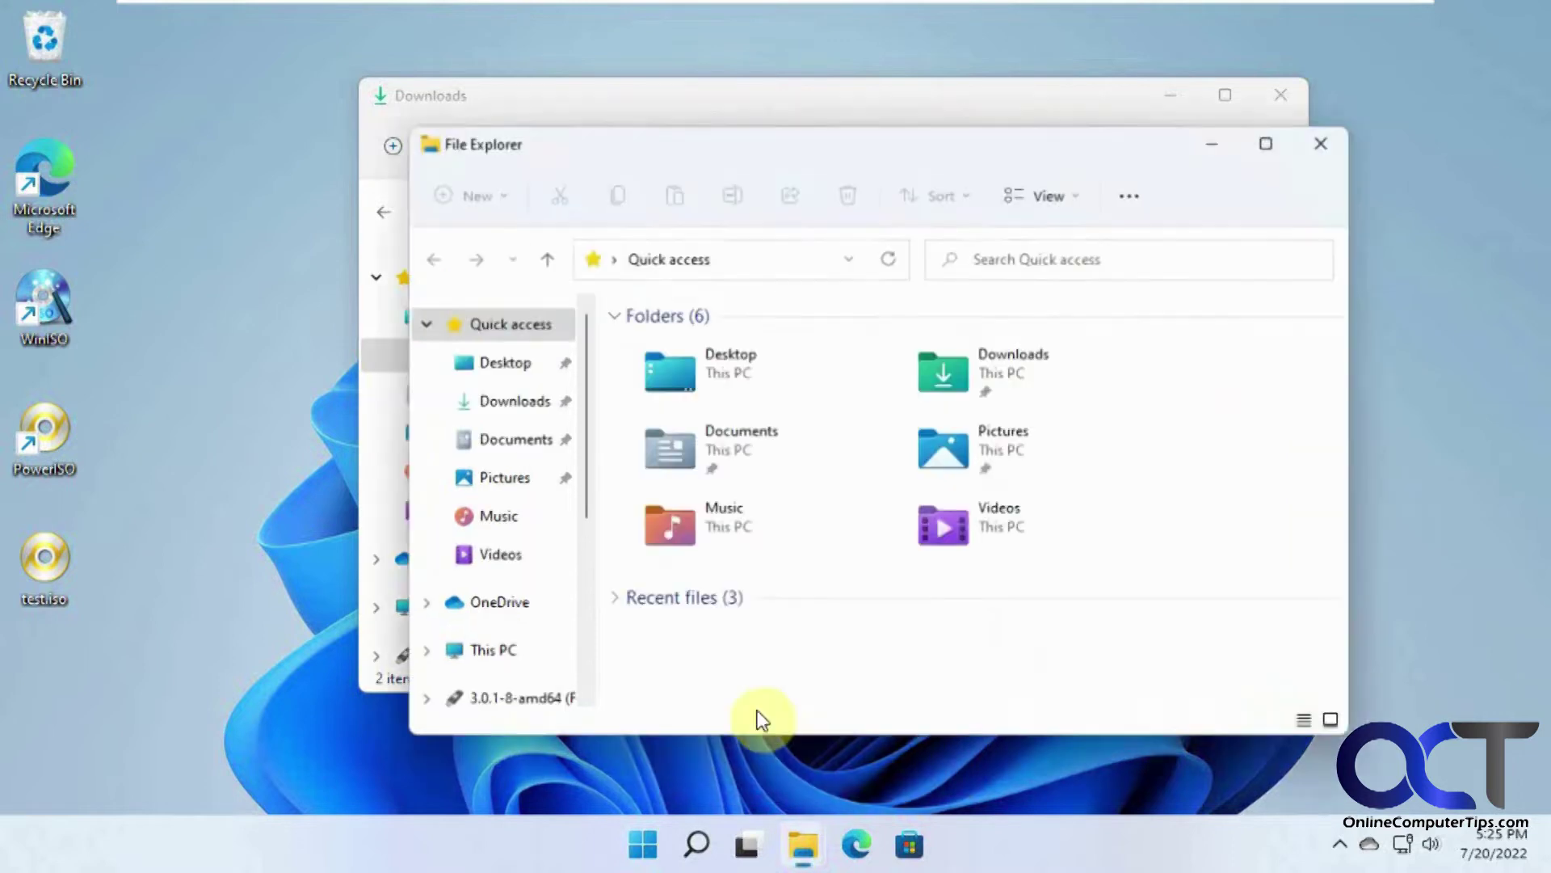
left_click(493, 652)
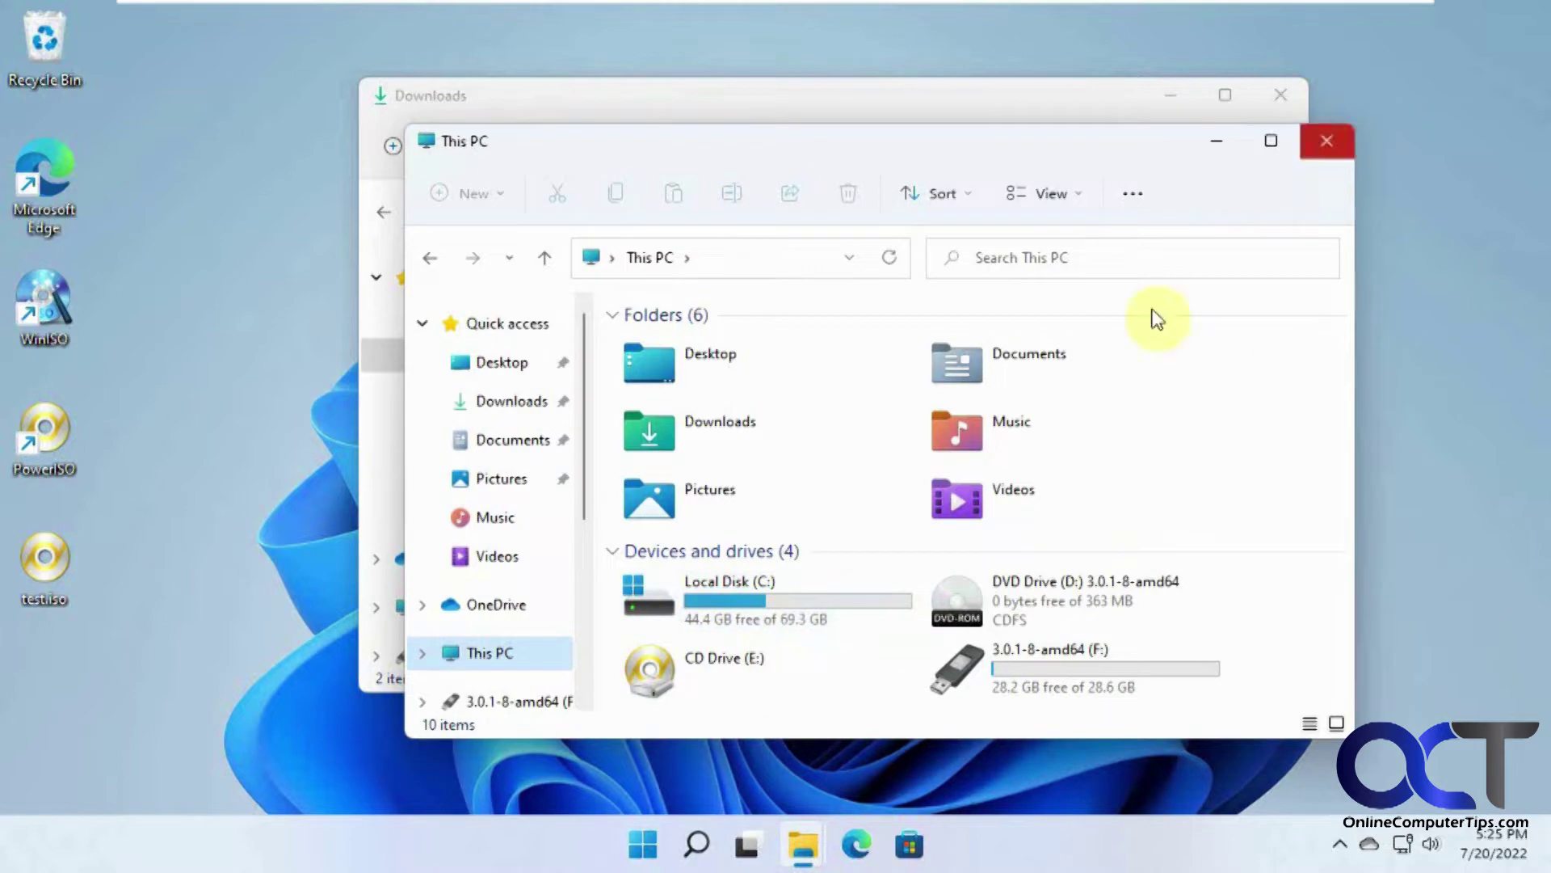
left_click(641, 849)
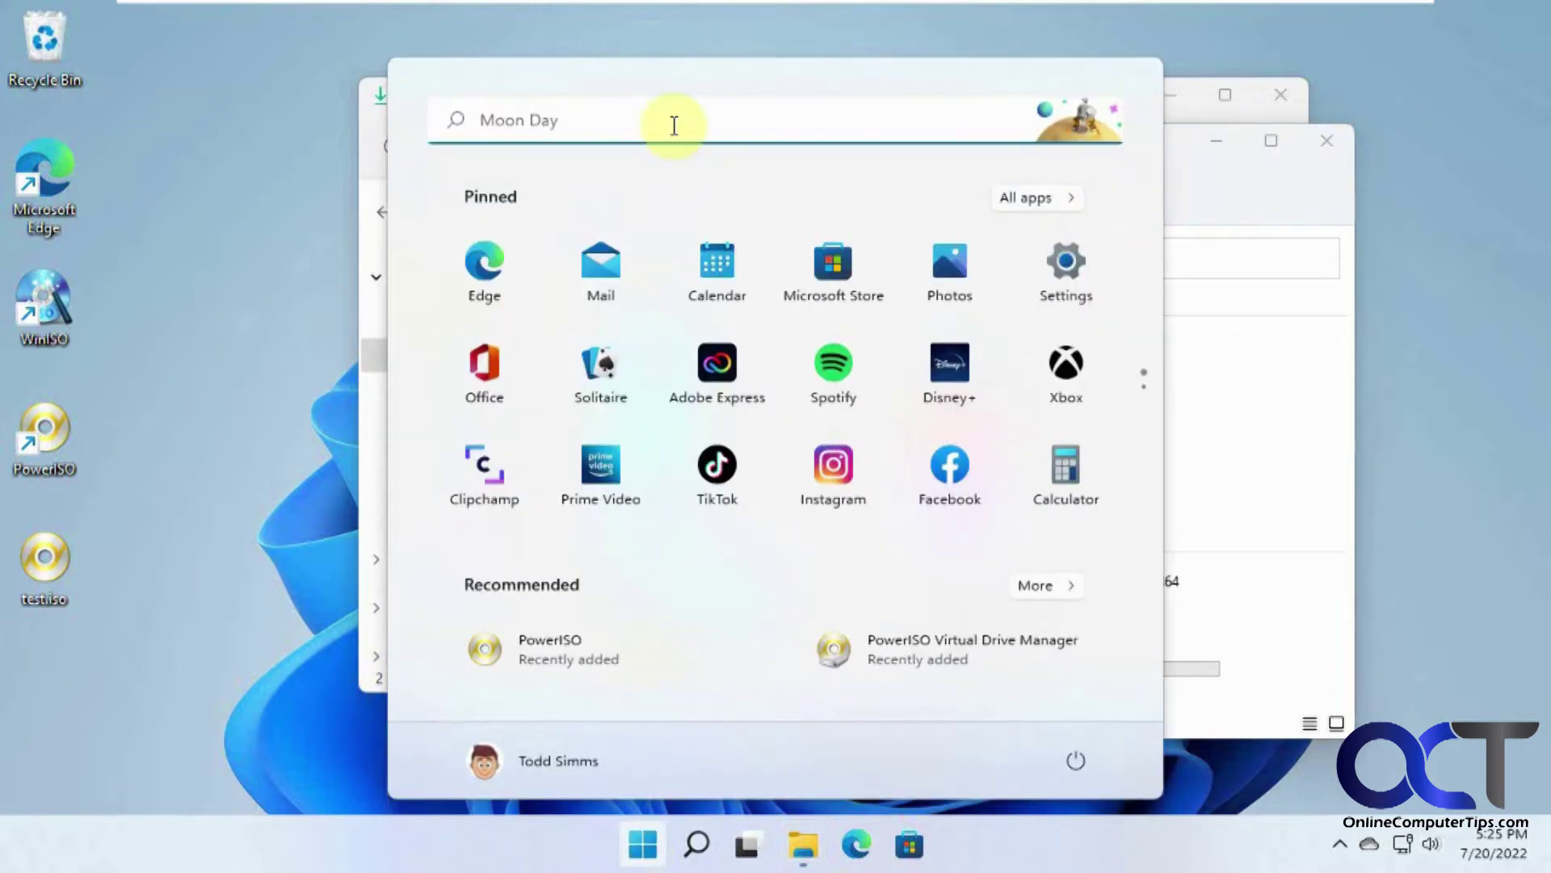
left_click(674, 125)
type("disk man")
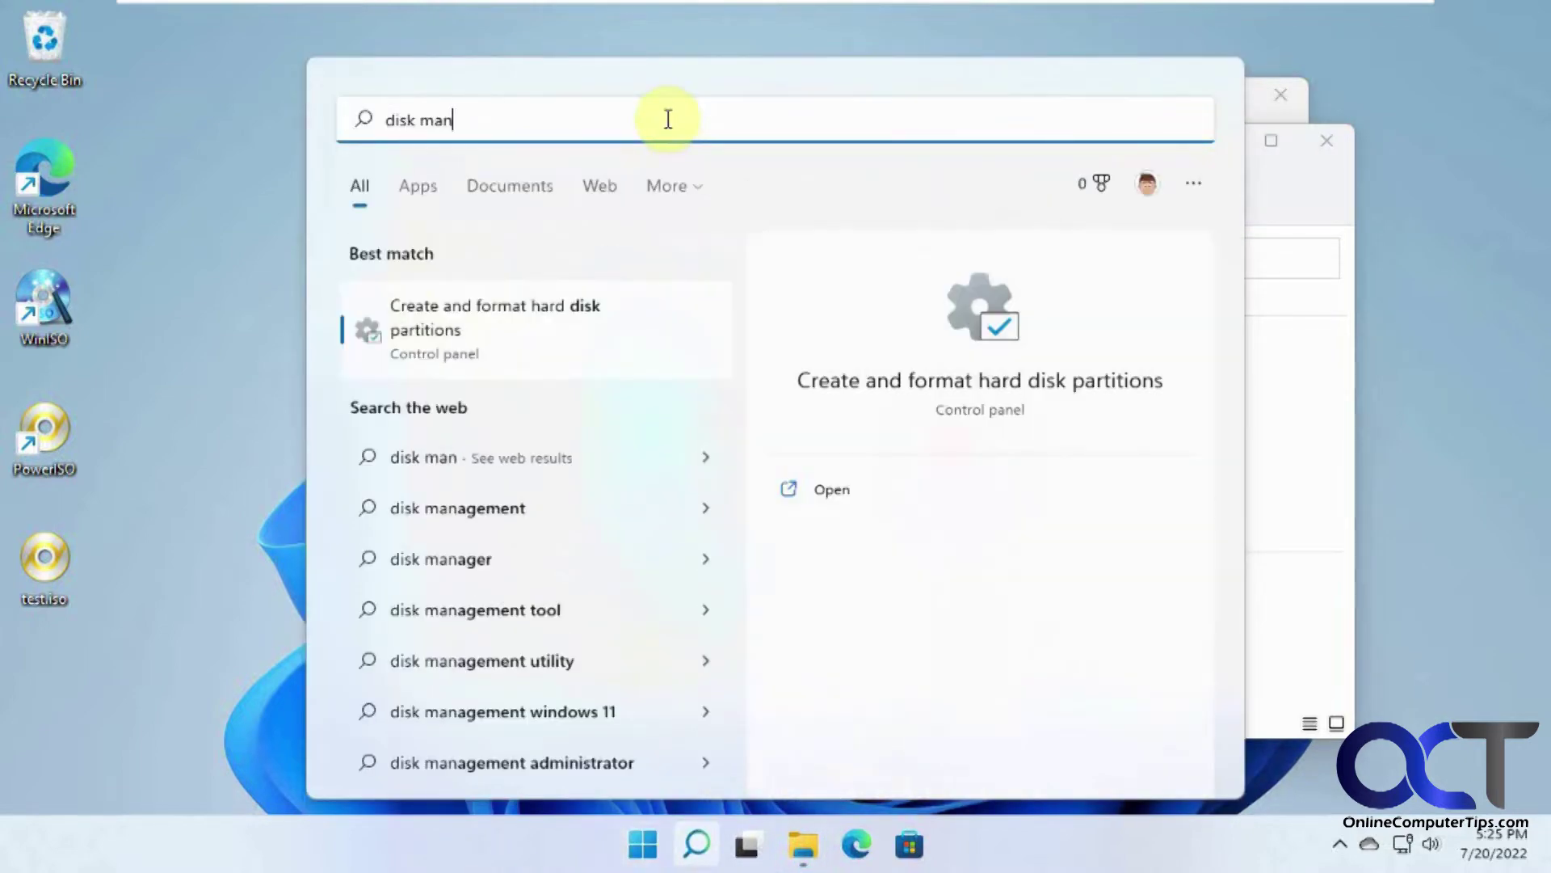
left_click(527, 339)
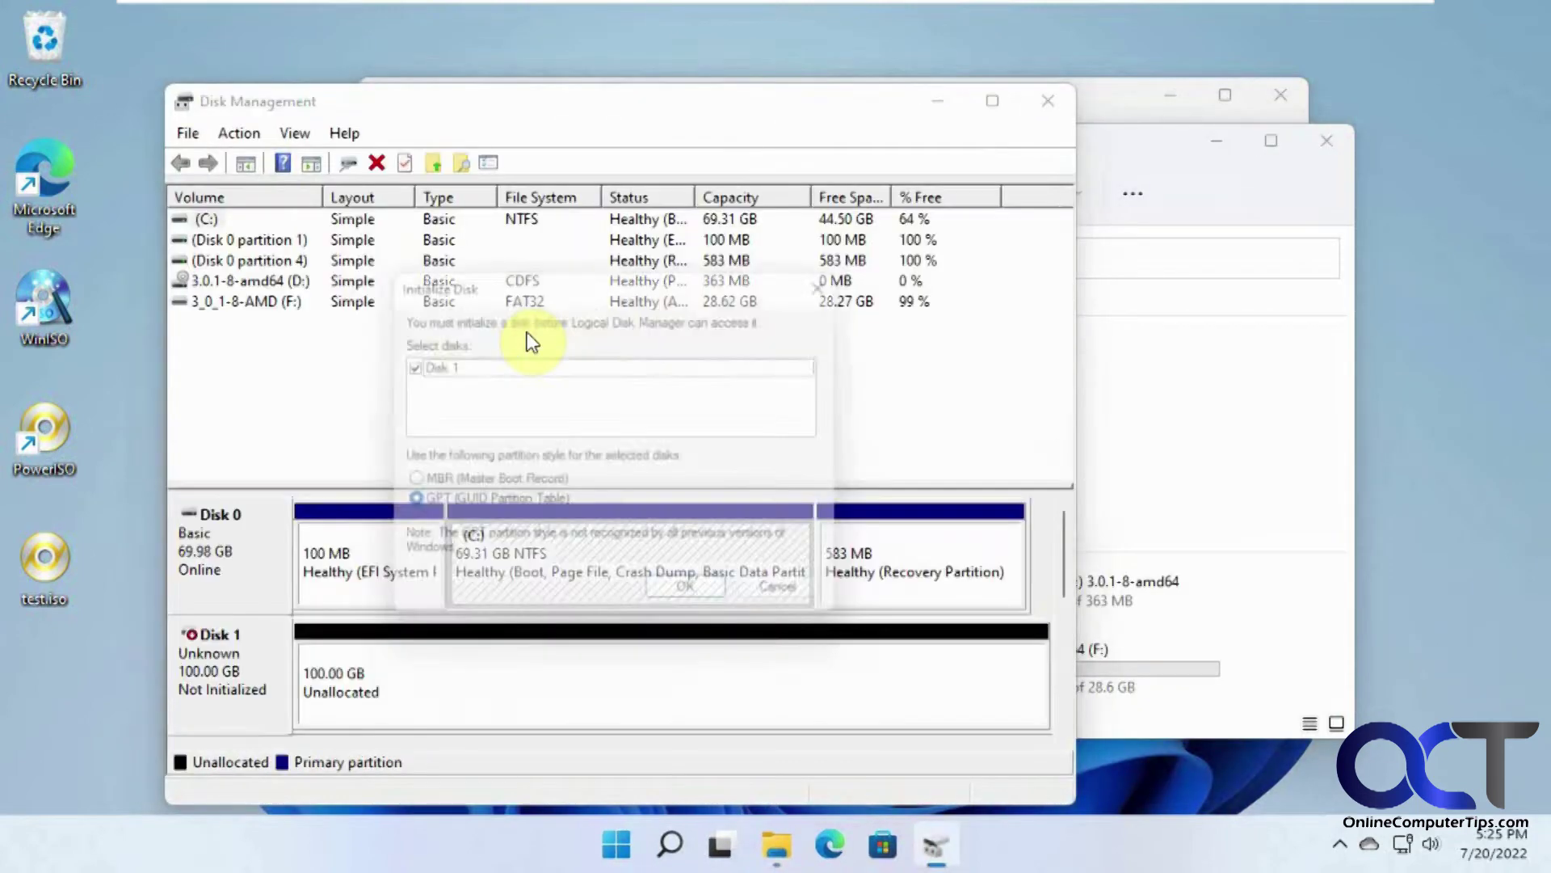
left_click(788, 602)
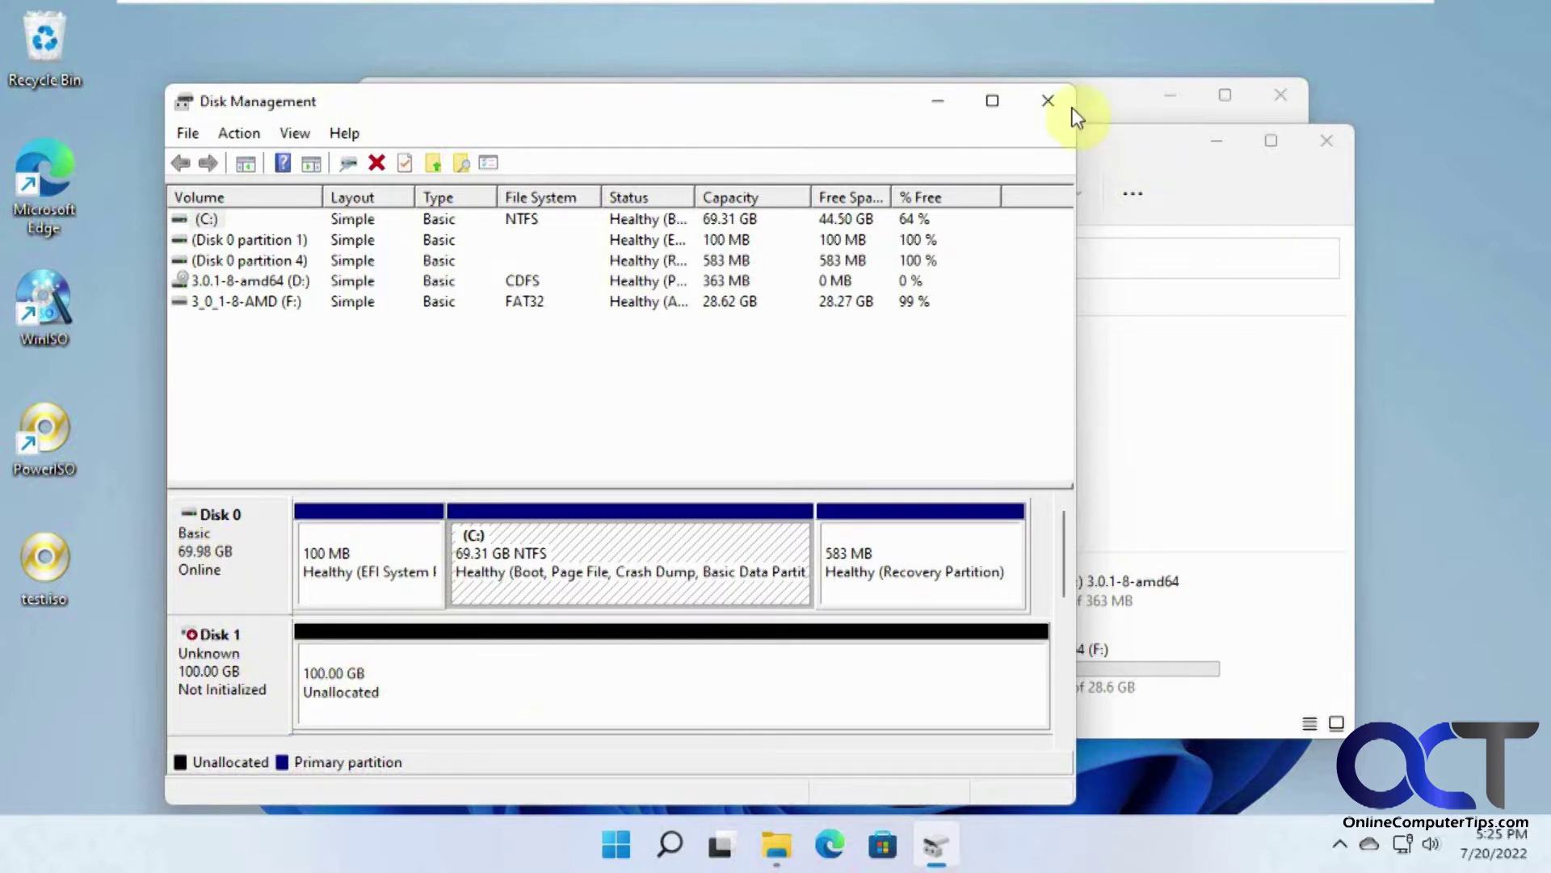
left_click(1050, 101)
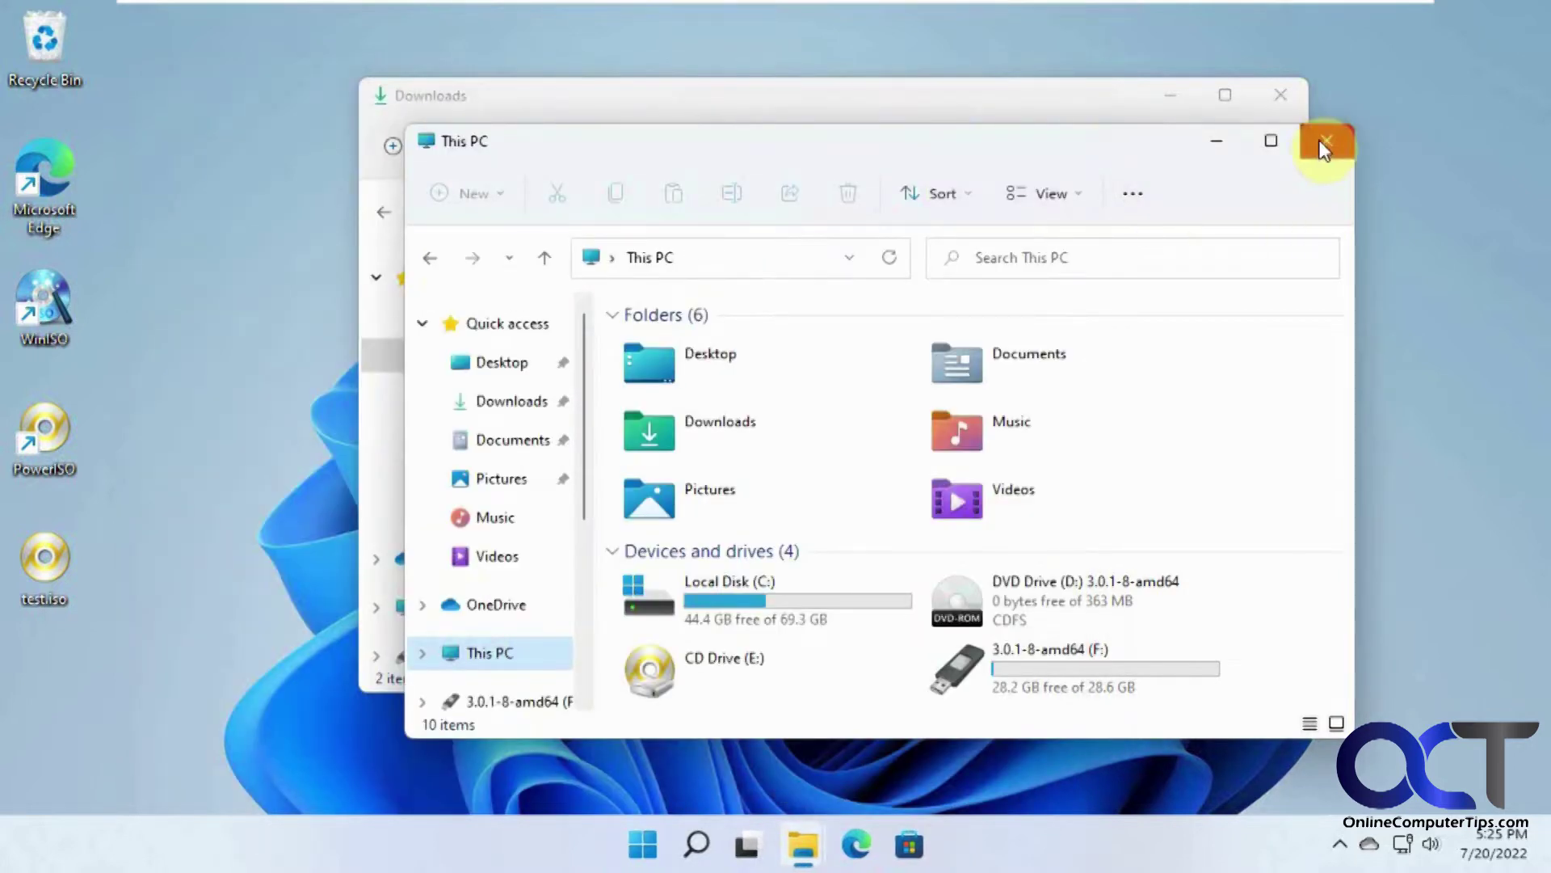
Step: Close This PC and launch rufus-3.19.exe with administrator approval
left_click(1323, 145)
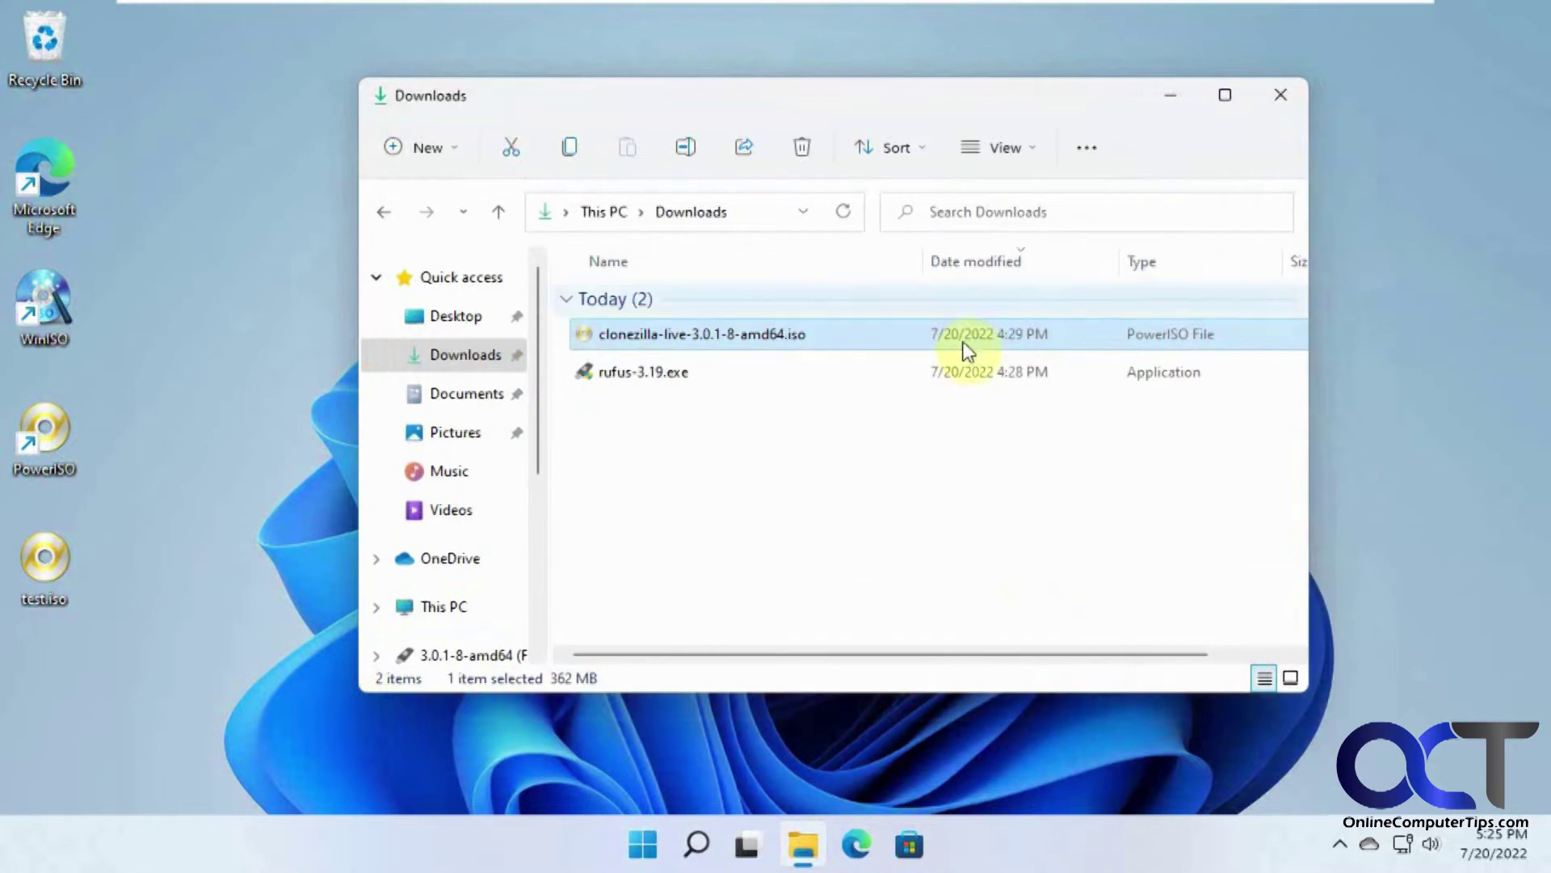
left_click(664, 378)
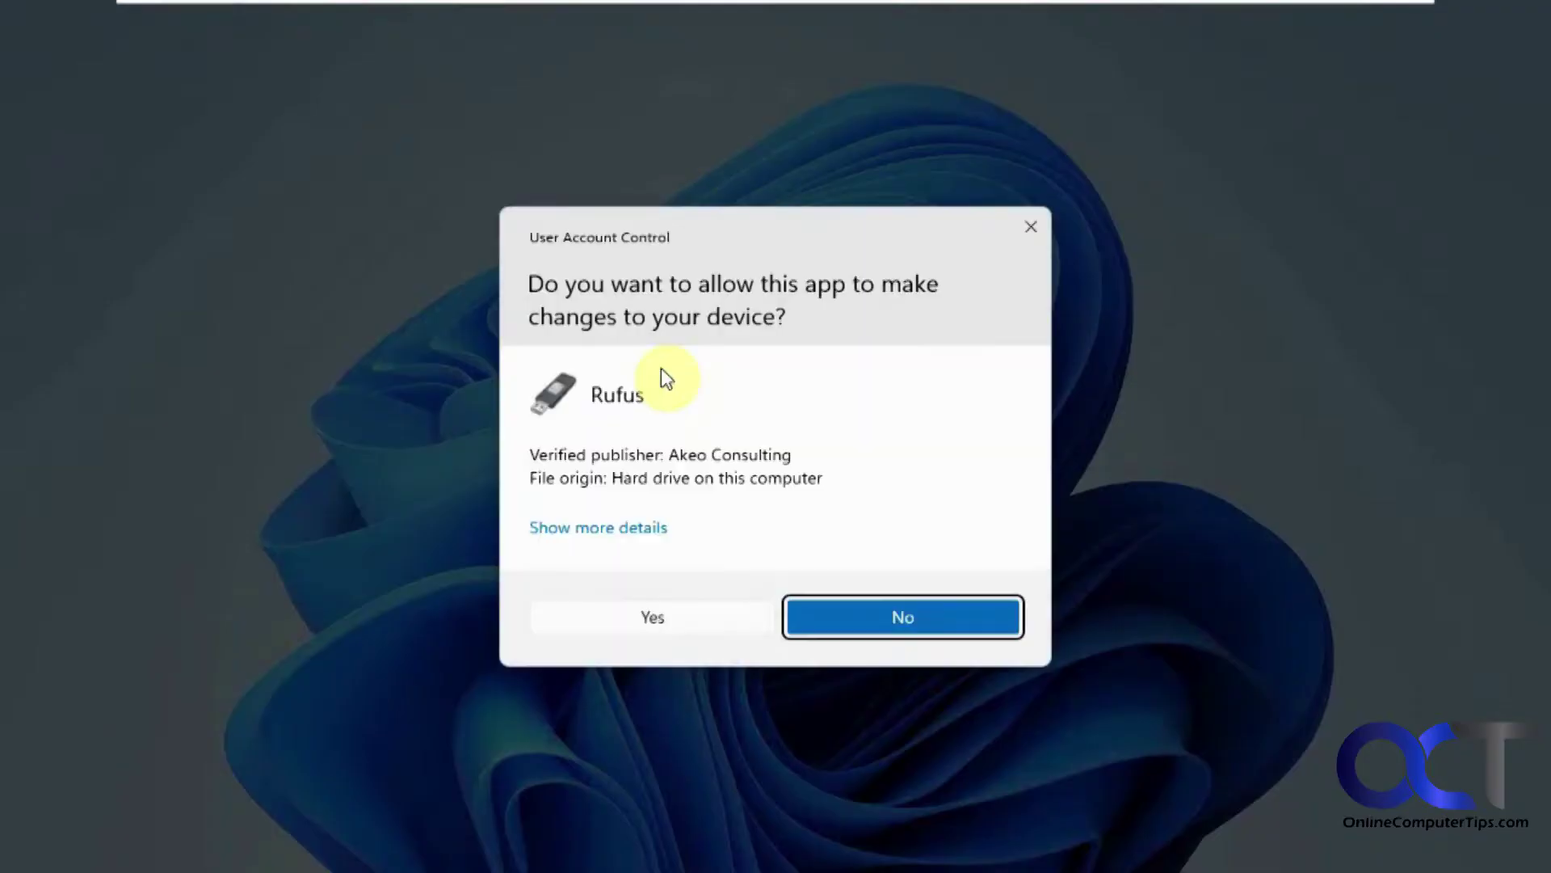
left_click(664, 622)
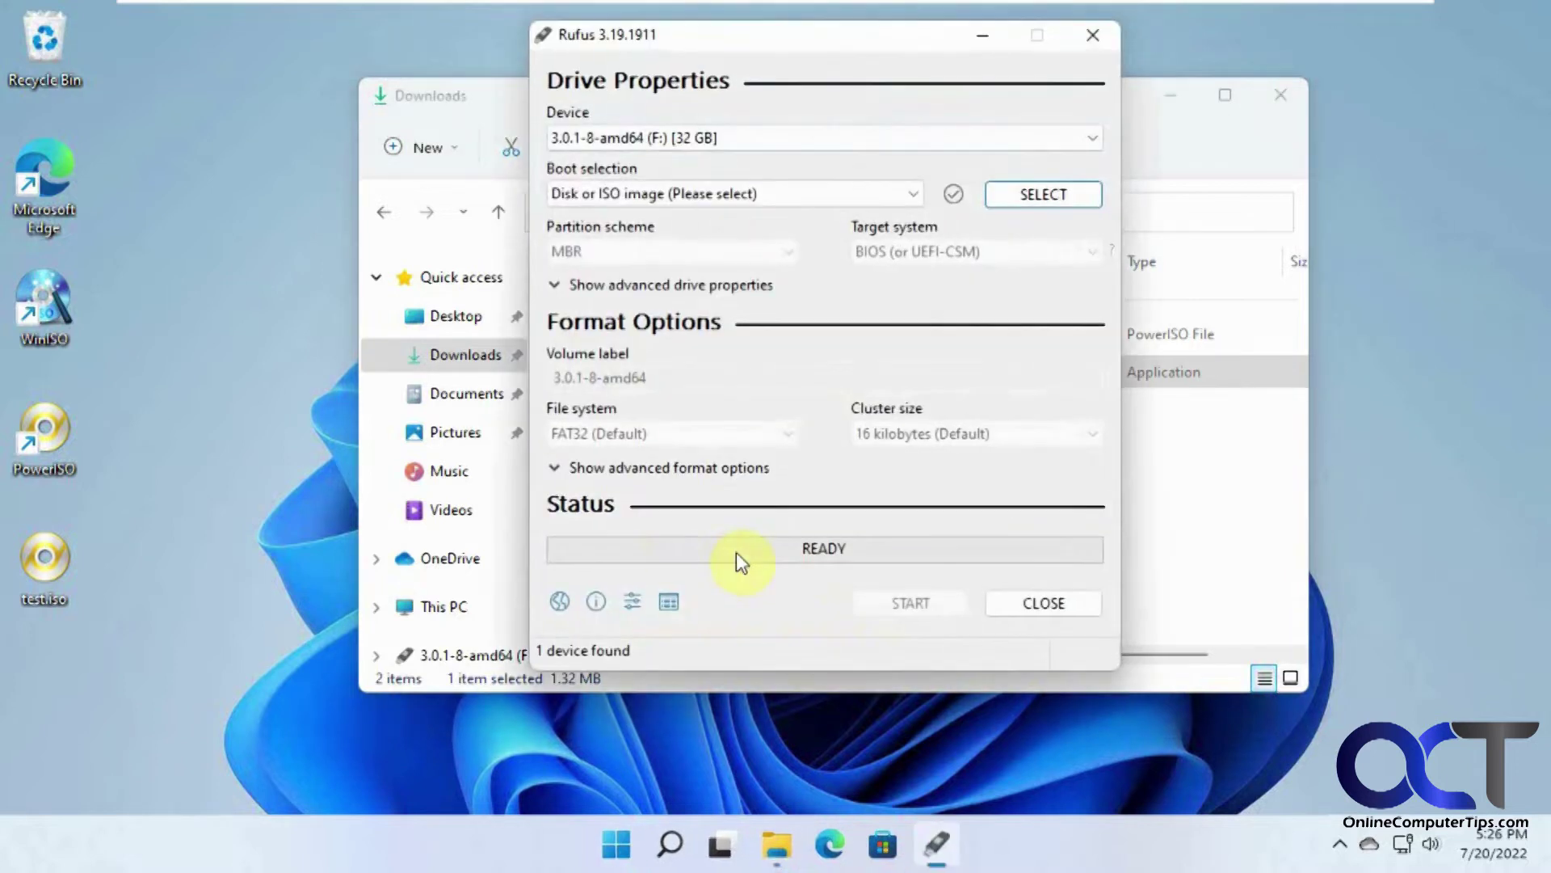
Step: Load clonezilla-live-3.0.1-8-amd64.iso as the boot image for the 32 GB F: drive
left_click(1023, 198)
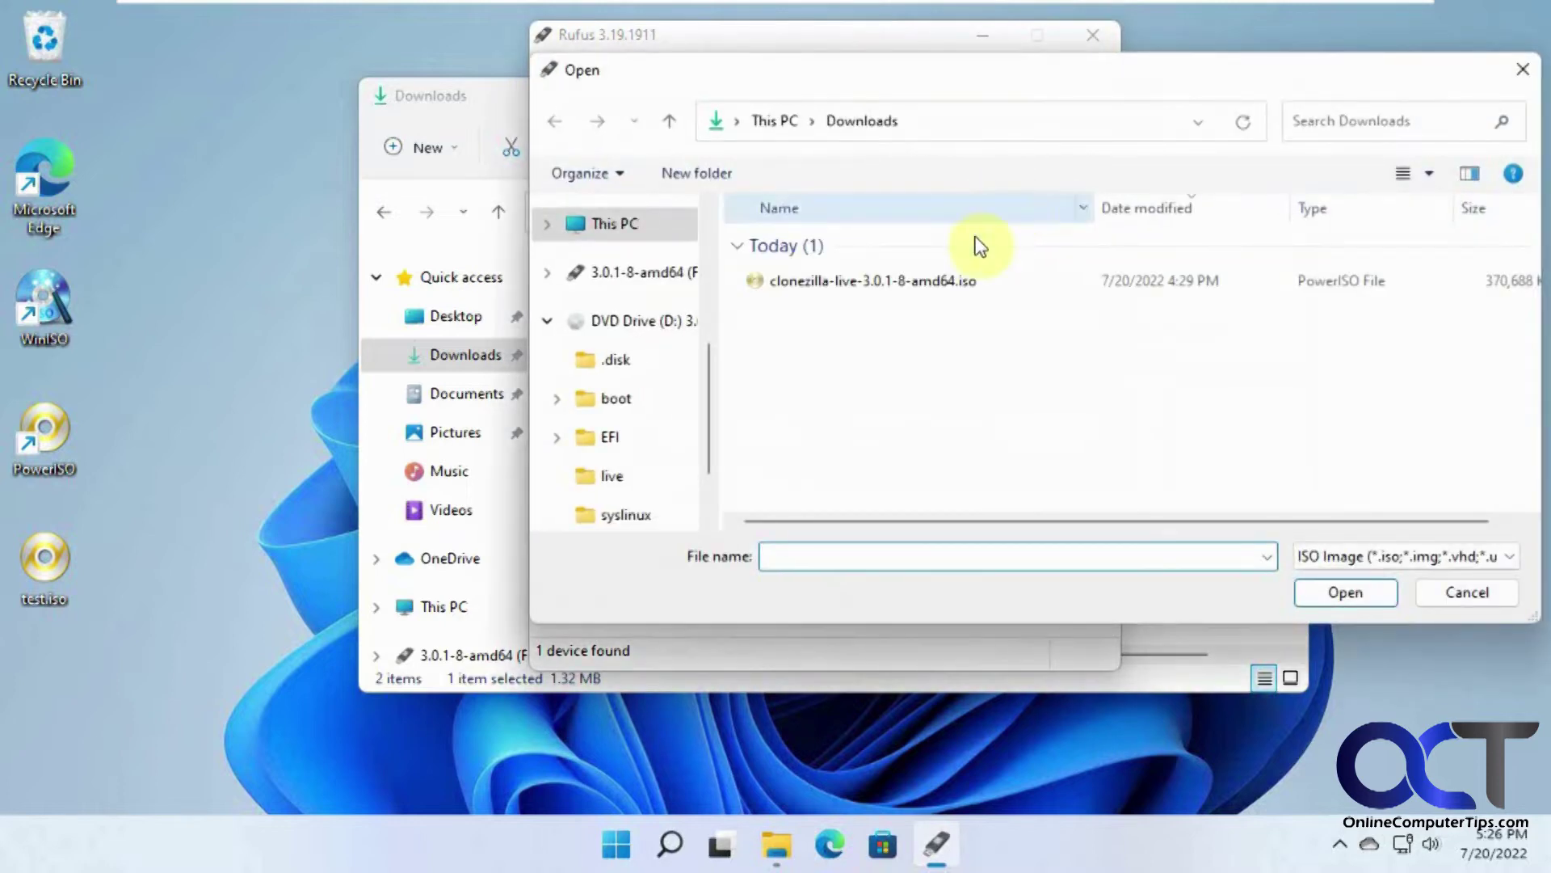
double_click(905, 280)
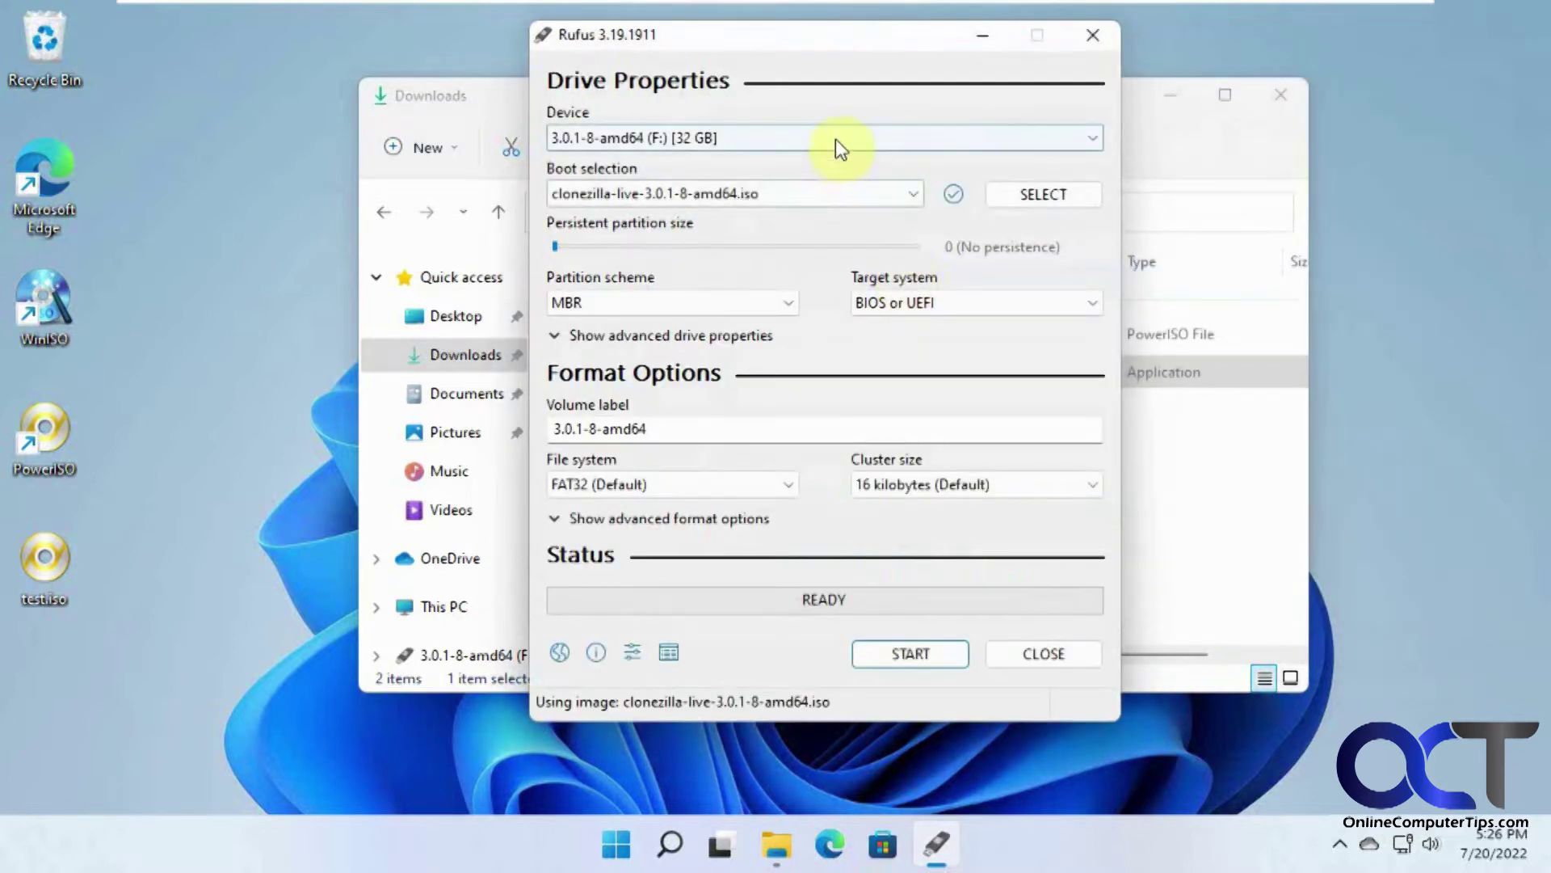
left_click(836, 138)
left_click(860, 233)
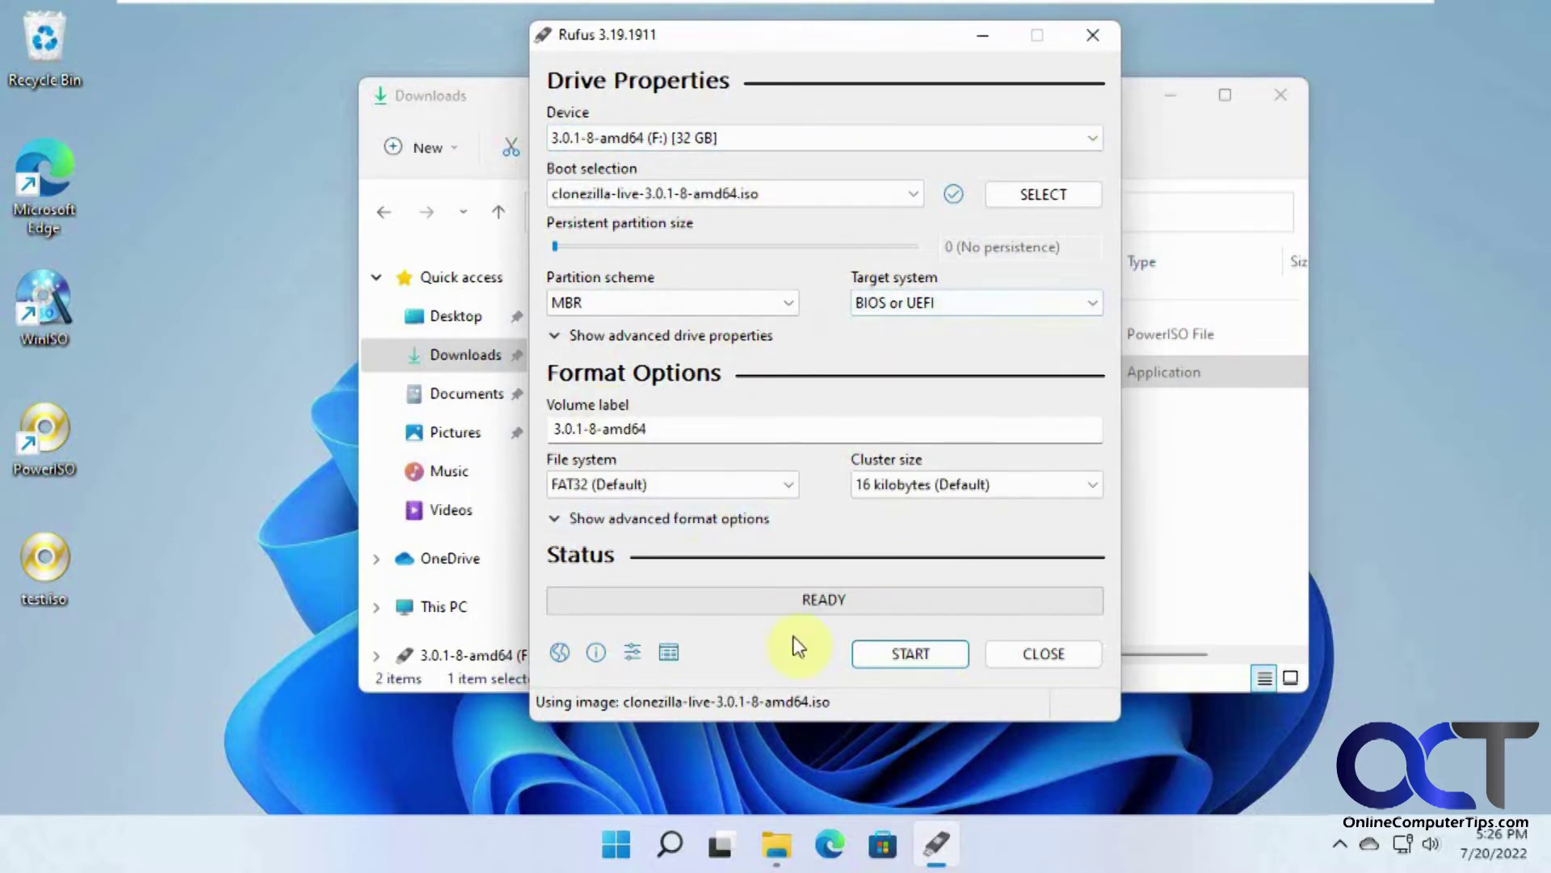
Step: Write the Clonezilla ISO to the F: USB drive in ISO Image mode, then close Rufus
left_click(911, 654)
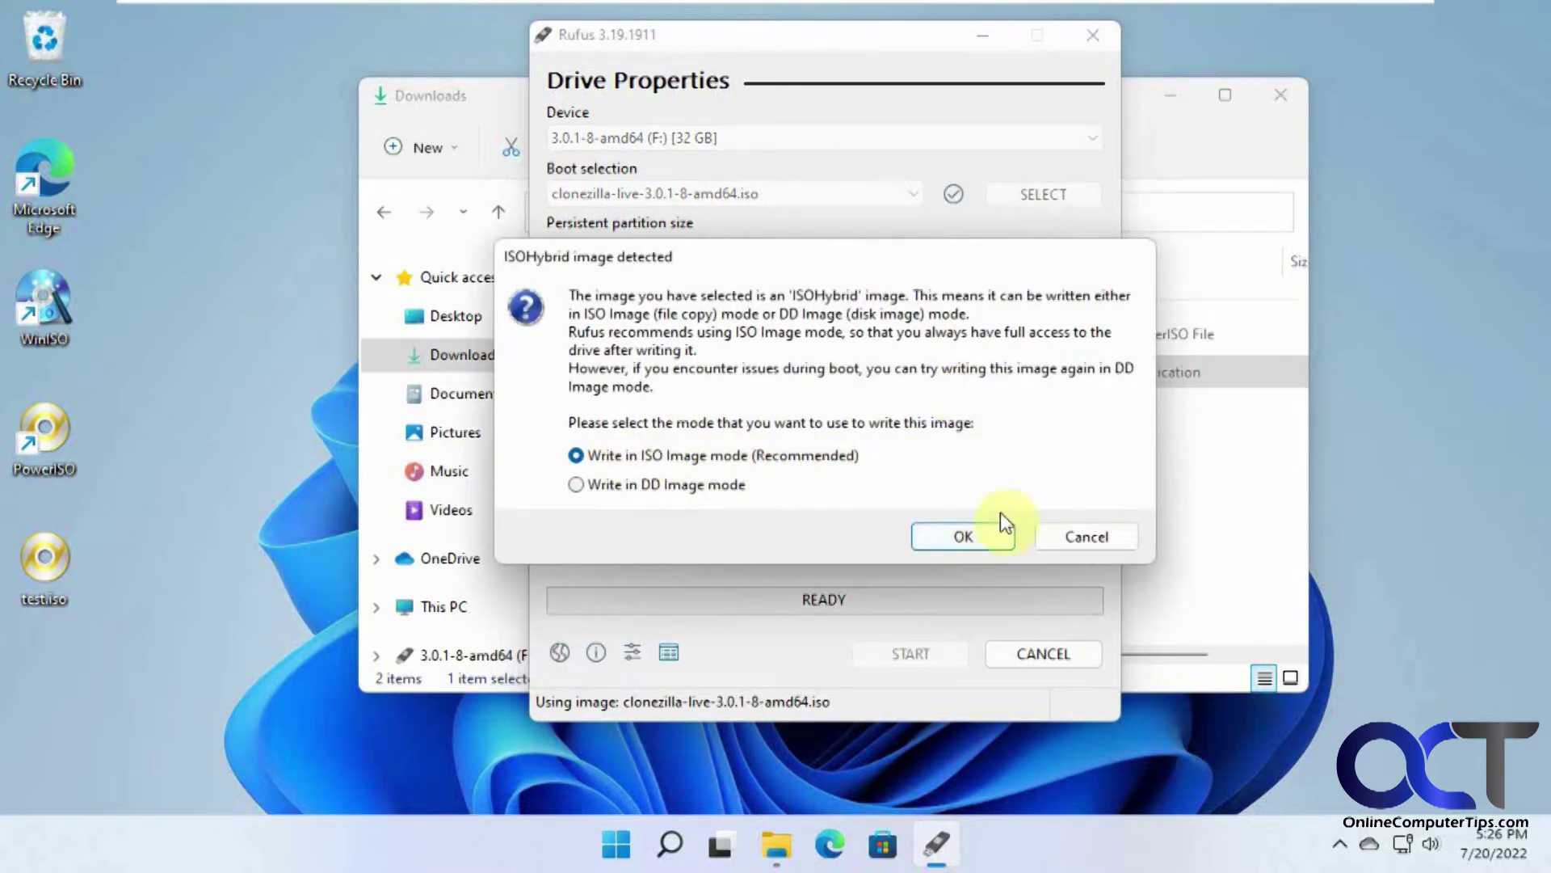
left_click(956, 539)
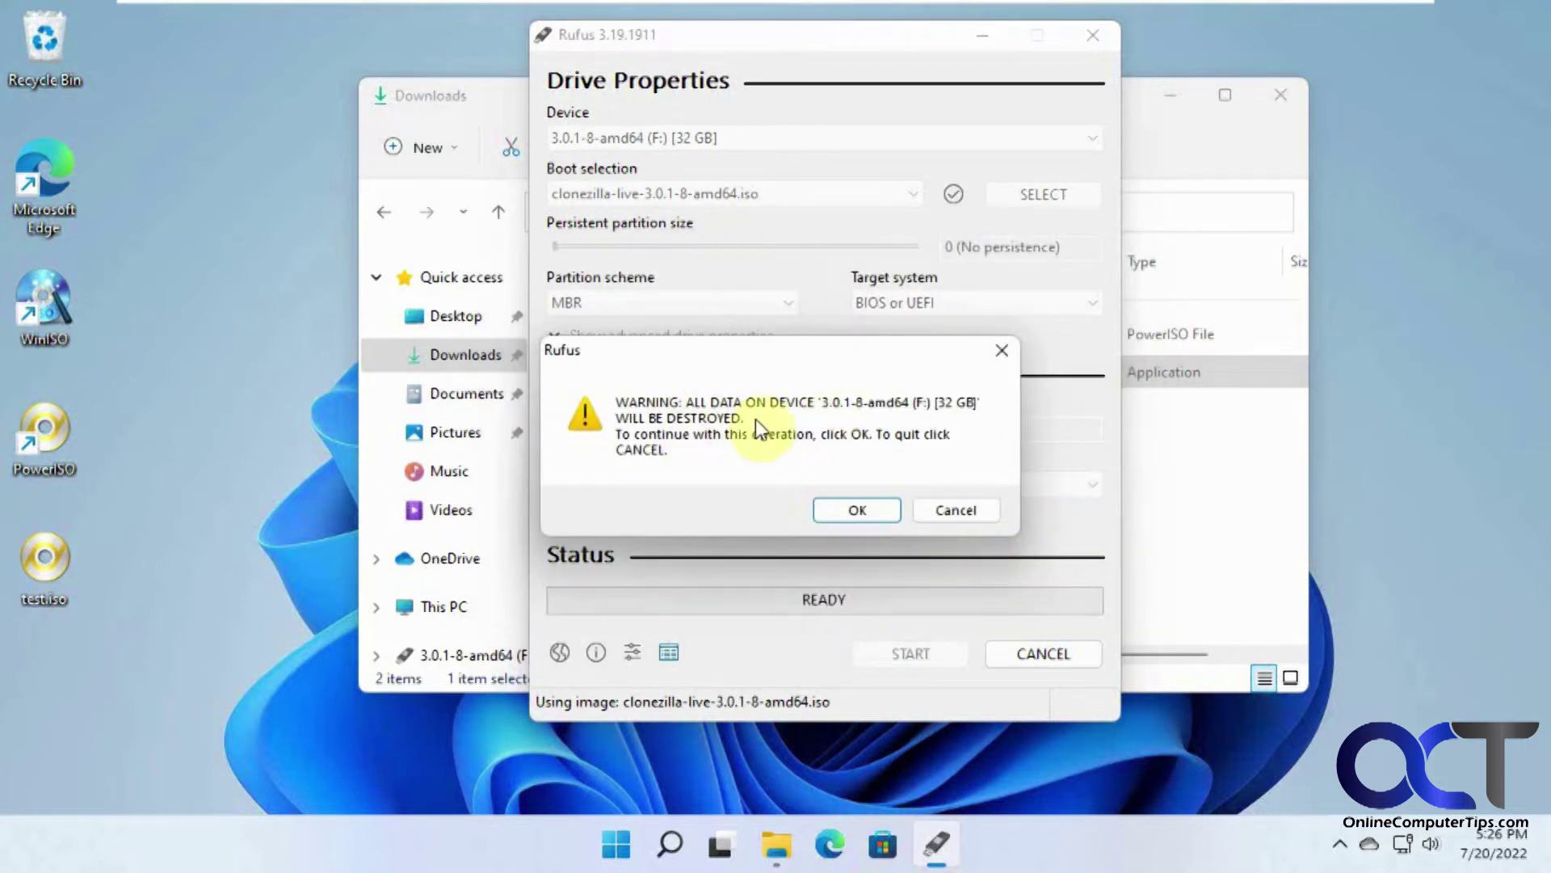
left_click(857, 511)
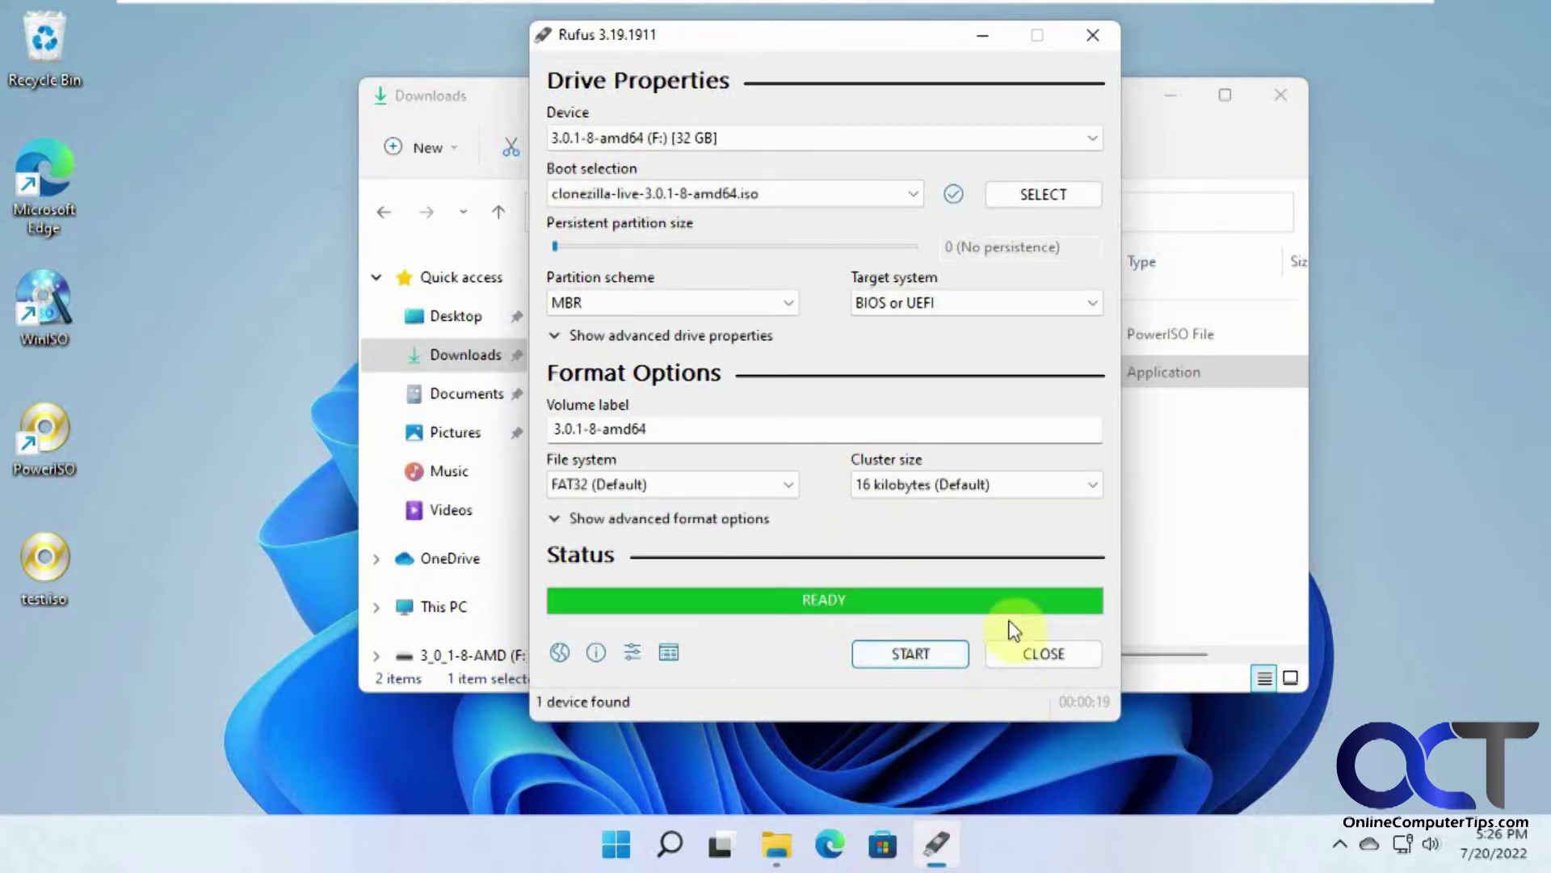
left_click(1041, 659)
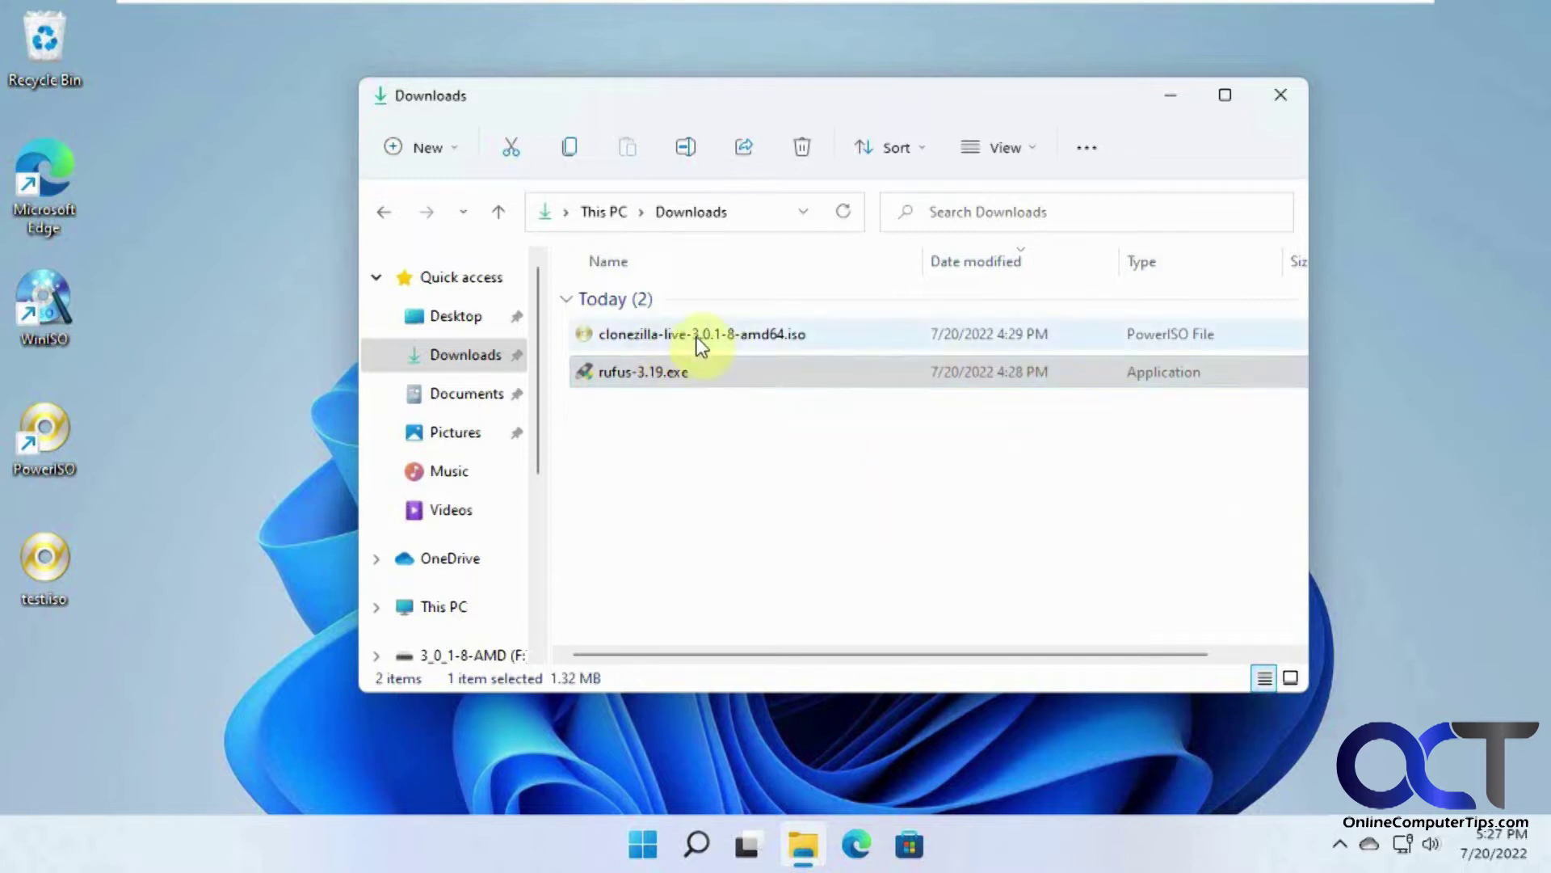
Step: Close Downloads and restart Windows to boot into the Clonezilla USB's GRUB menu
left_click(1278, 98)
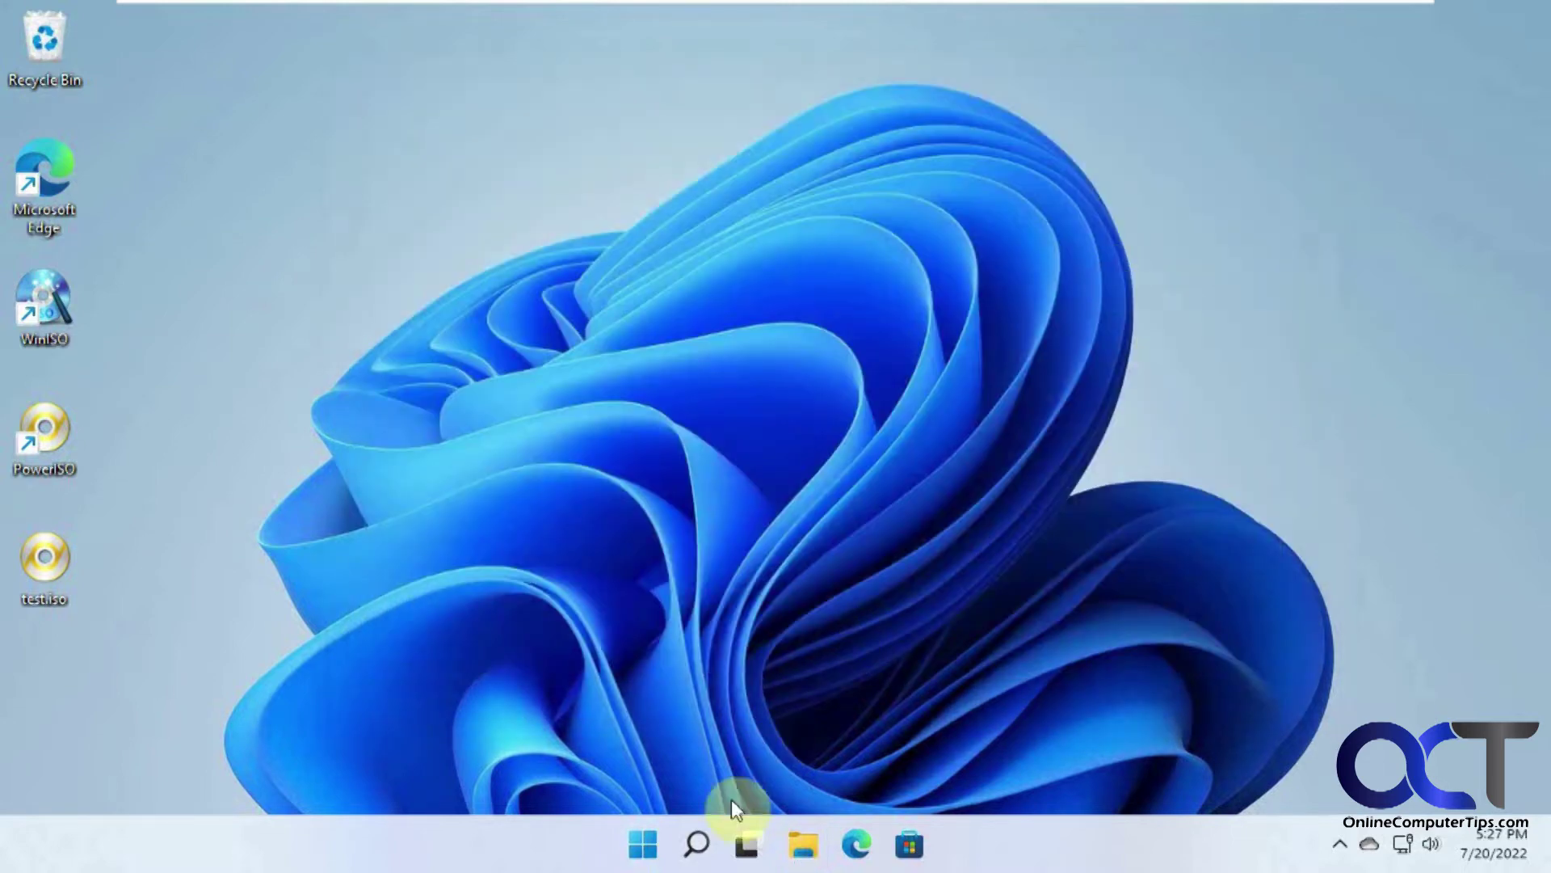
left_click(643, 847)
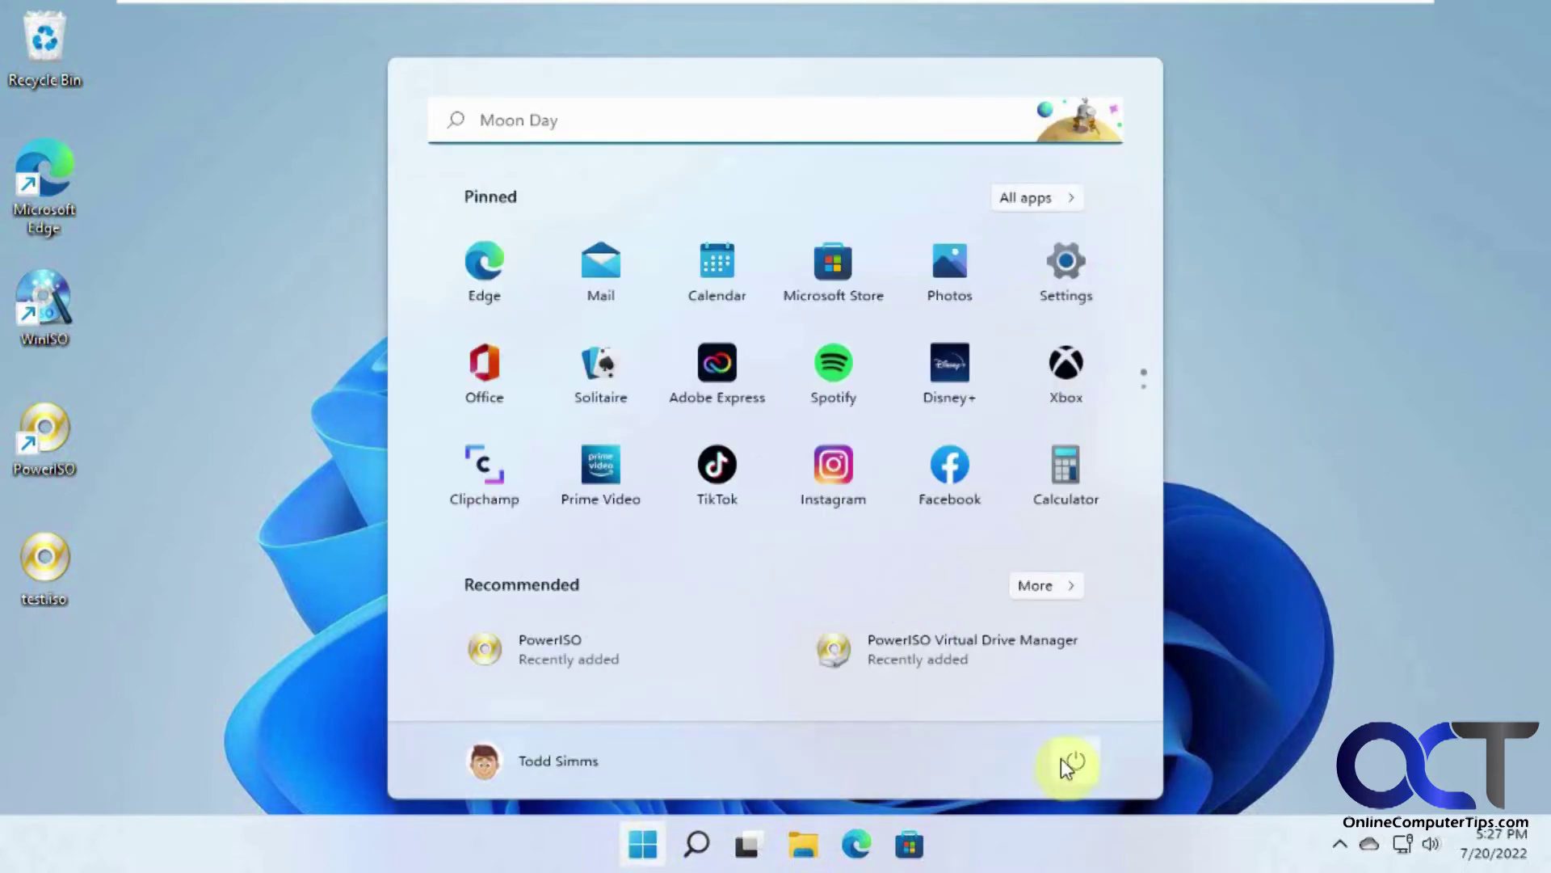
left_click(1068, 761)
left_click(1070, 706)
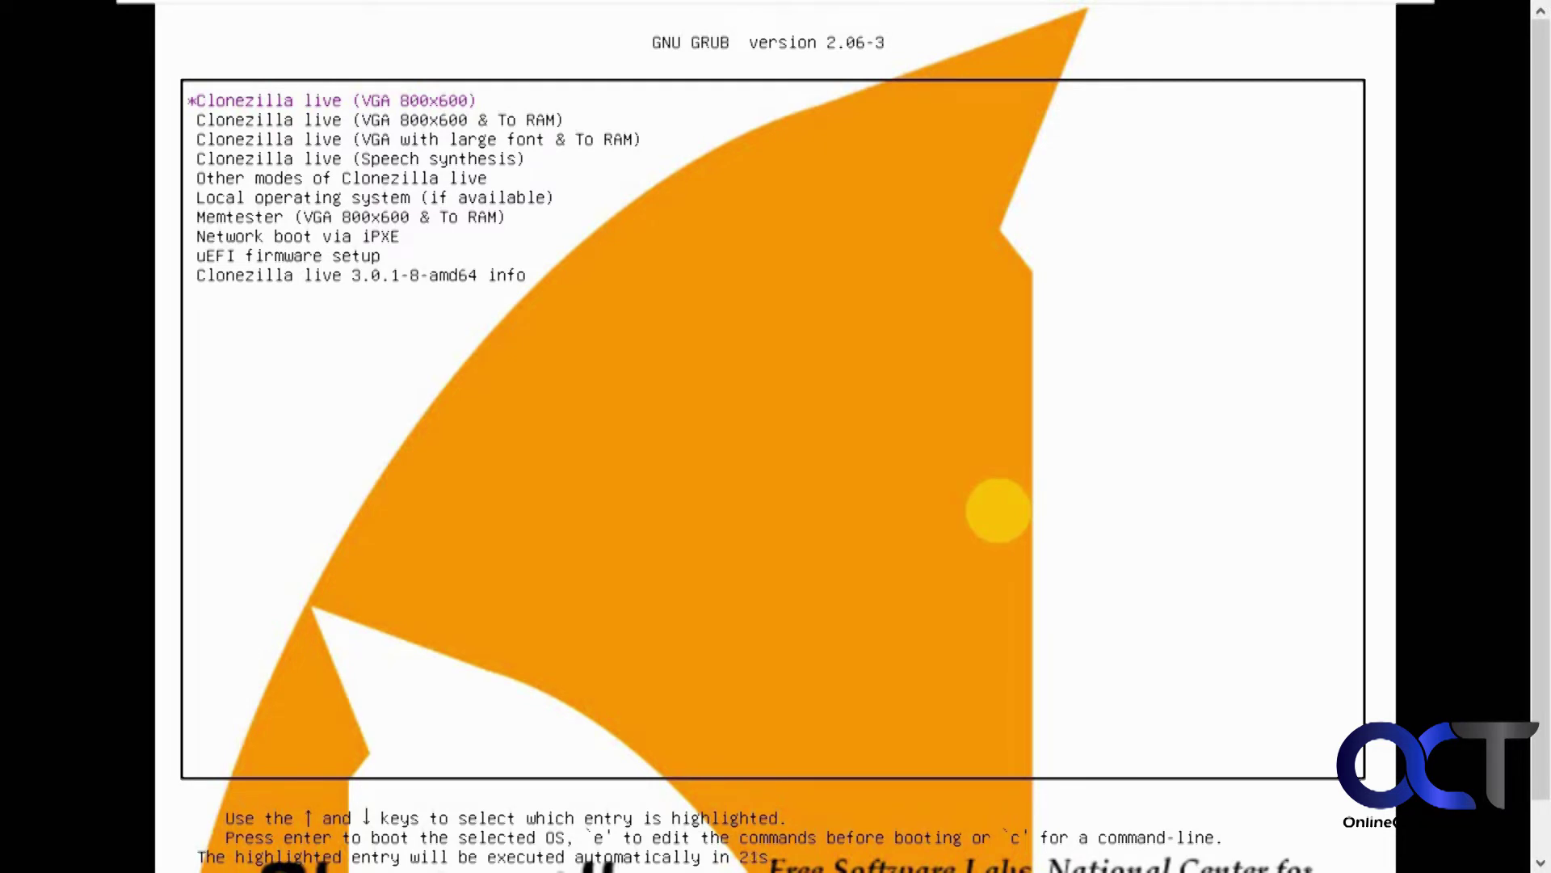
Step: Boot Clonezilla live in en_US English with the default US keyboard and start Clonezilla
key("Return")
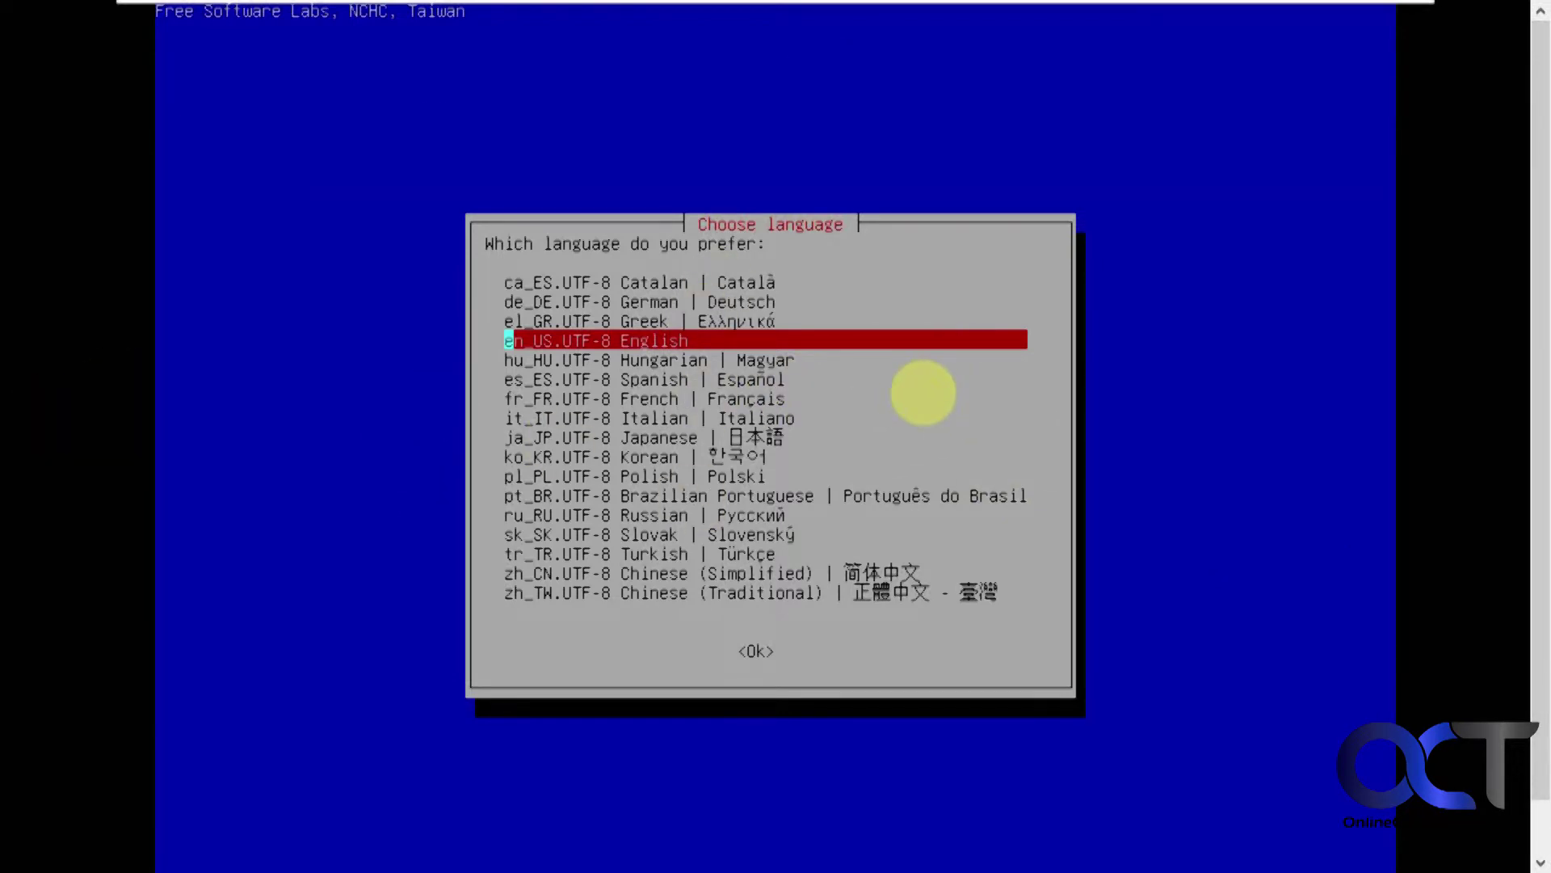
key("Return")
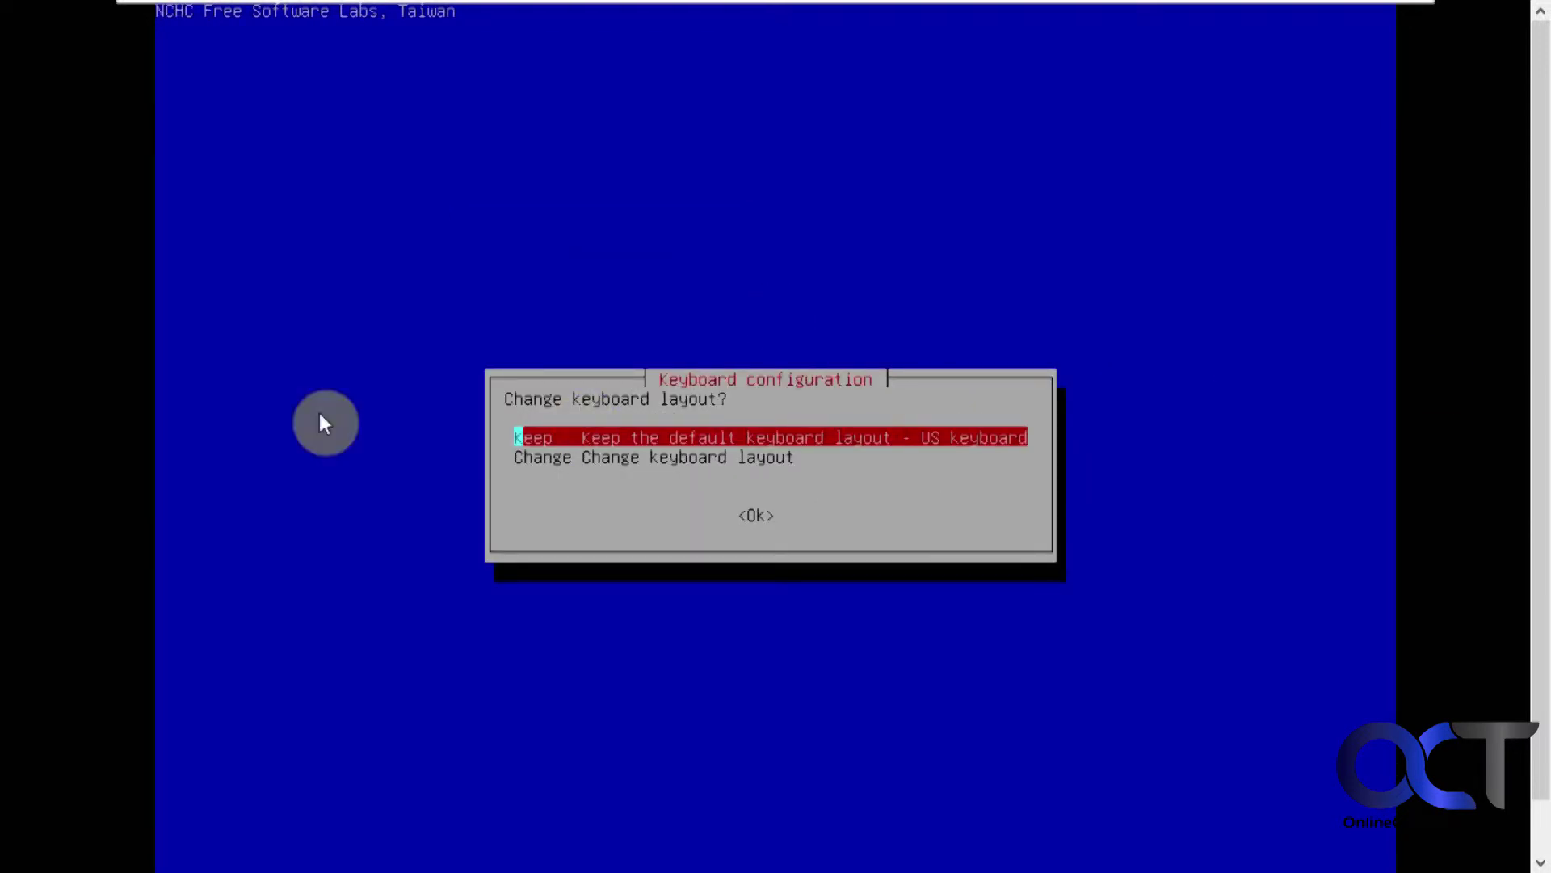
key("Return")
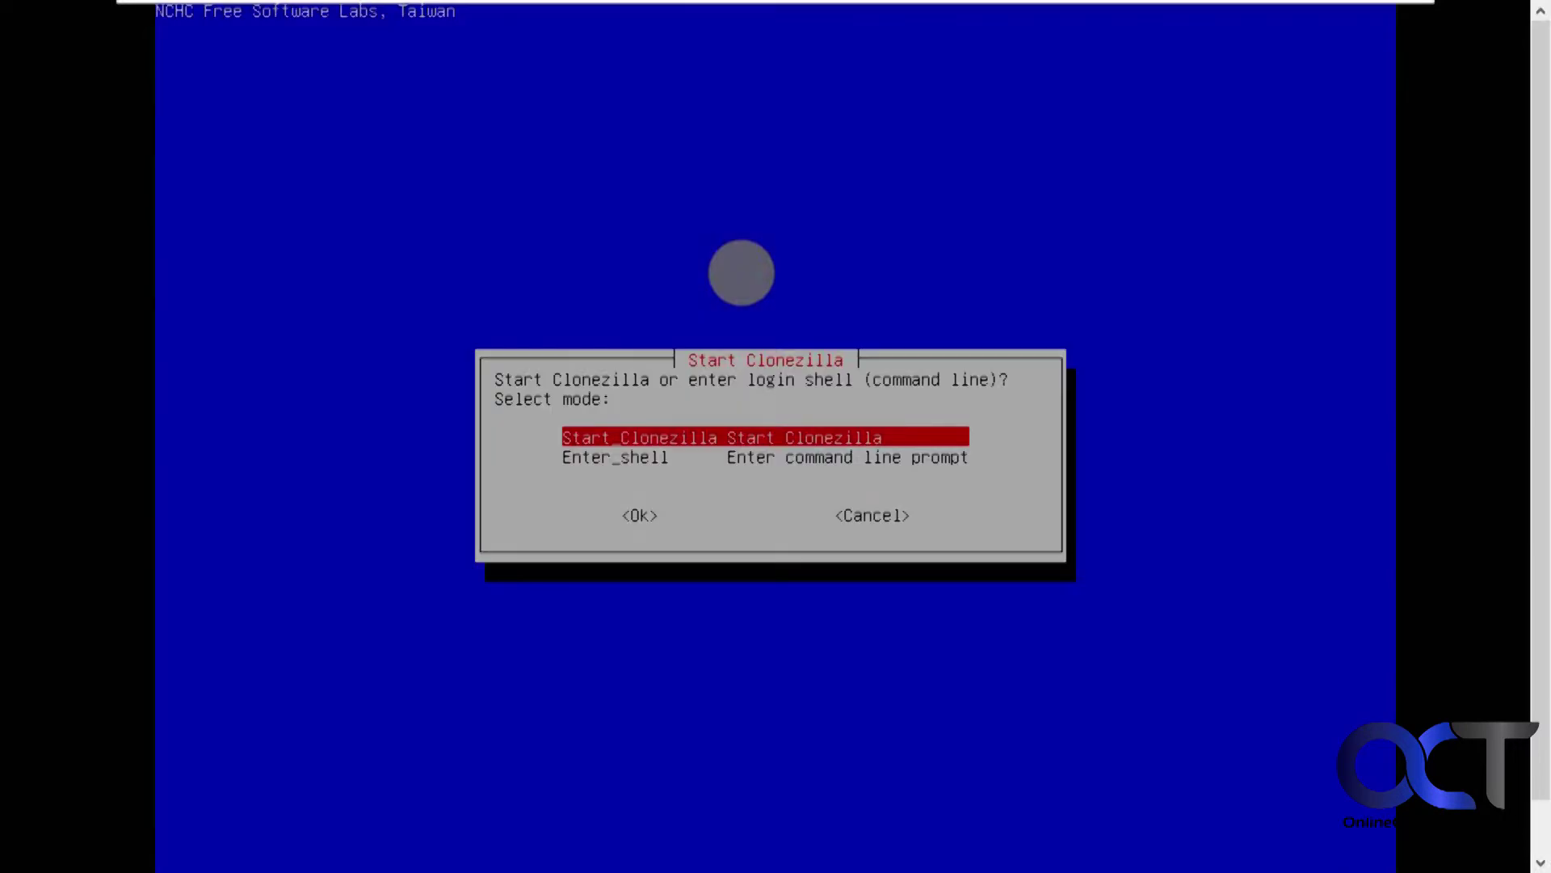
key("Return")
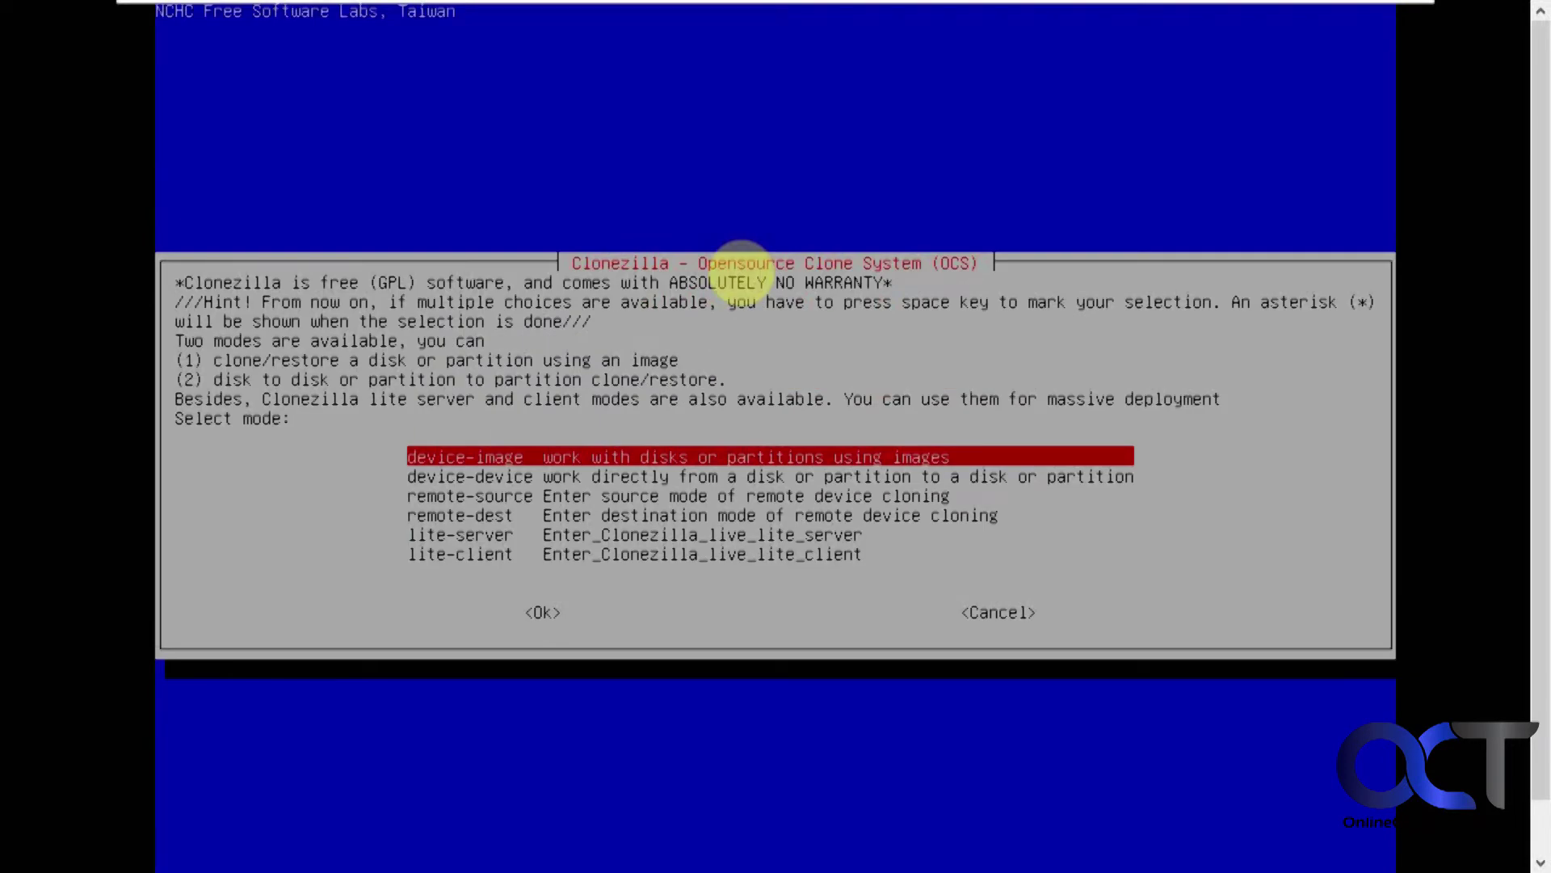
Step: Choose device-device cloning in Beginner mode using disk_to_local_disk
key("Down")
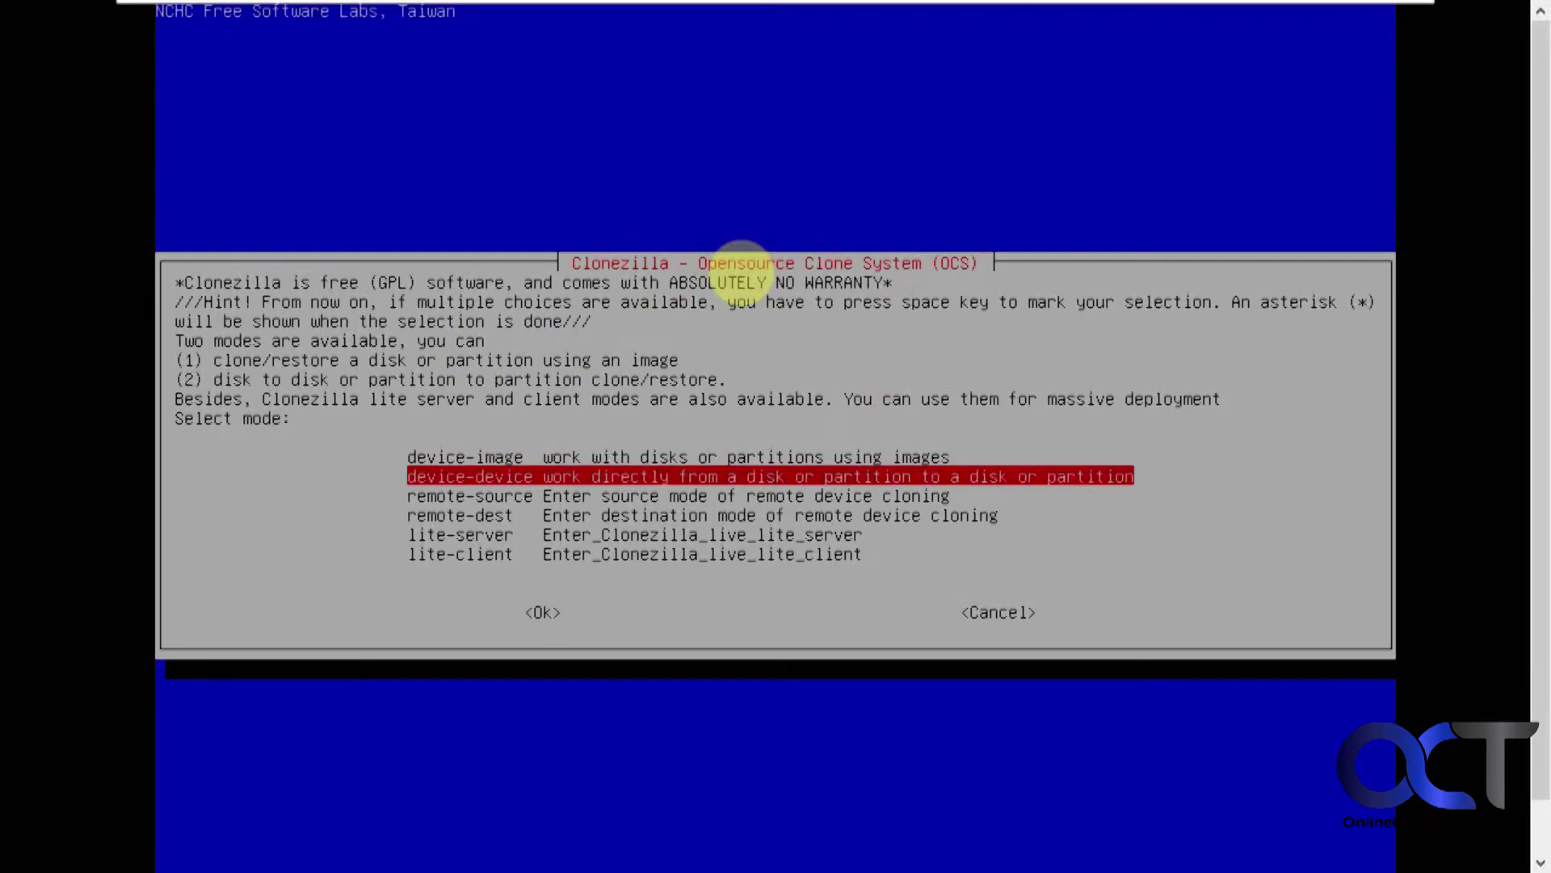
key("Up")
key("Down")
key("Return")
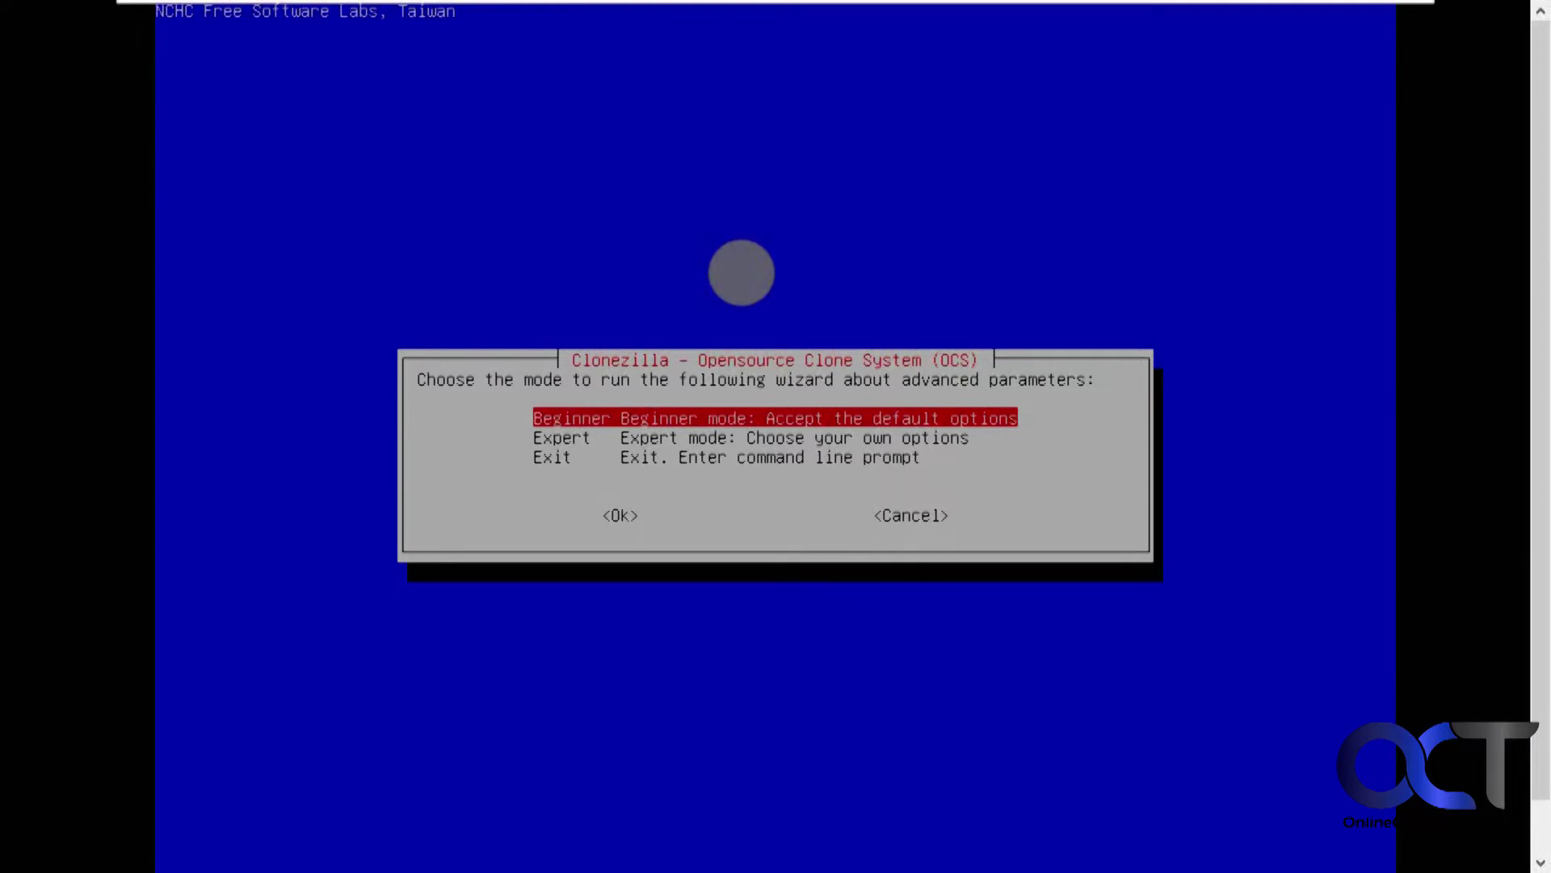
key("Return")
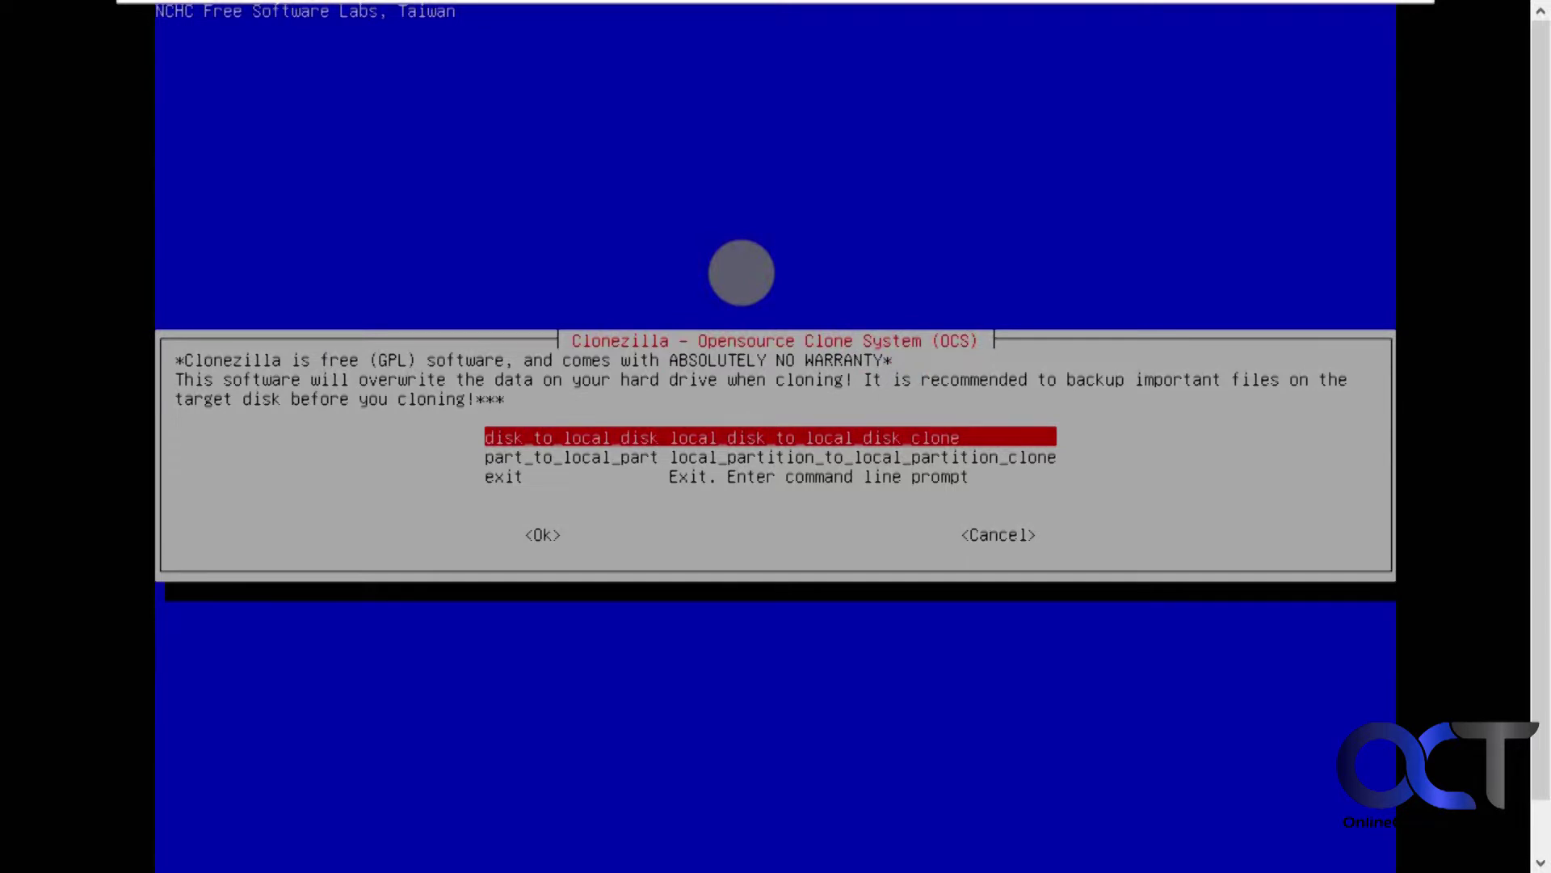
key("Return")
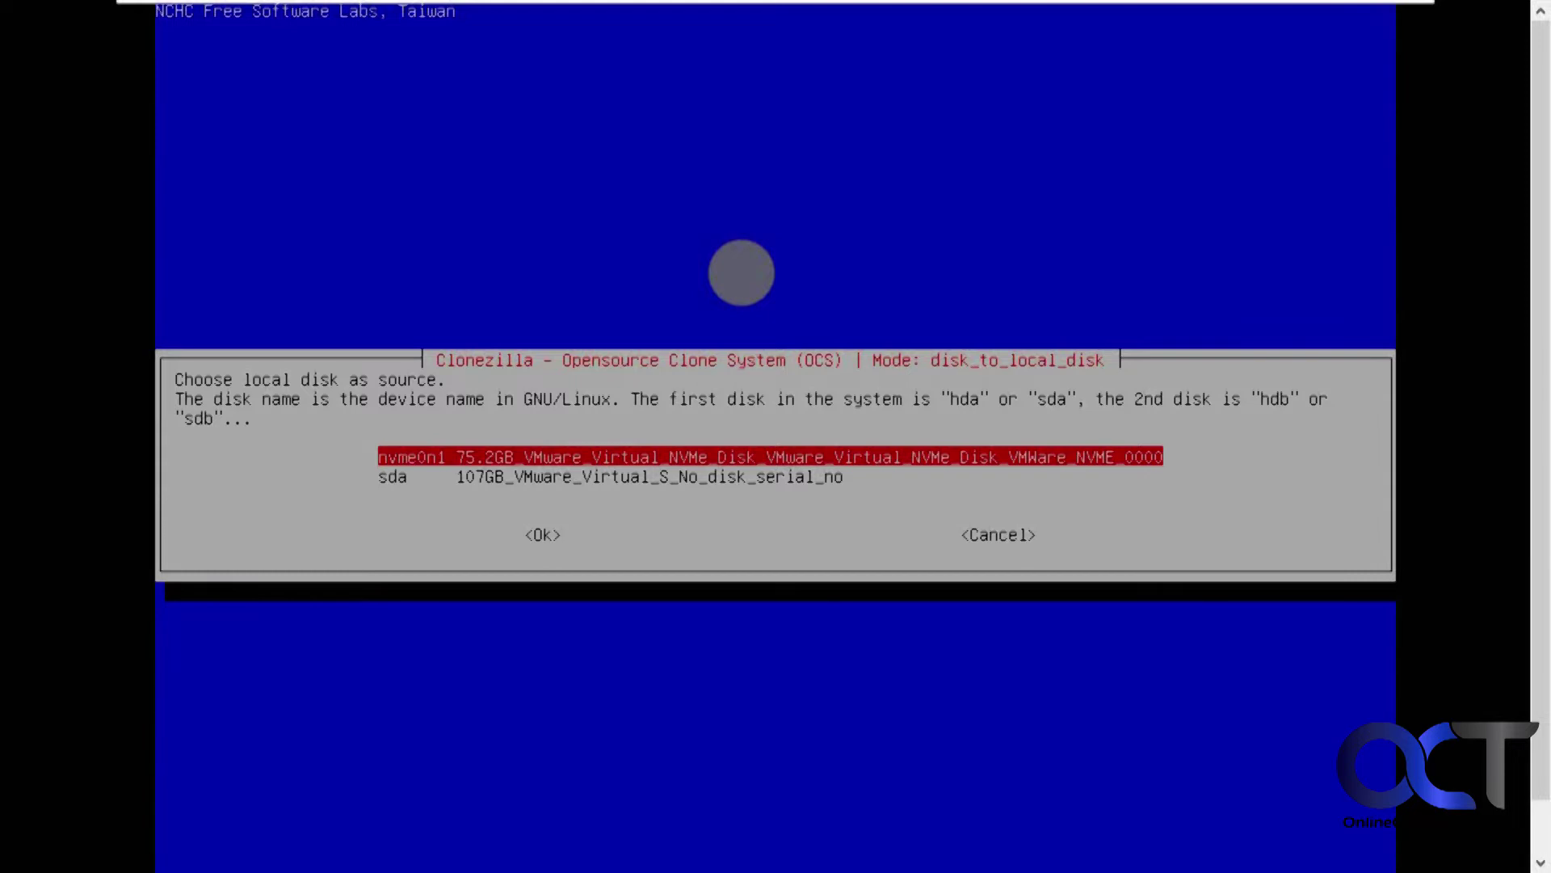
Step: Set nvme0n1 (75.2GB) as source and sda (107GB) as target, skipping the source file-system check
key("Down")
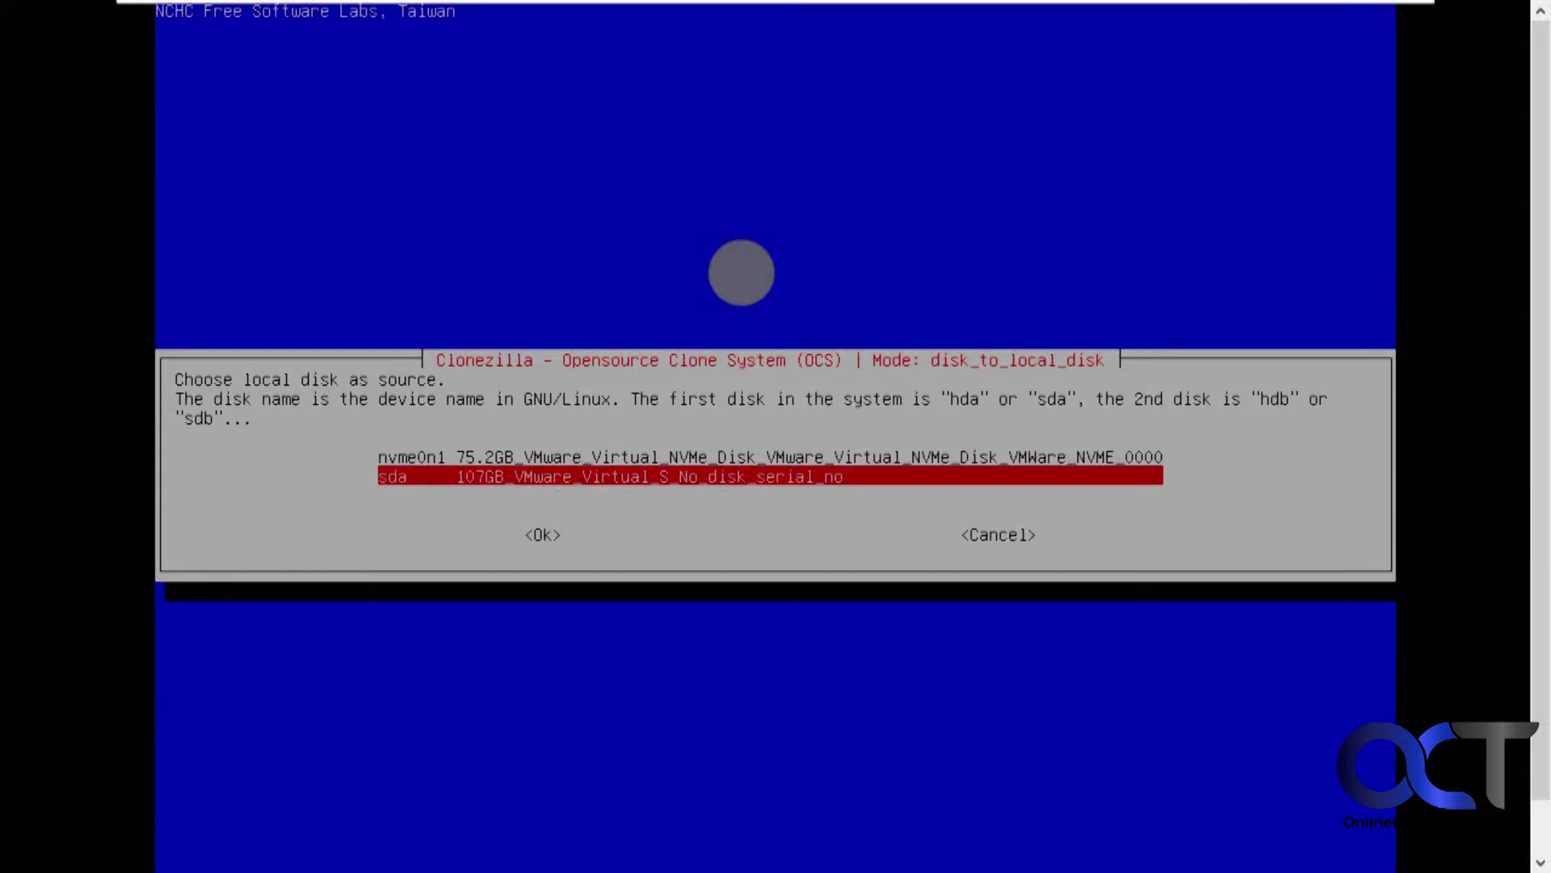
key("Up")
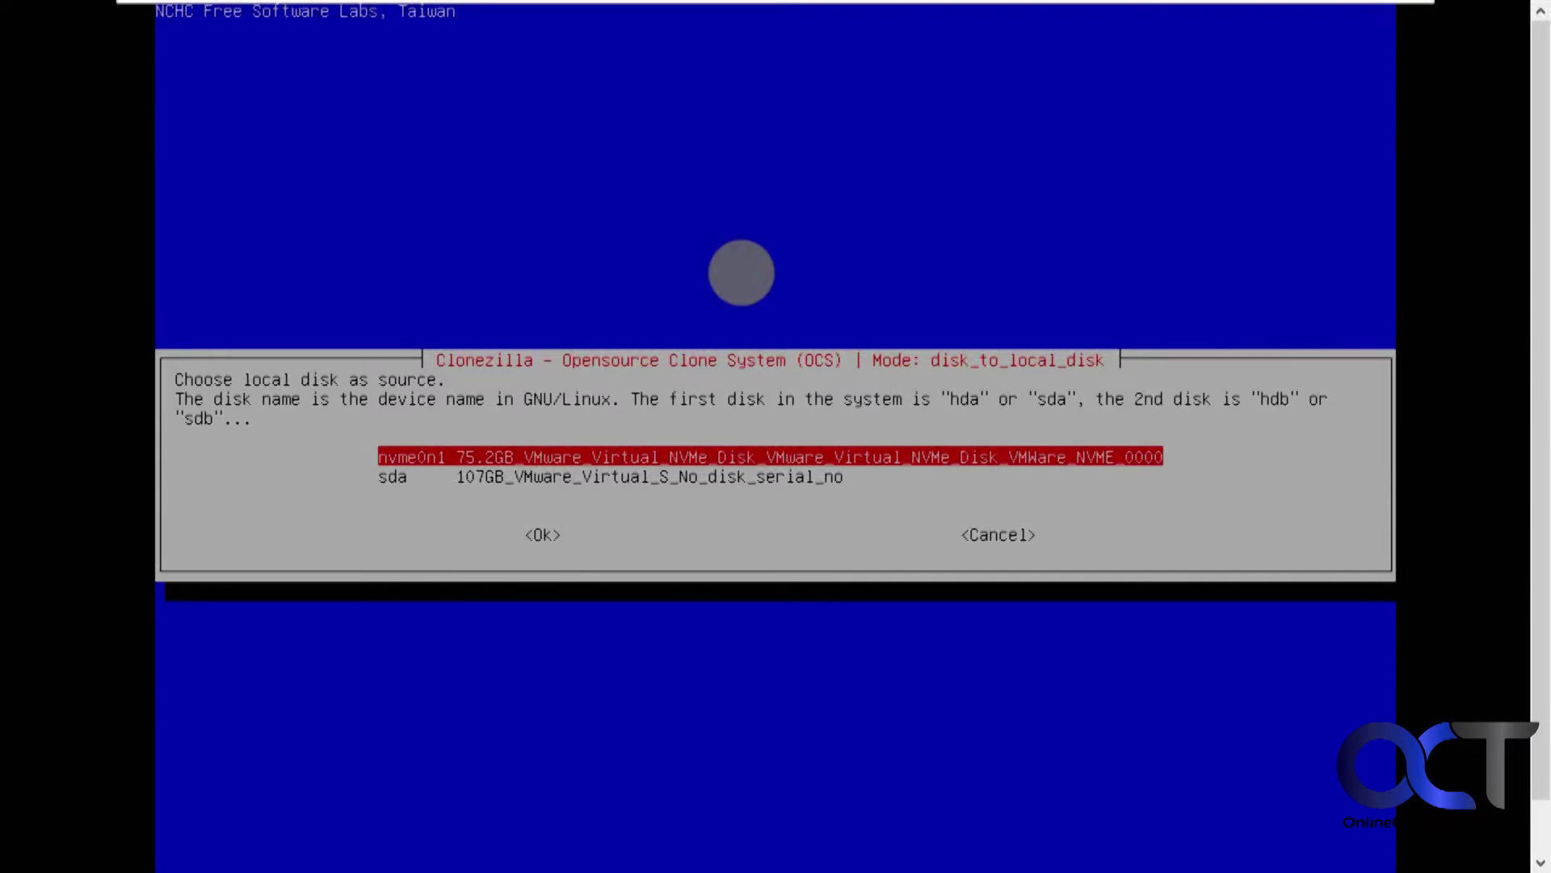
left_click(741, 272)
key("Return")
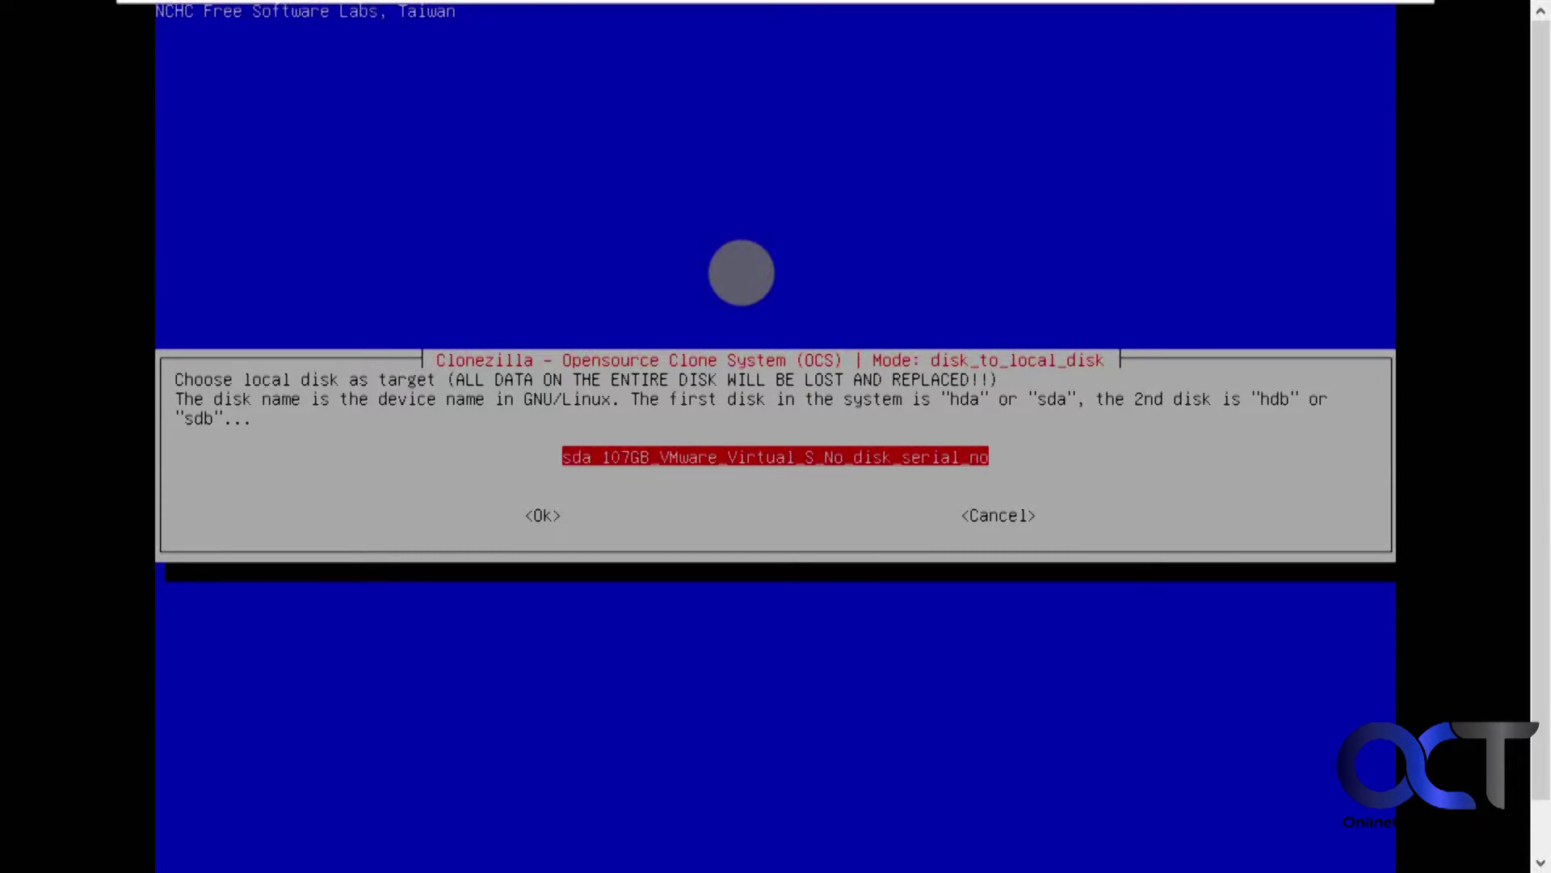
key("Return")
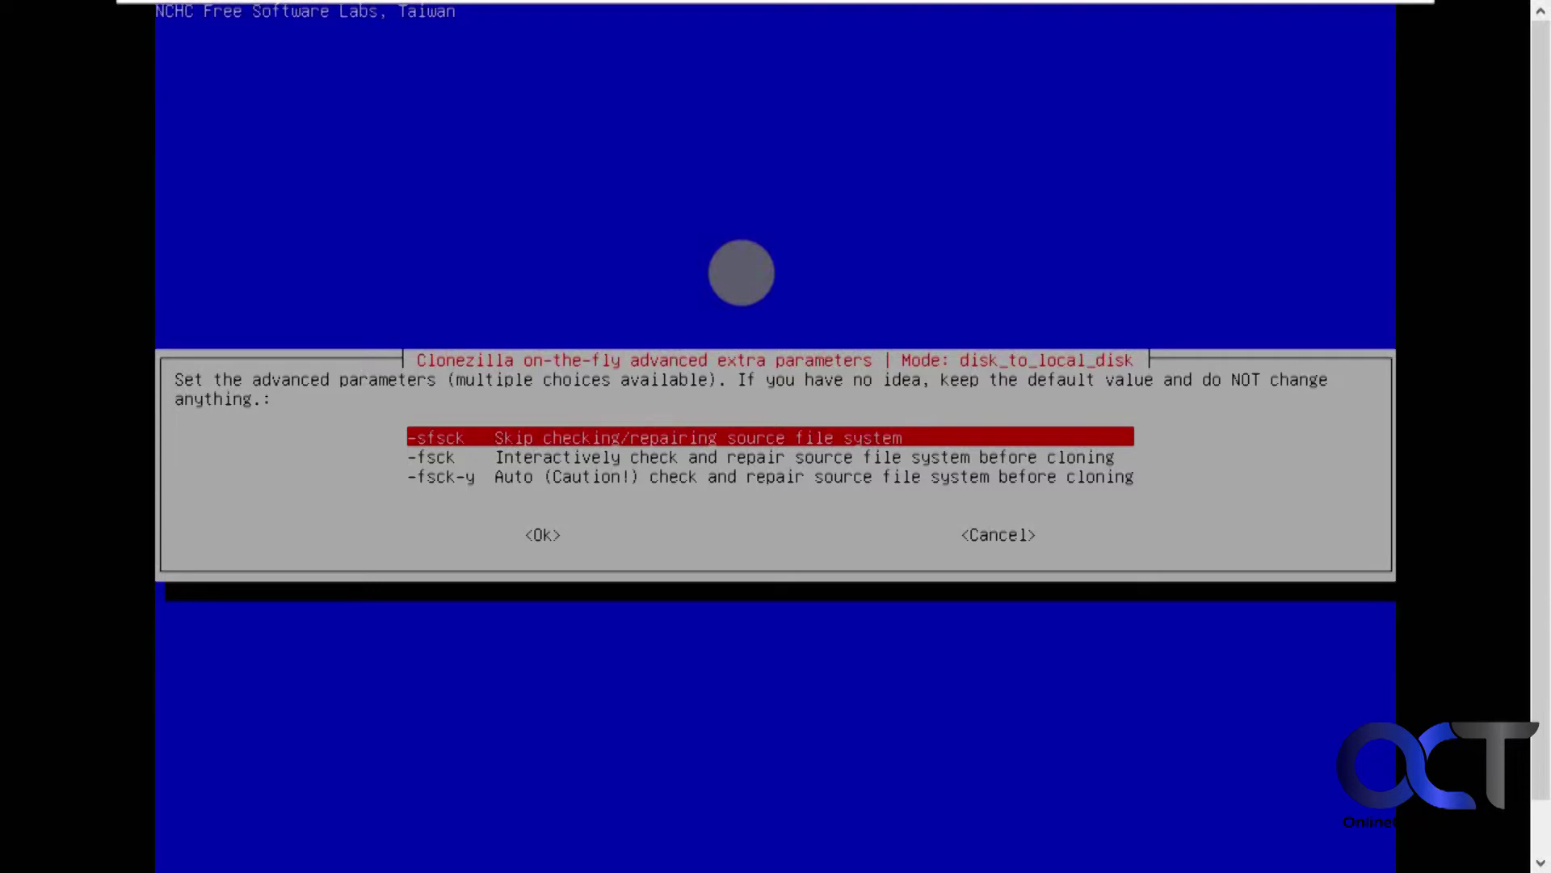
key("Return")
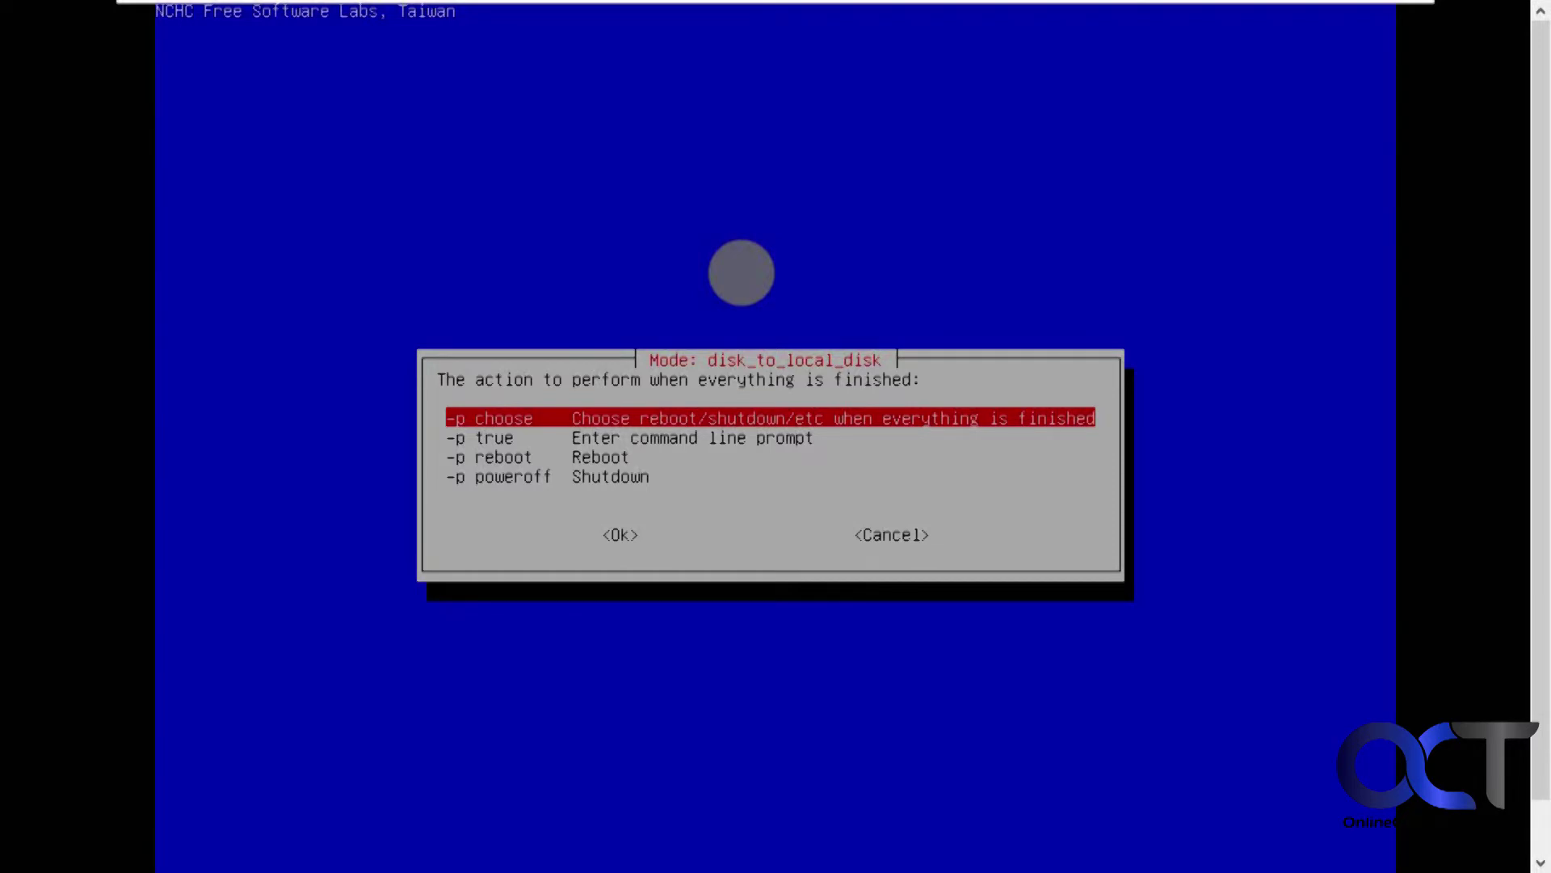
Step: Keep '-p choose' as the action to take once cloning finishes
key("Down")
key("Down")
key("Down")
key("Up")
key("Up")
key("Up")
key("Return")
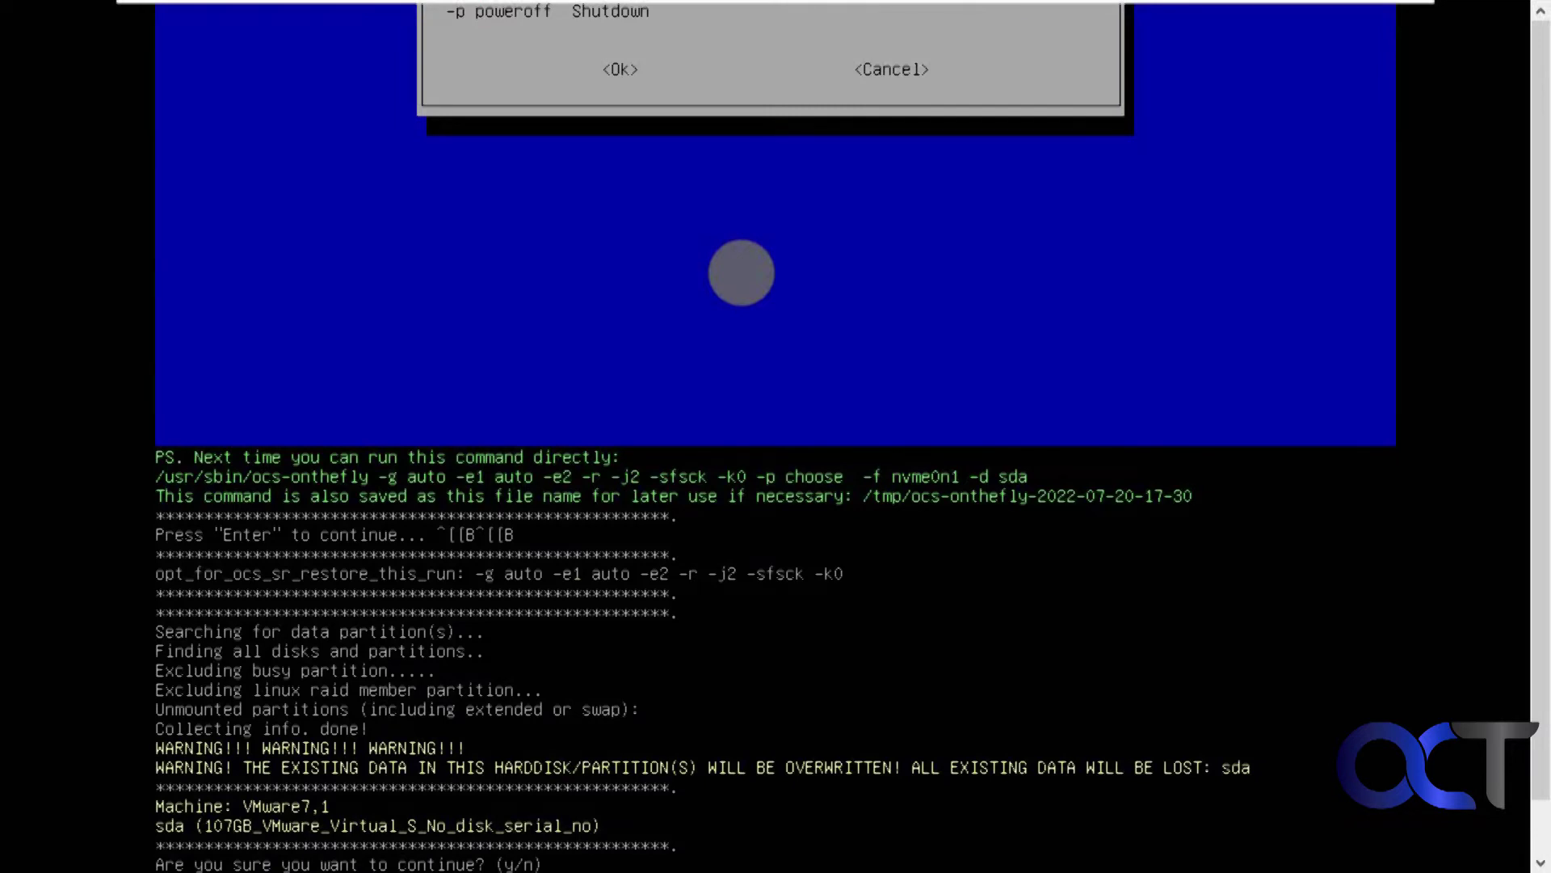
Step: Answer y to both sda overwrite warnings so the nvme0n1-to-sda clone runs to completion
left_click(742, 272)
type("y")
key("Return")
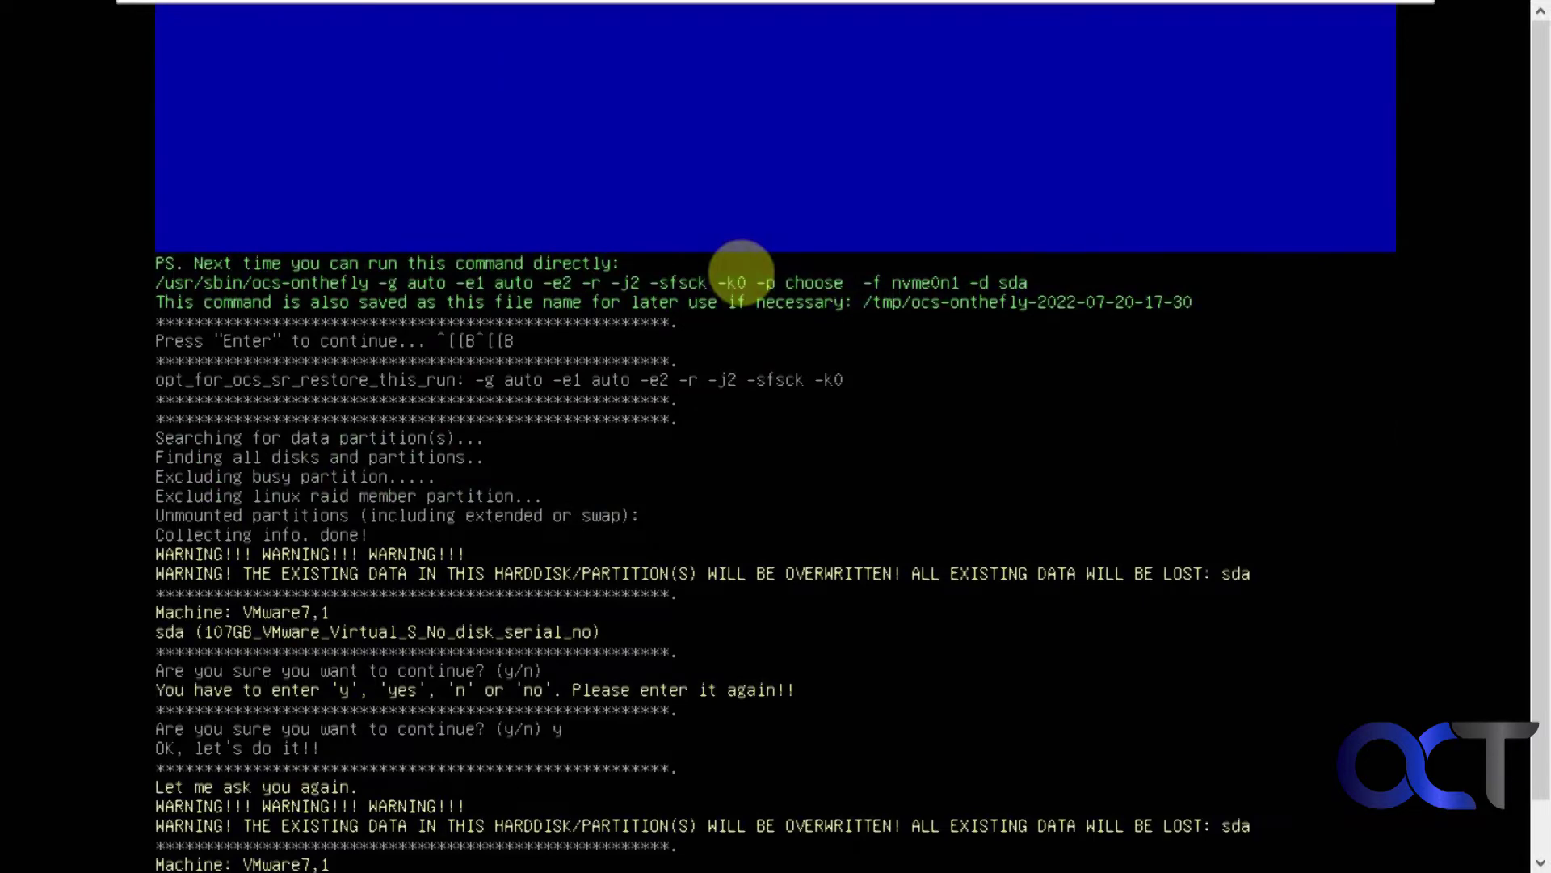
type("y")
key("Return")
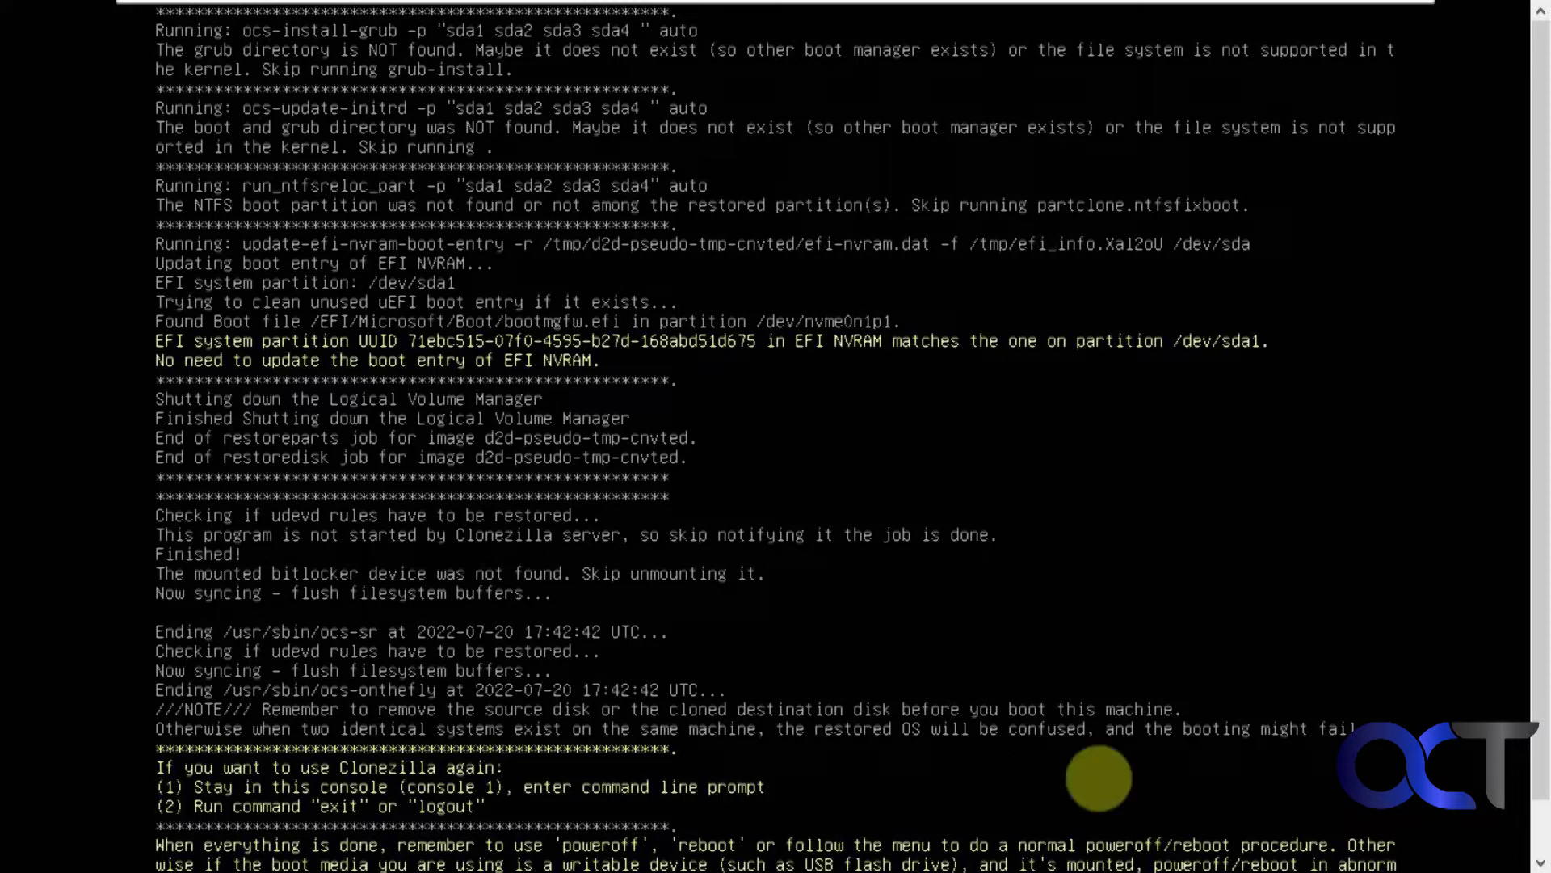
Step: Continue past the finished cloning log and choose poweroff in the Choose mode menu
scroll(1543, 783, "down", 1)
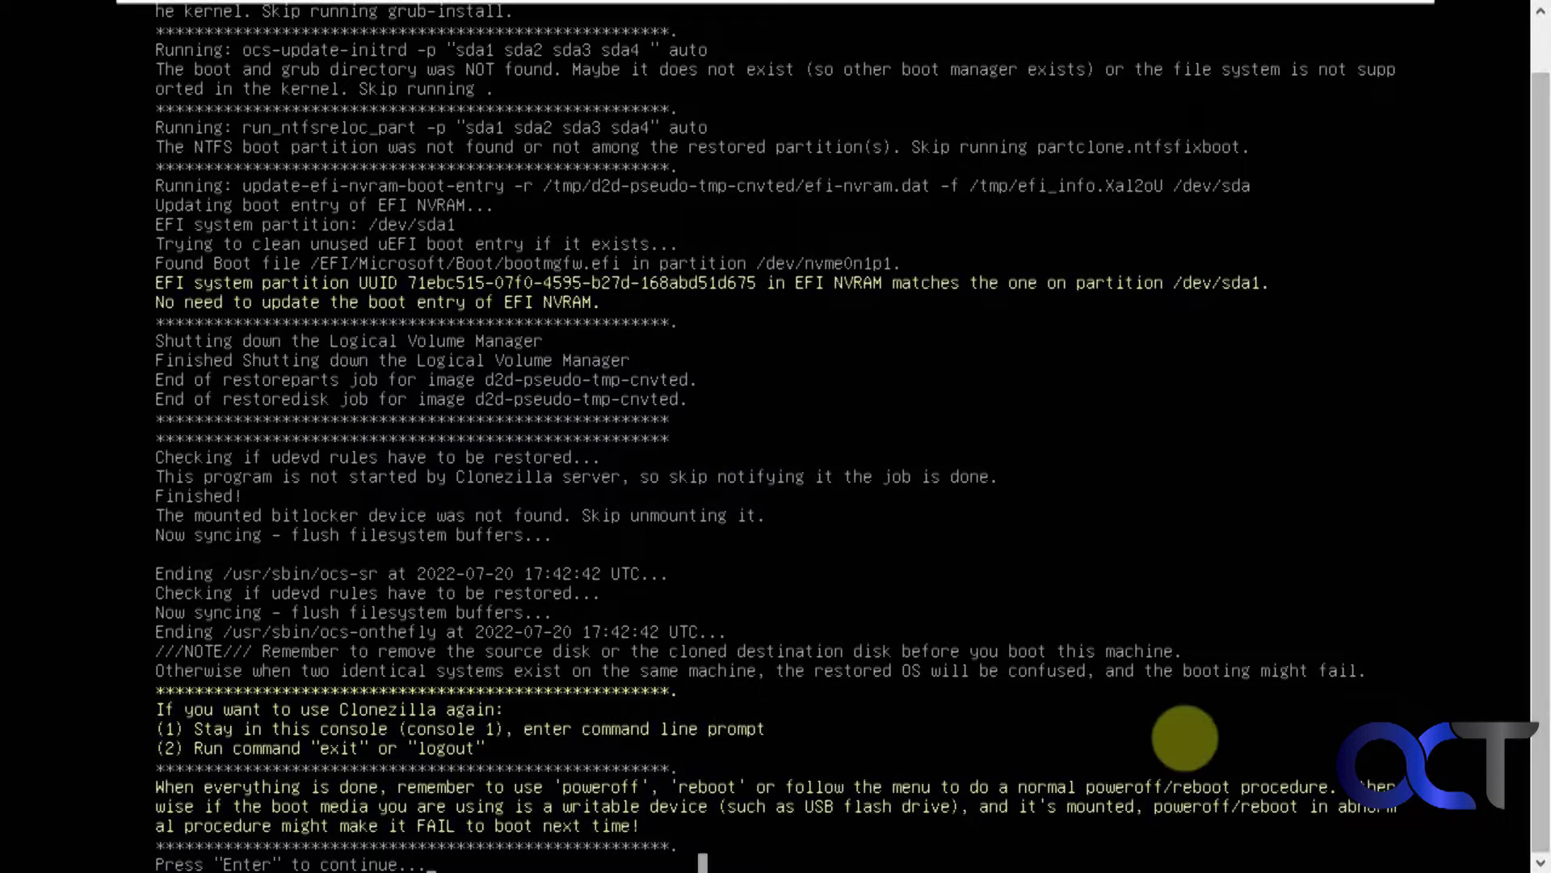
key("Return")
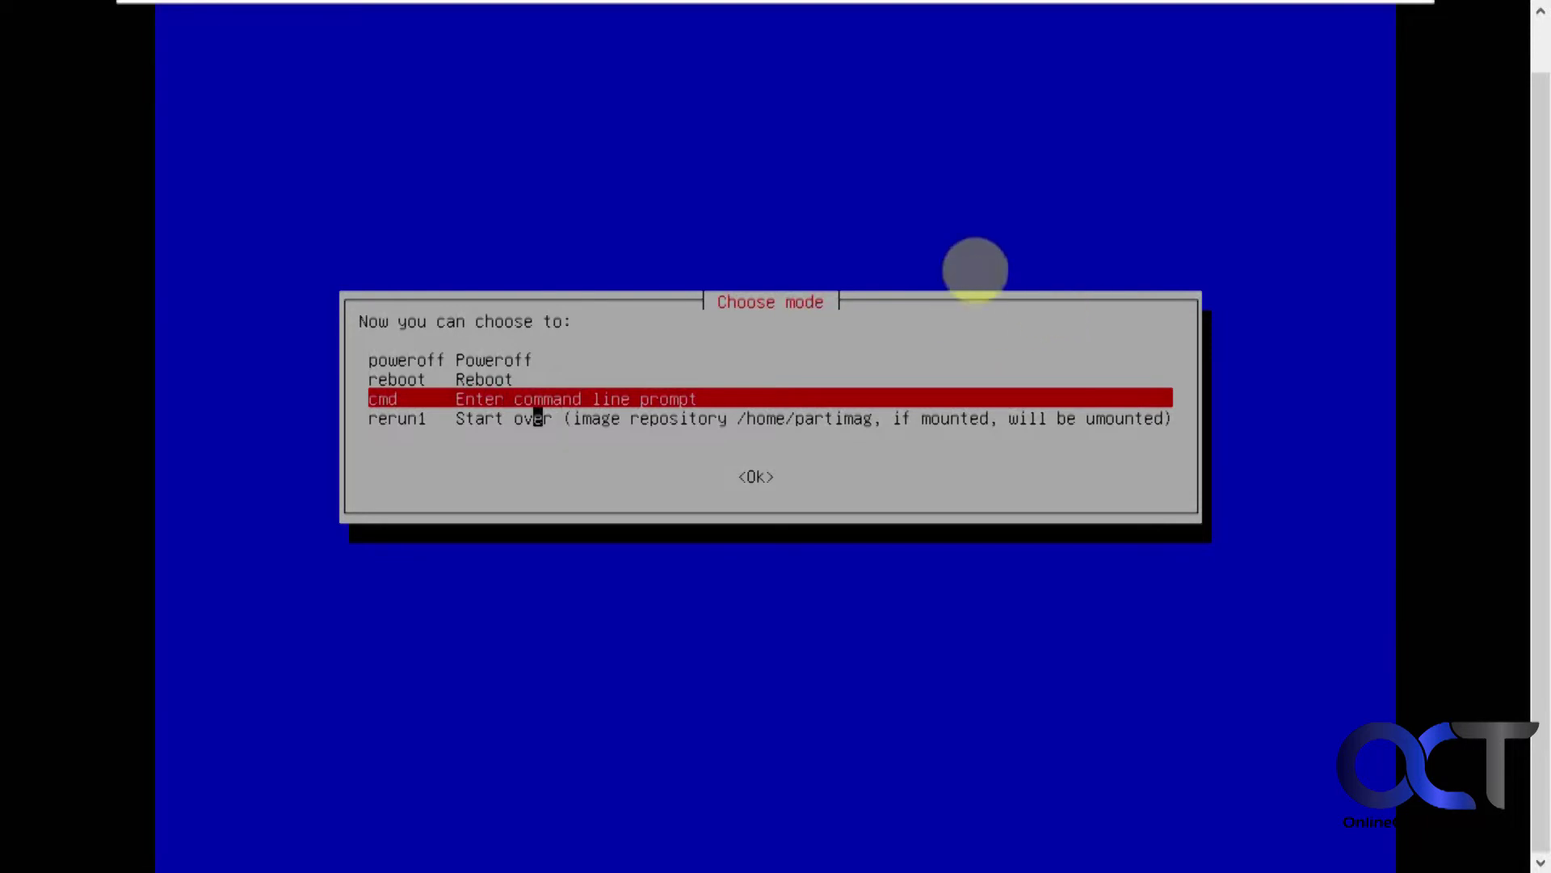
key("Up")
key("Up")
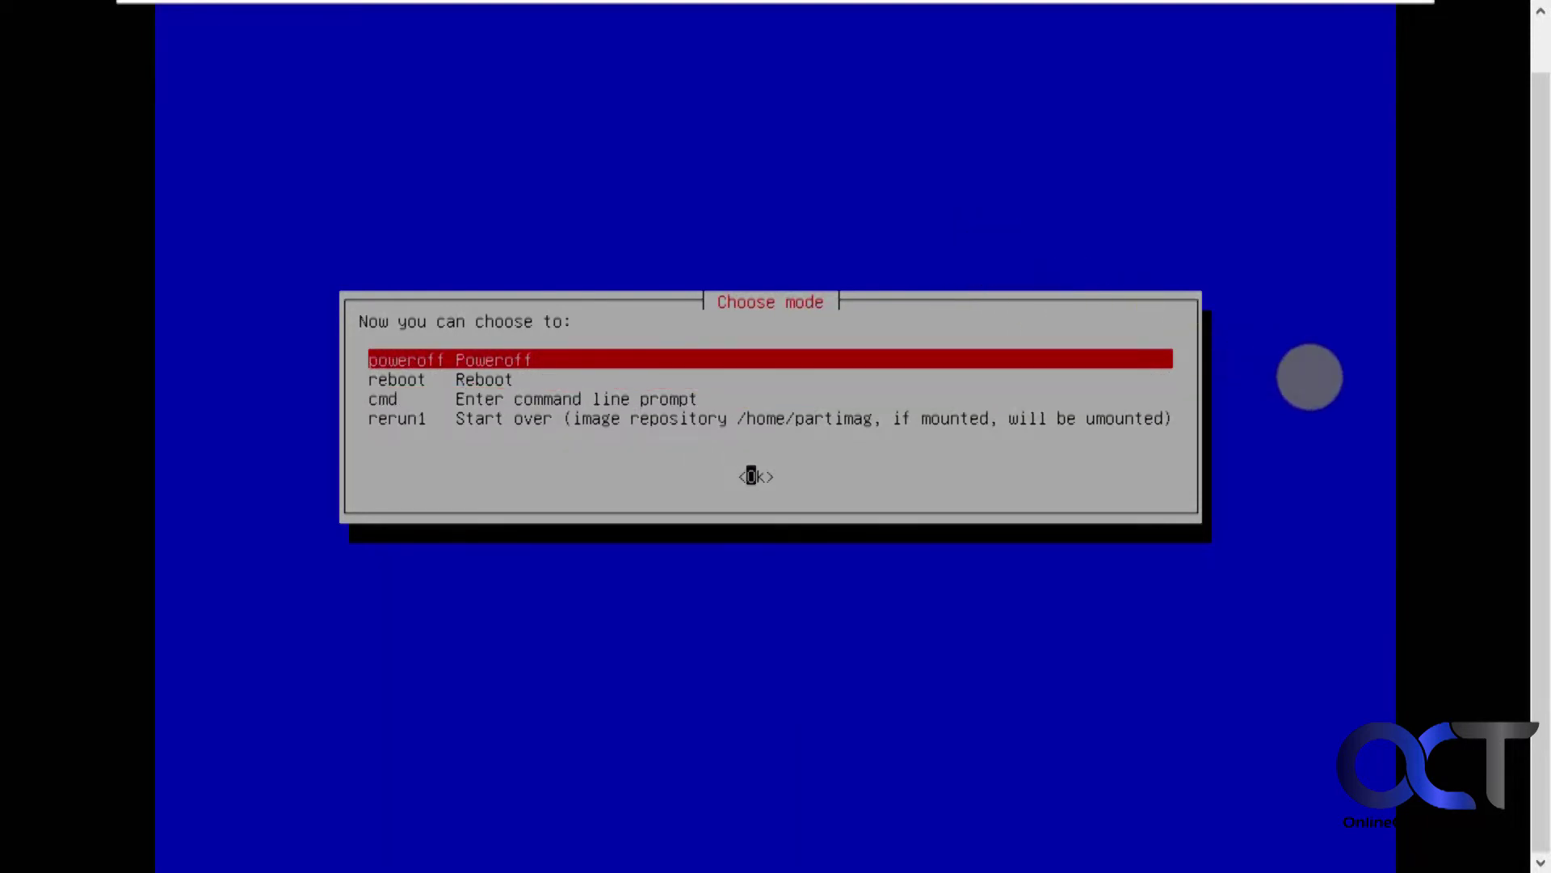
key("Return")
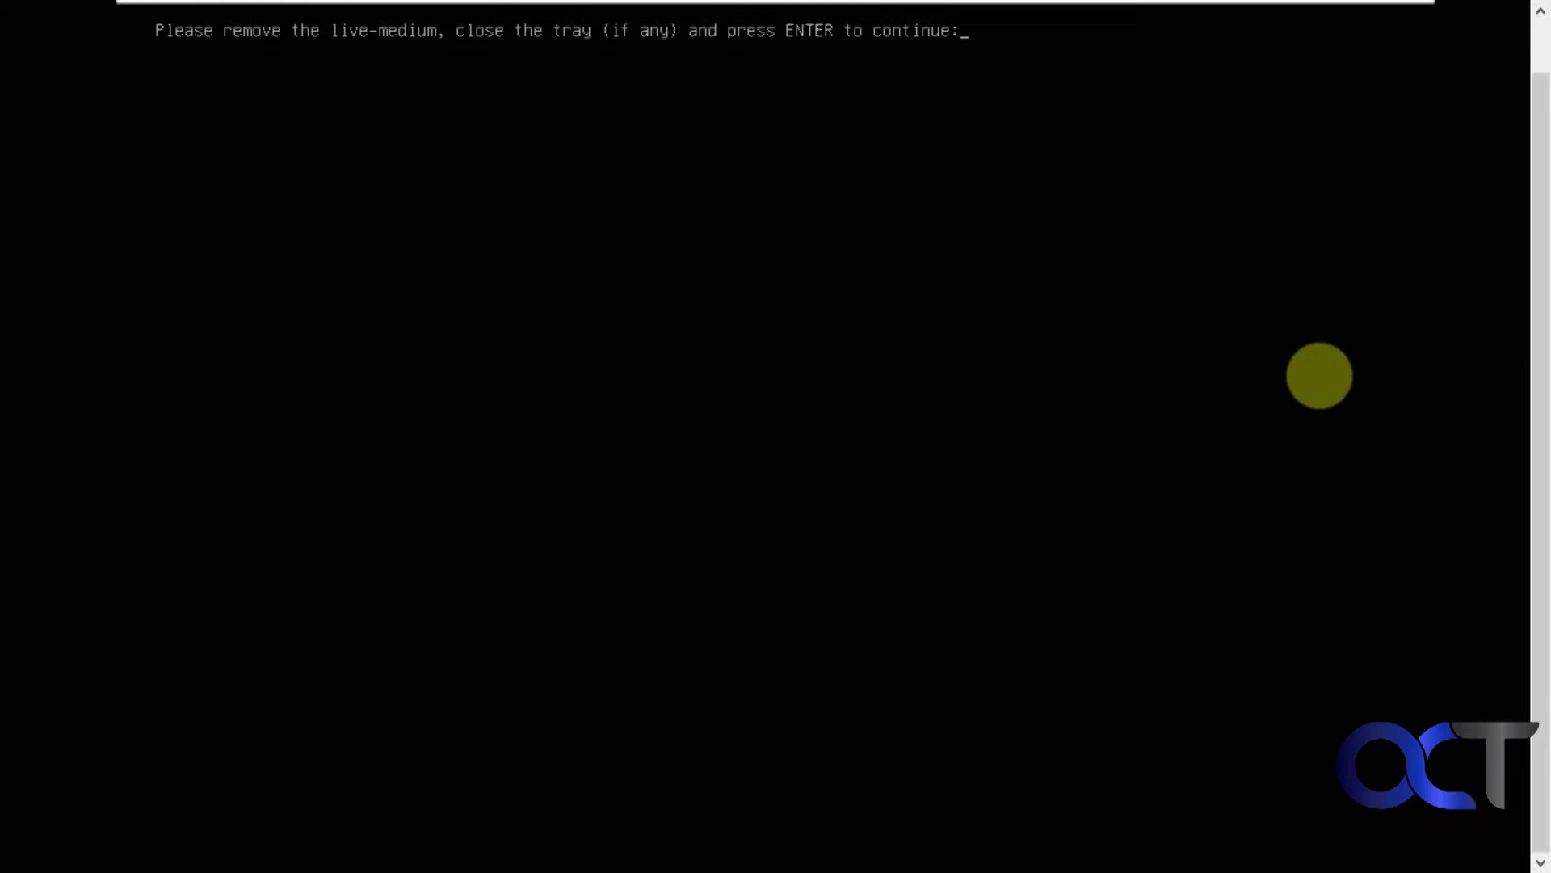
Step: Finish shutting down the VM and remove its 70 GB NVMe disk, keeping the 100 GB SCSI disk
key("Return")
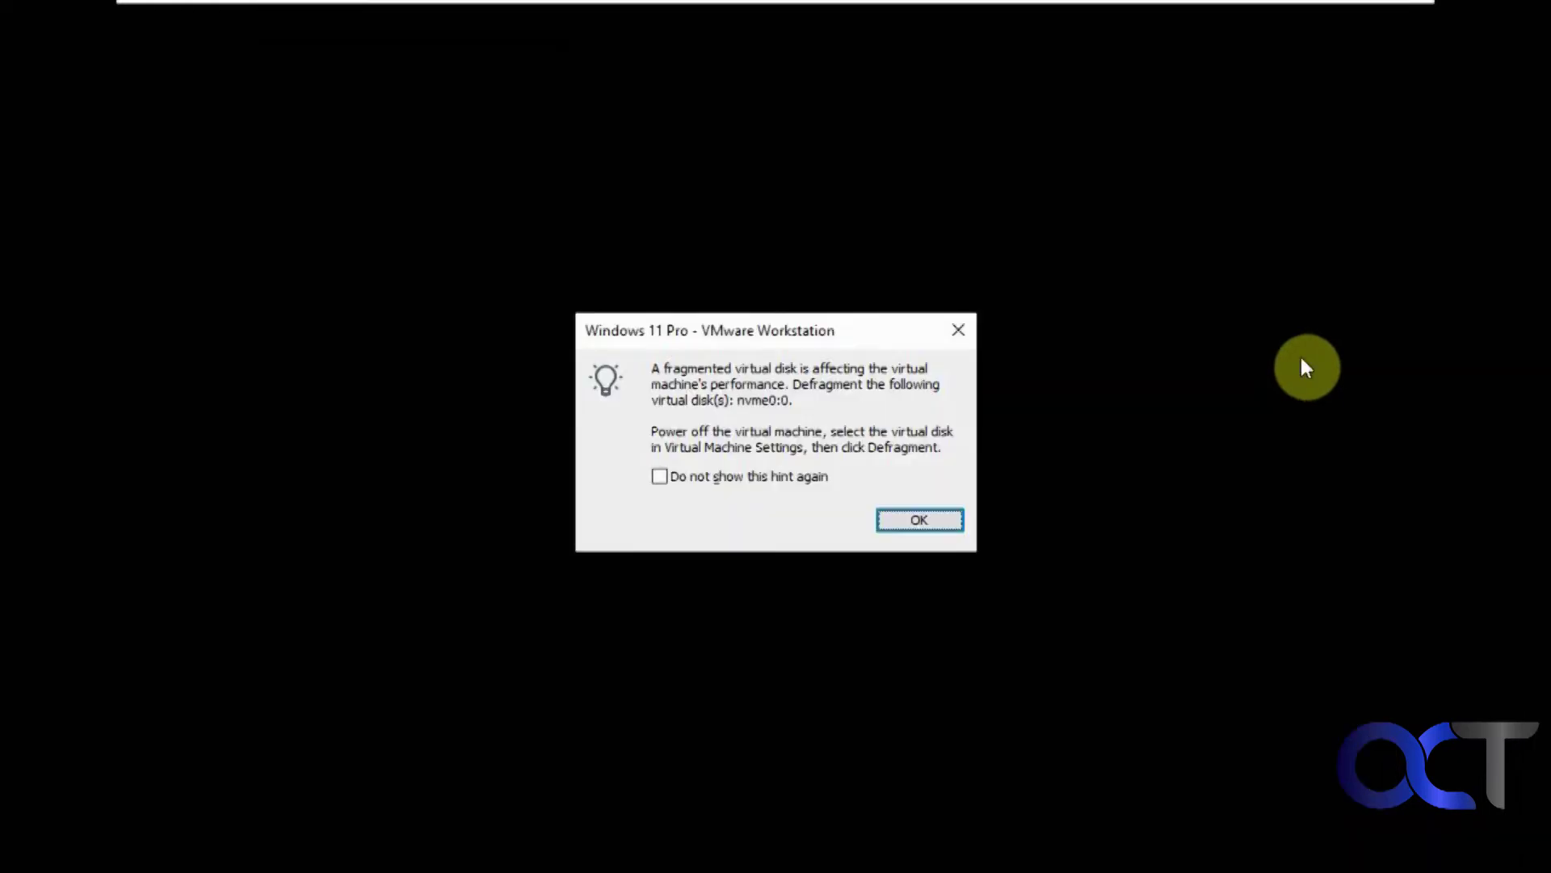
left_click(911, 518)
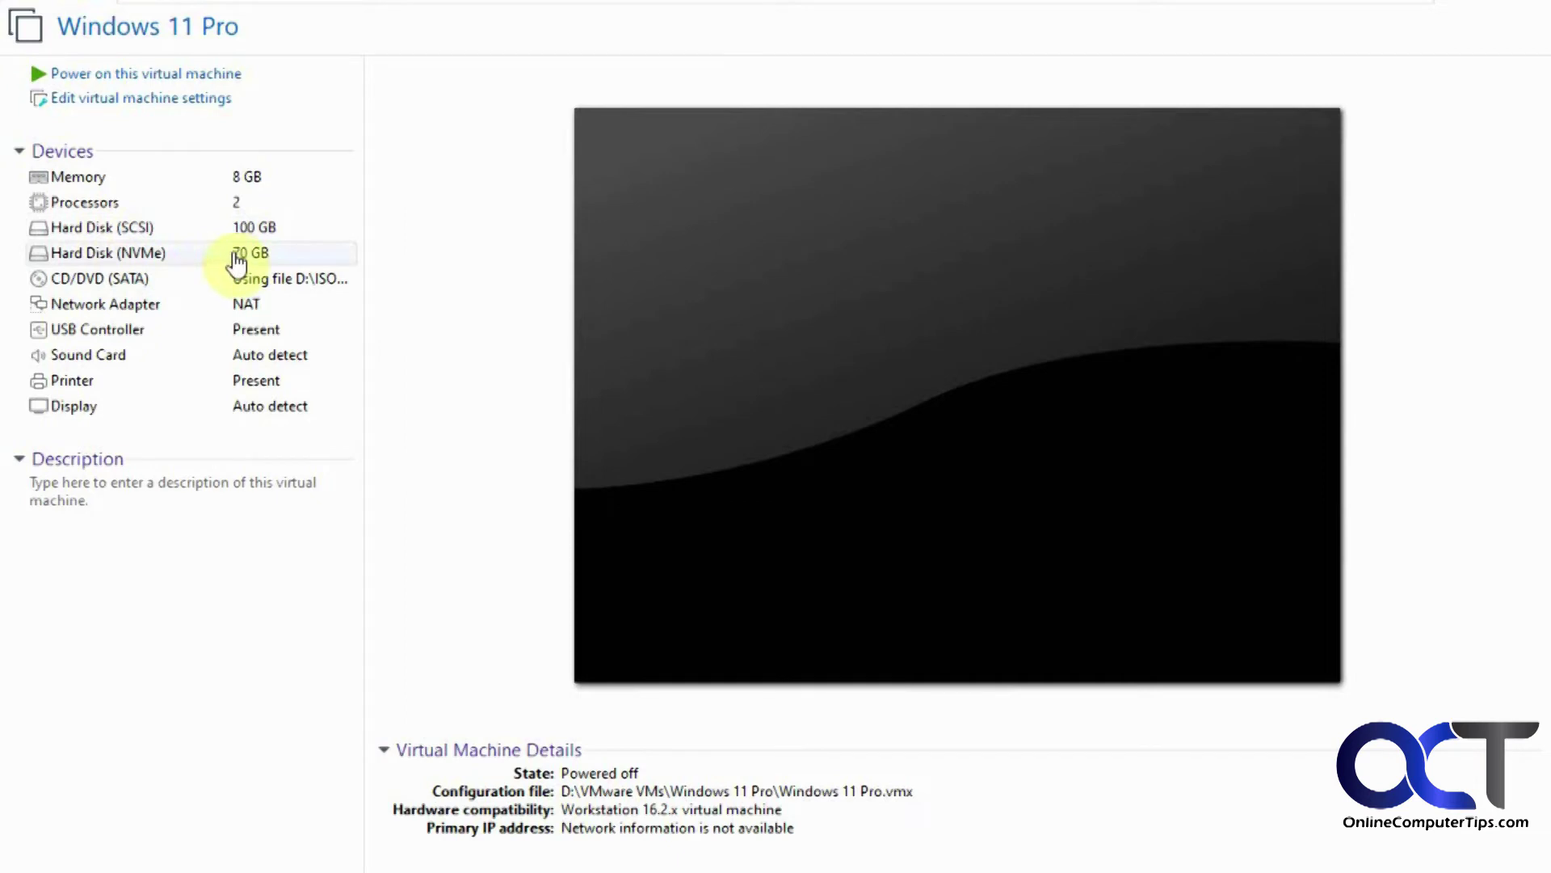
double_click(154, 256)
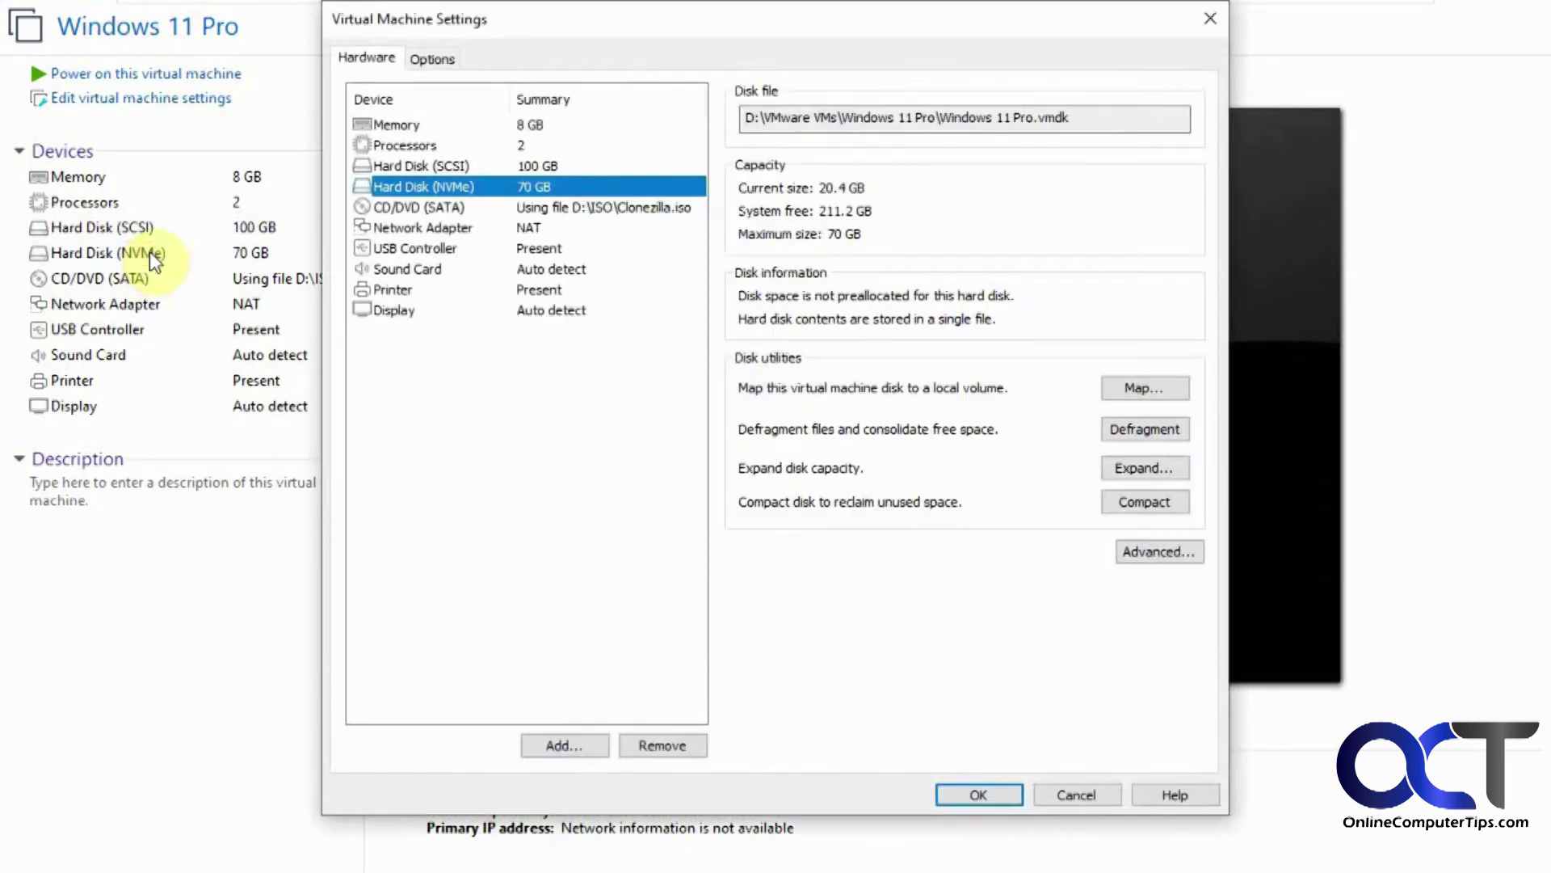
left_click(659, 746)
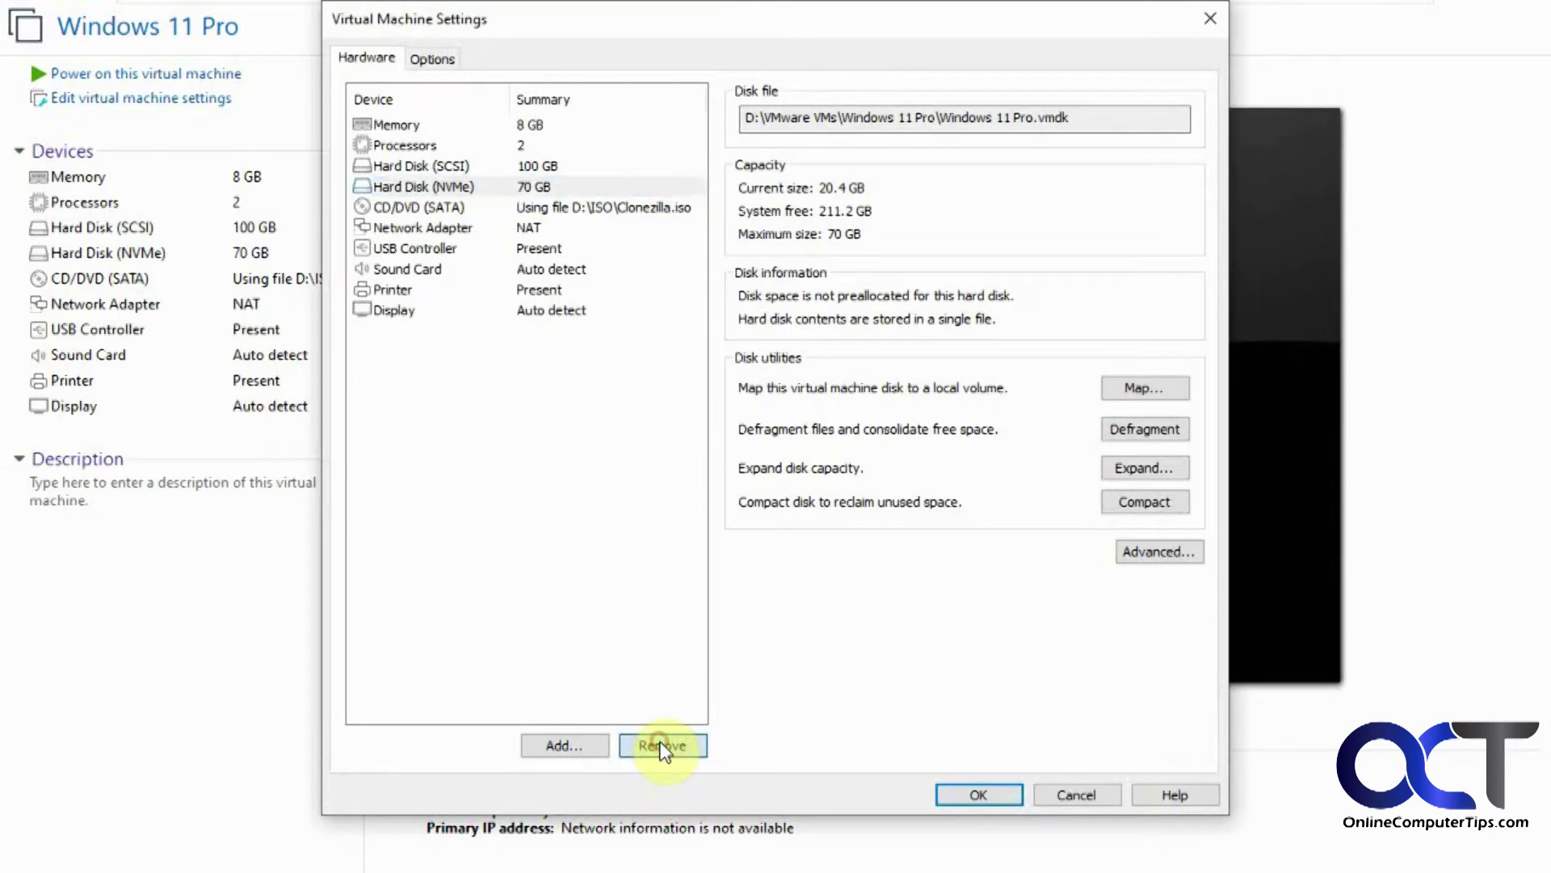
left_click(977, 795)
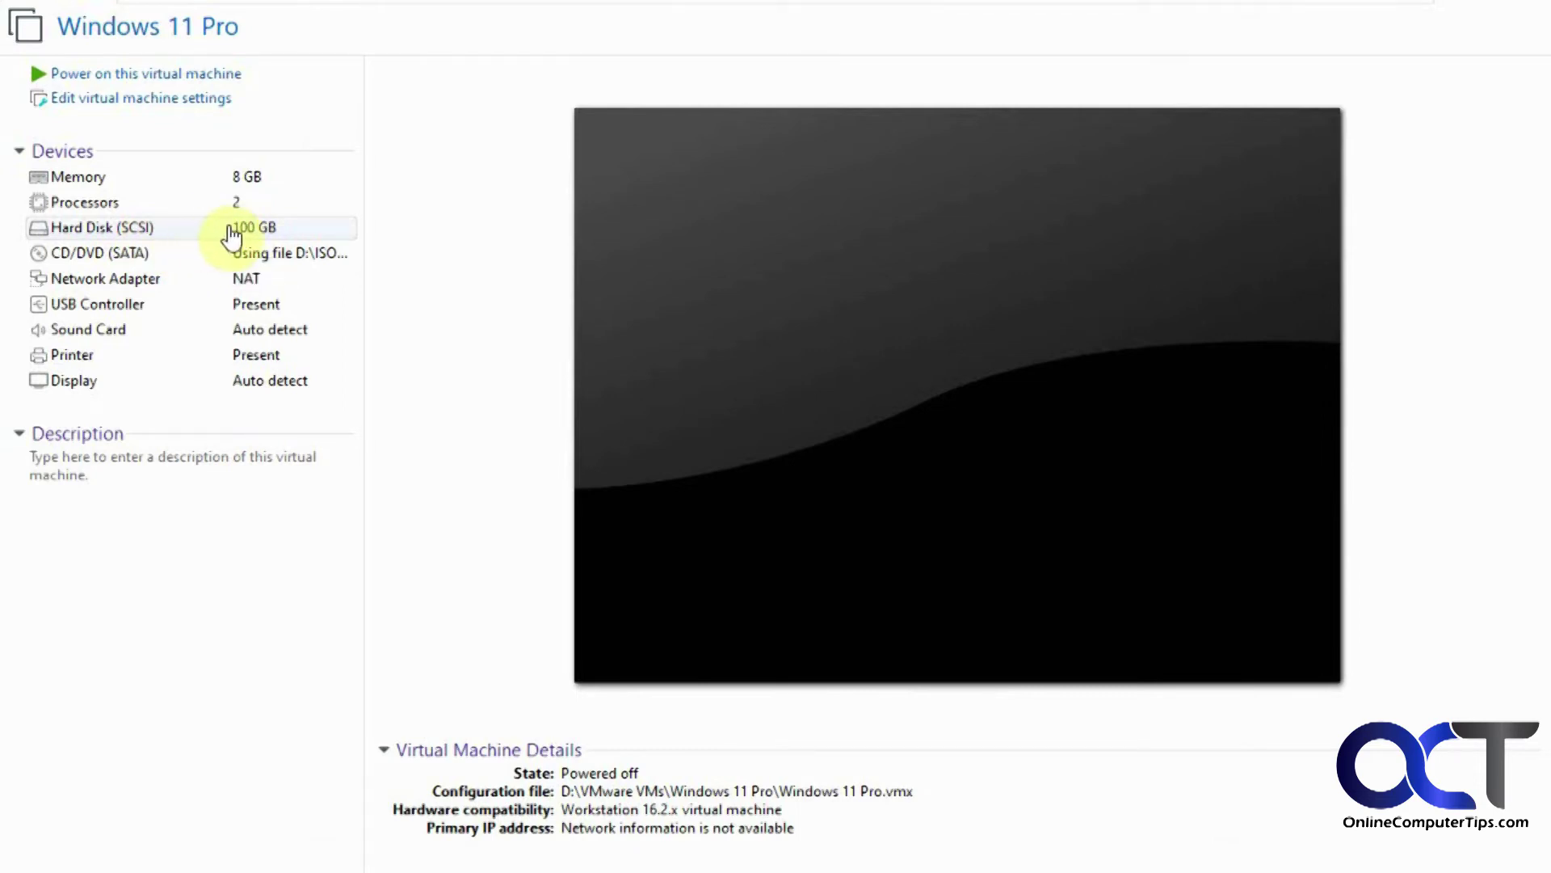
Step: Power on the Windows 11 Pro VM and sign in to the desktop with the PIN
left_click(174, 75)
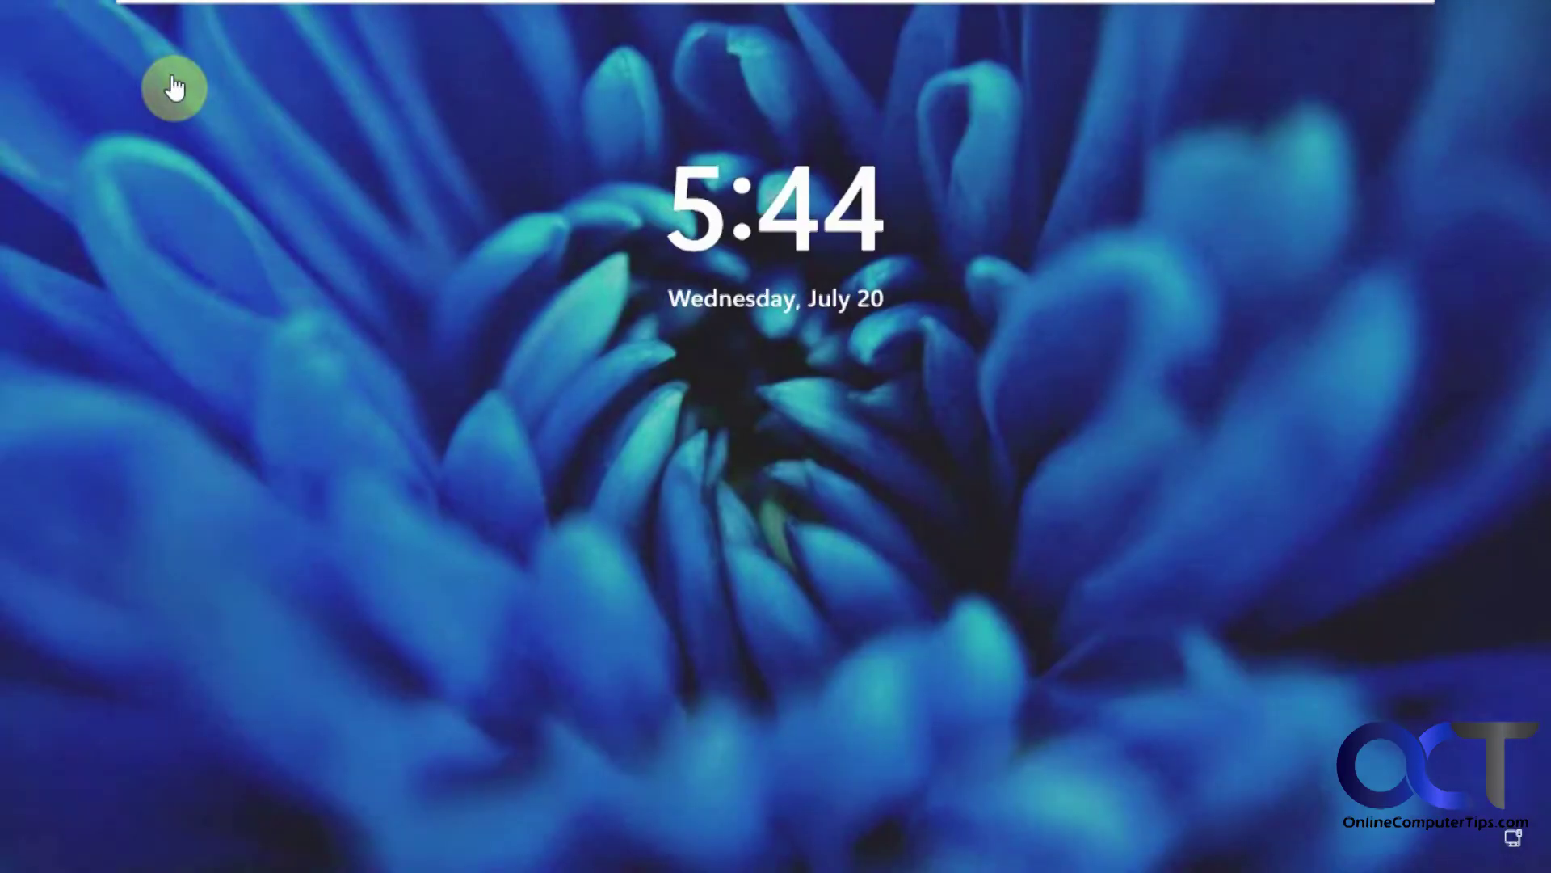
left_click(728, 357)
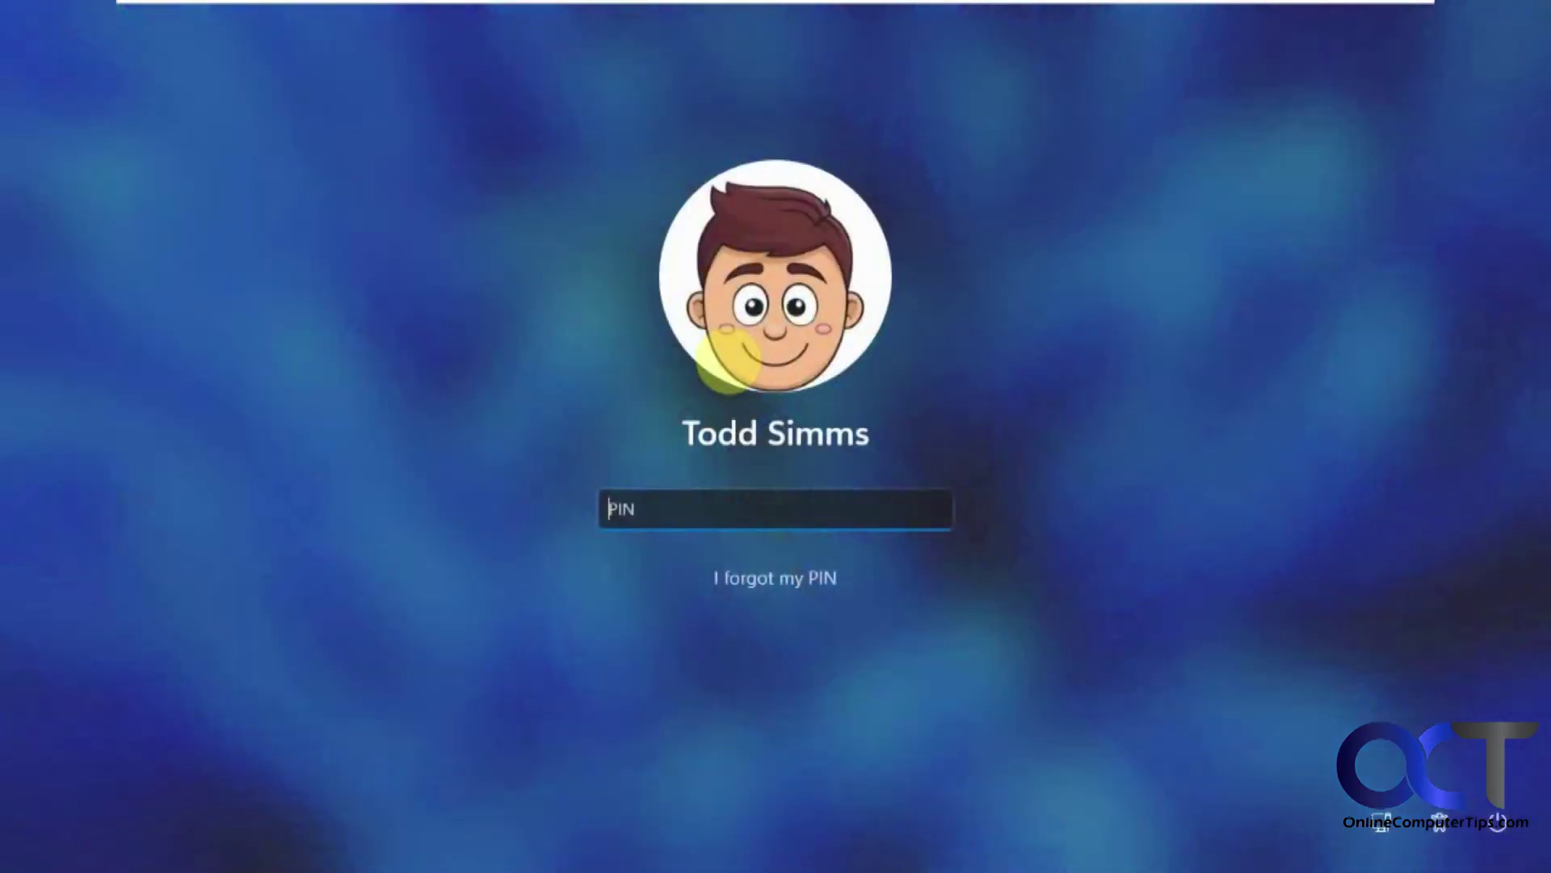
type("1234")
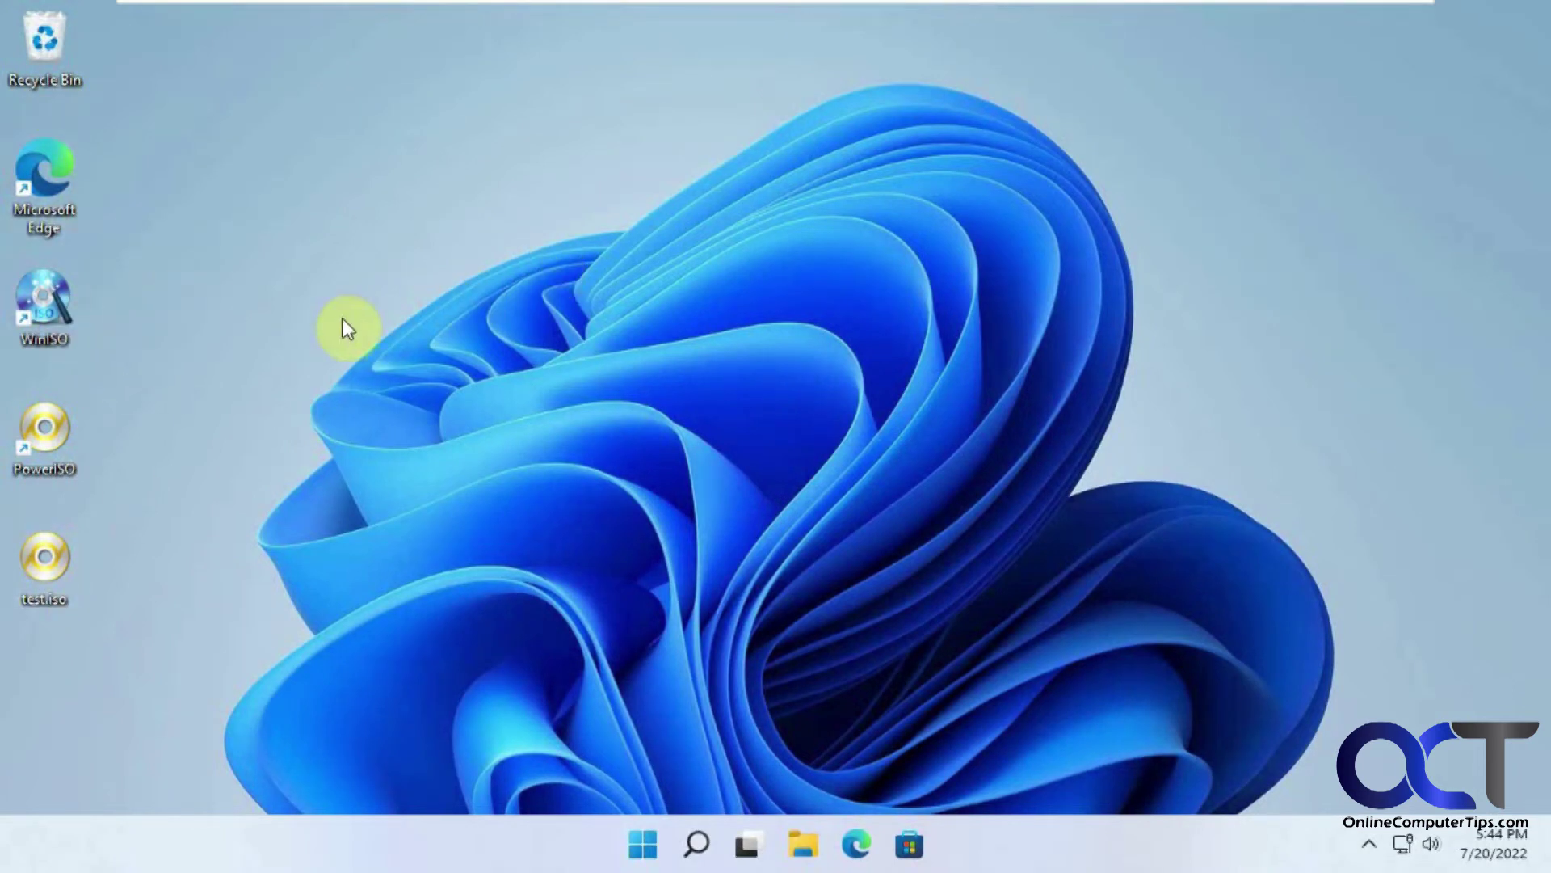
Step: Check C: in This PC (44.2 GB free of 69.3 GB), then launch disk partitioning via 'disk ma'
left_click(801, 844)
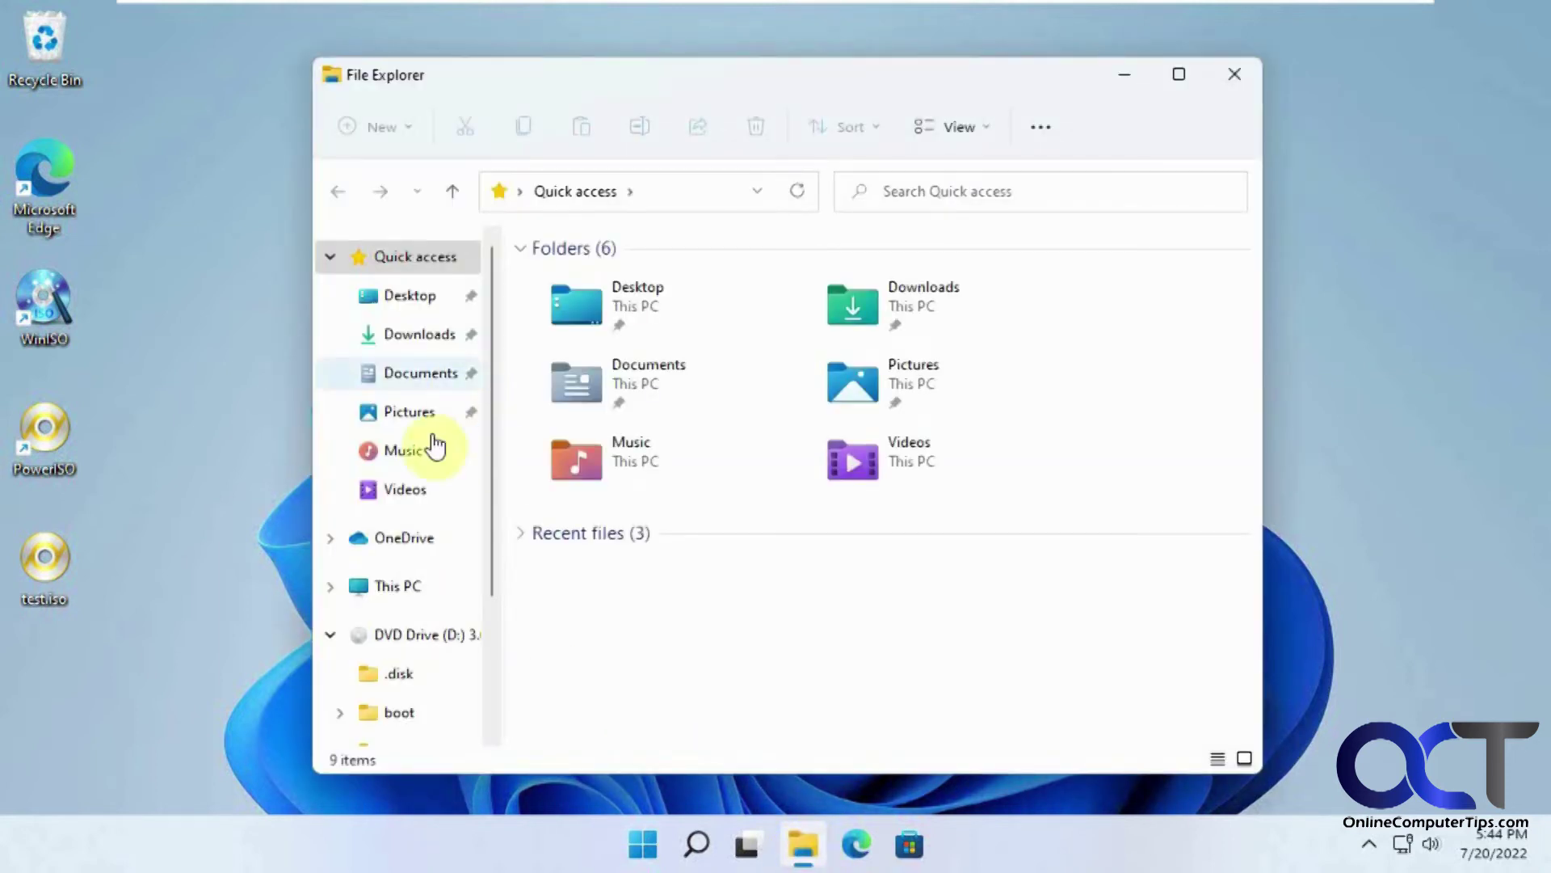
left_click(395, 585)
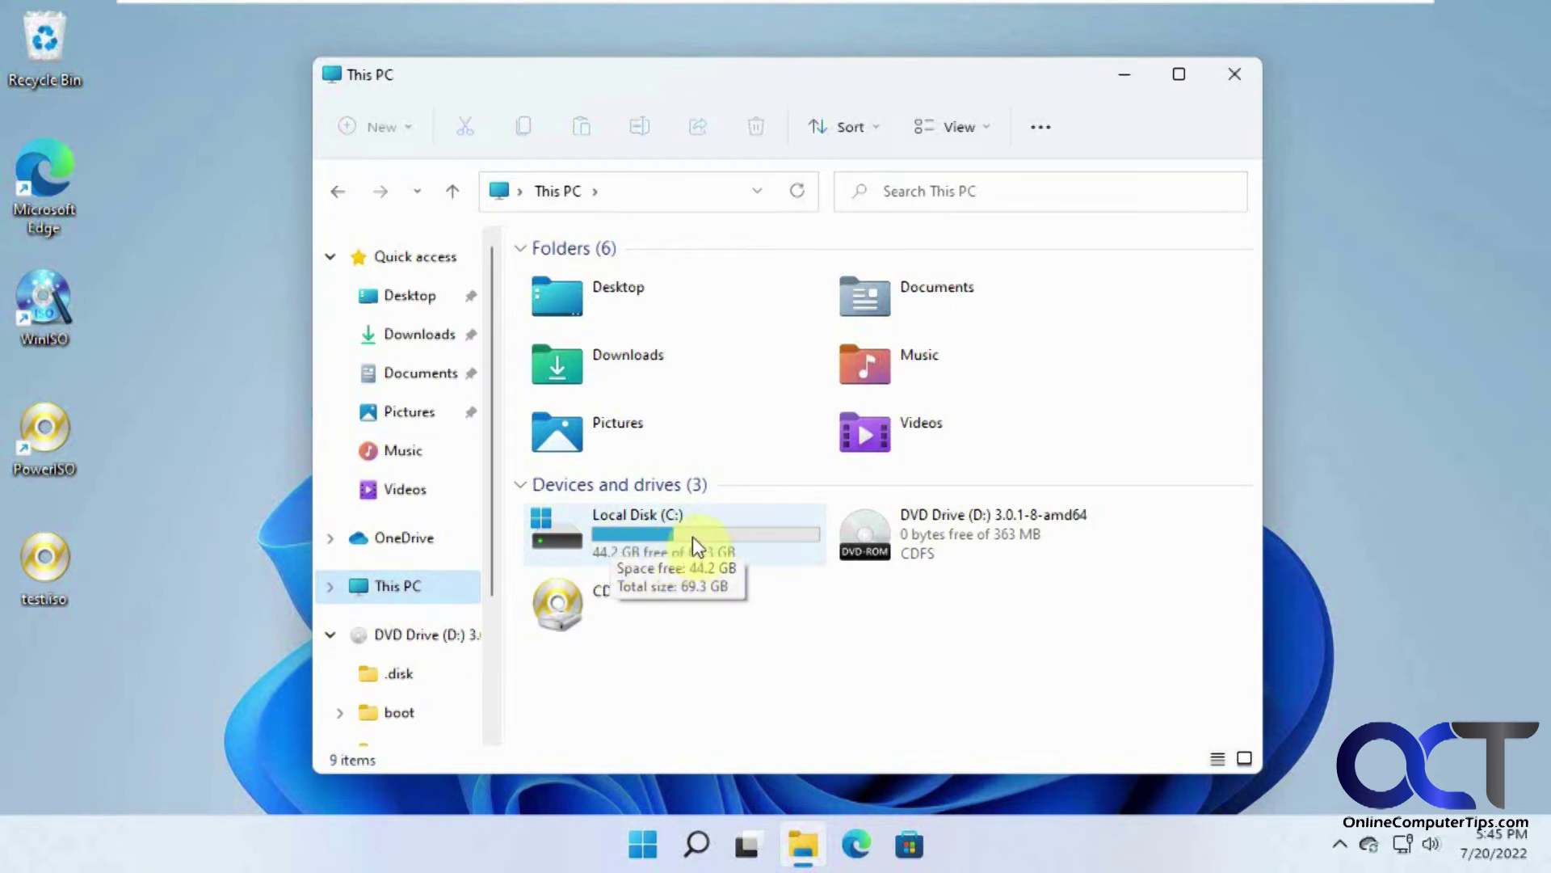
left_click(643, 845)
left_click(733, 123)
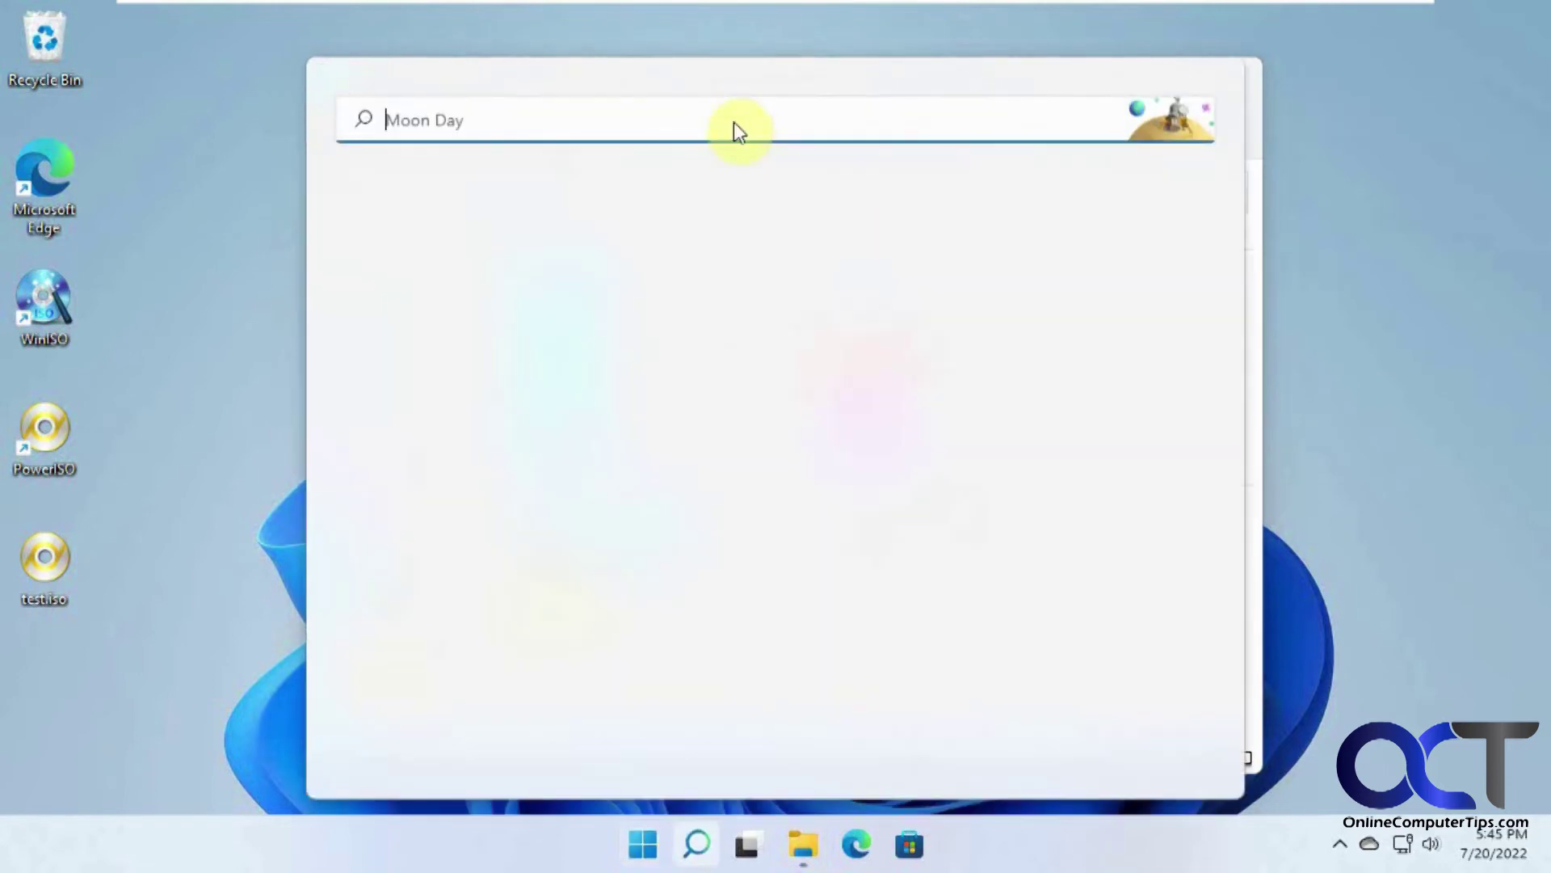
type("disk ma")
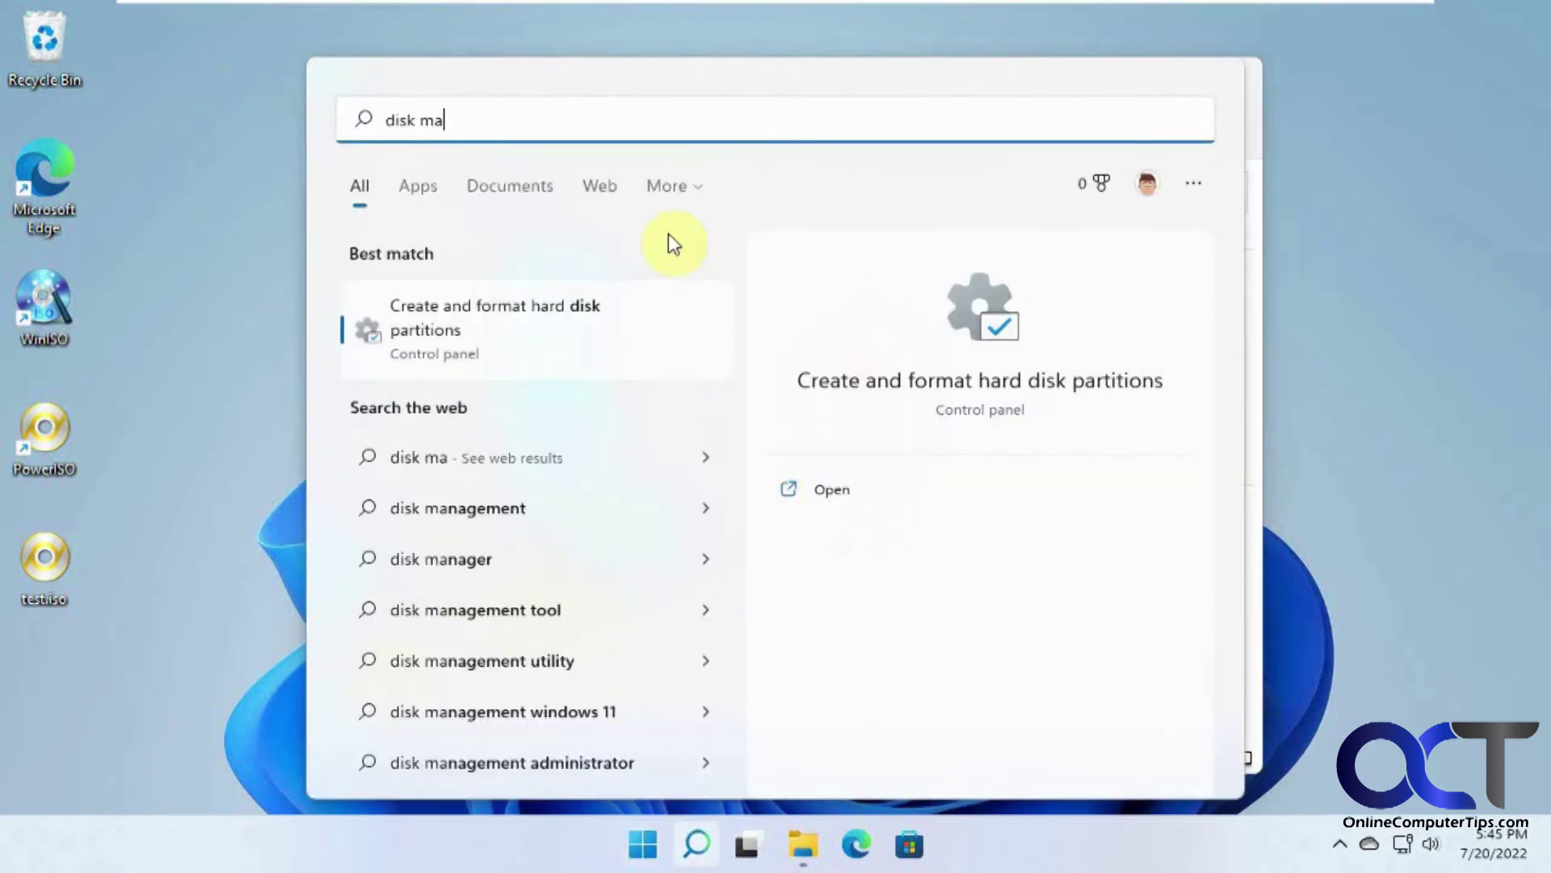
left_click(585, 333)
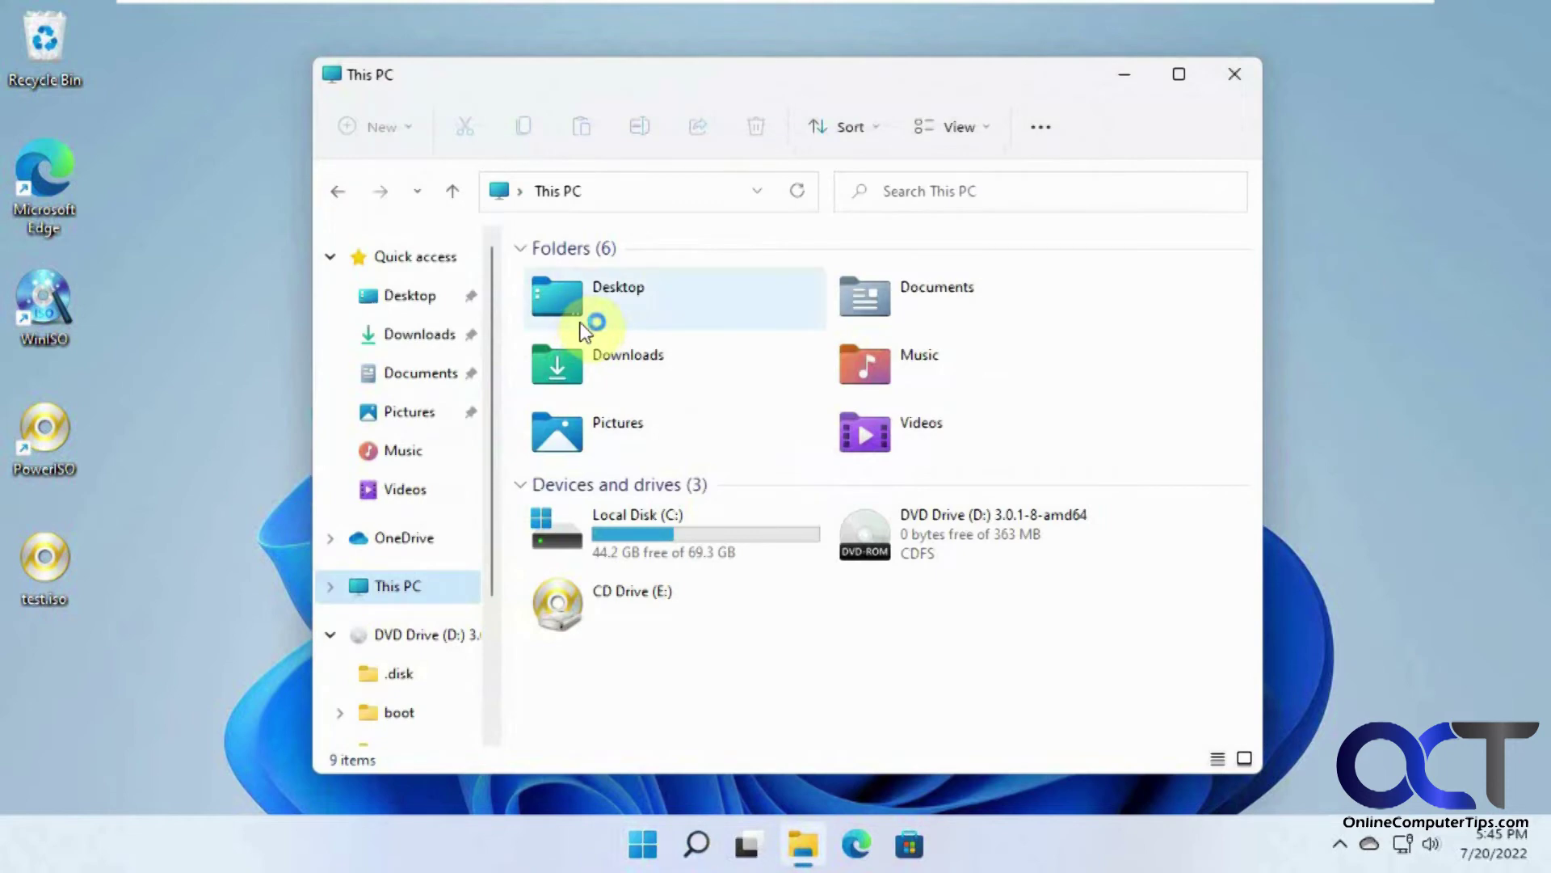
Step: Confirm C: (69.31 GB) cannot extend into the 30.00 GB unallocated space, then close Disk Management
left_click(1232, 75)
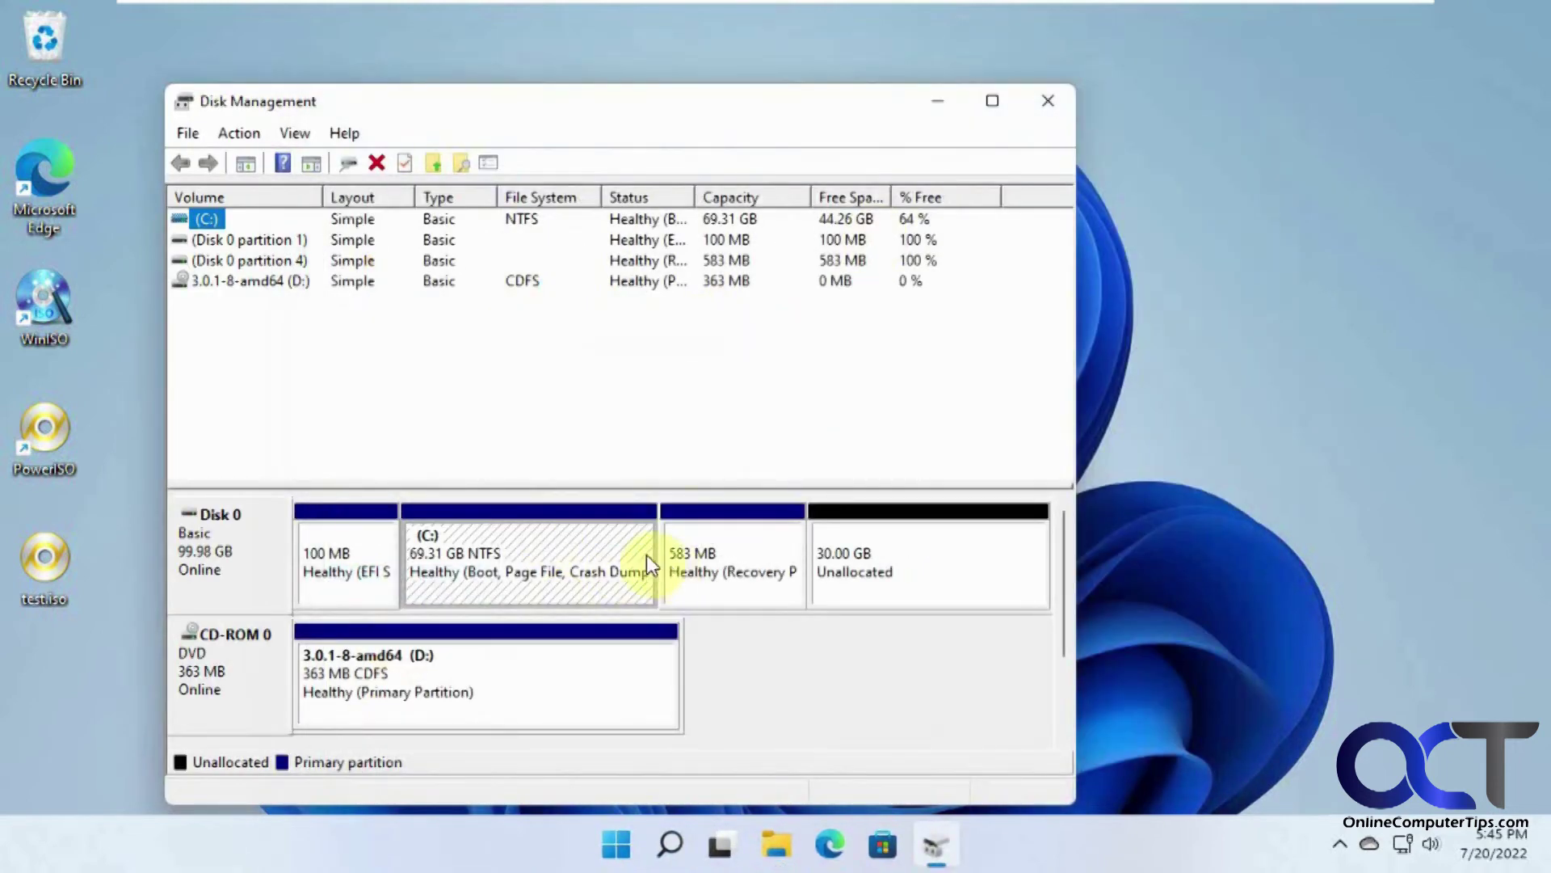
left_click(896, 575)
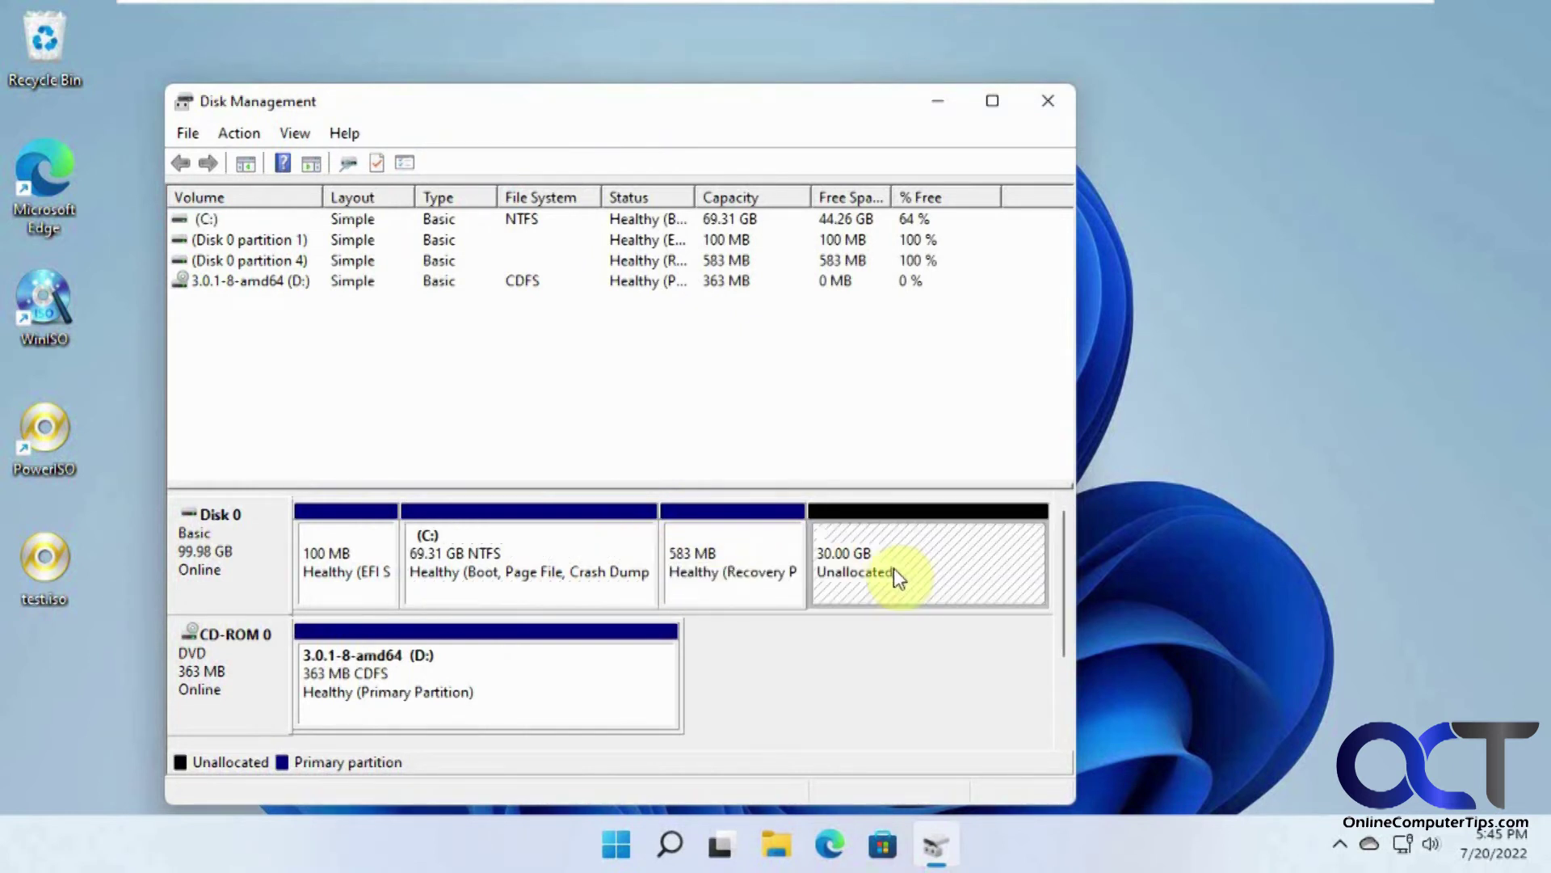
right_click(563, 566)
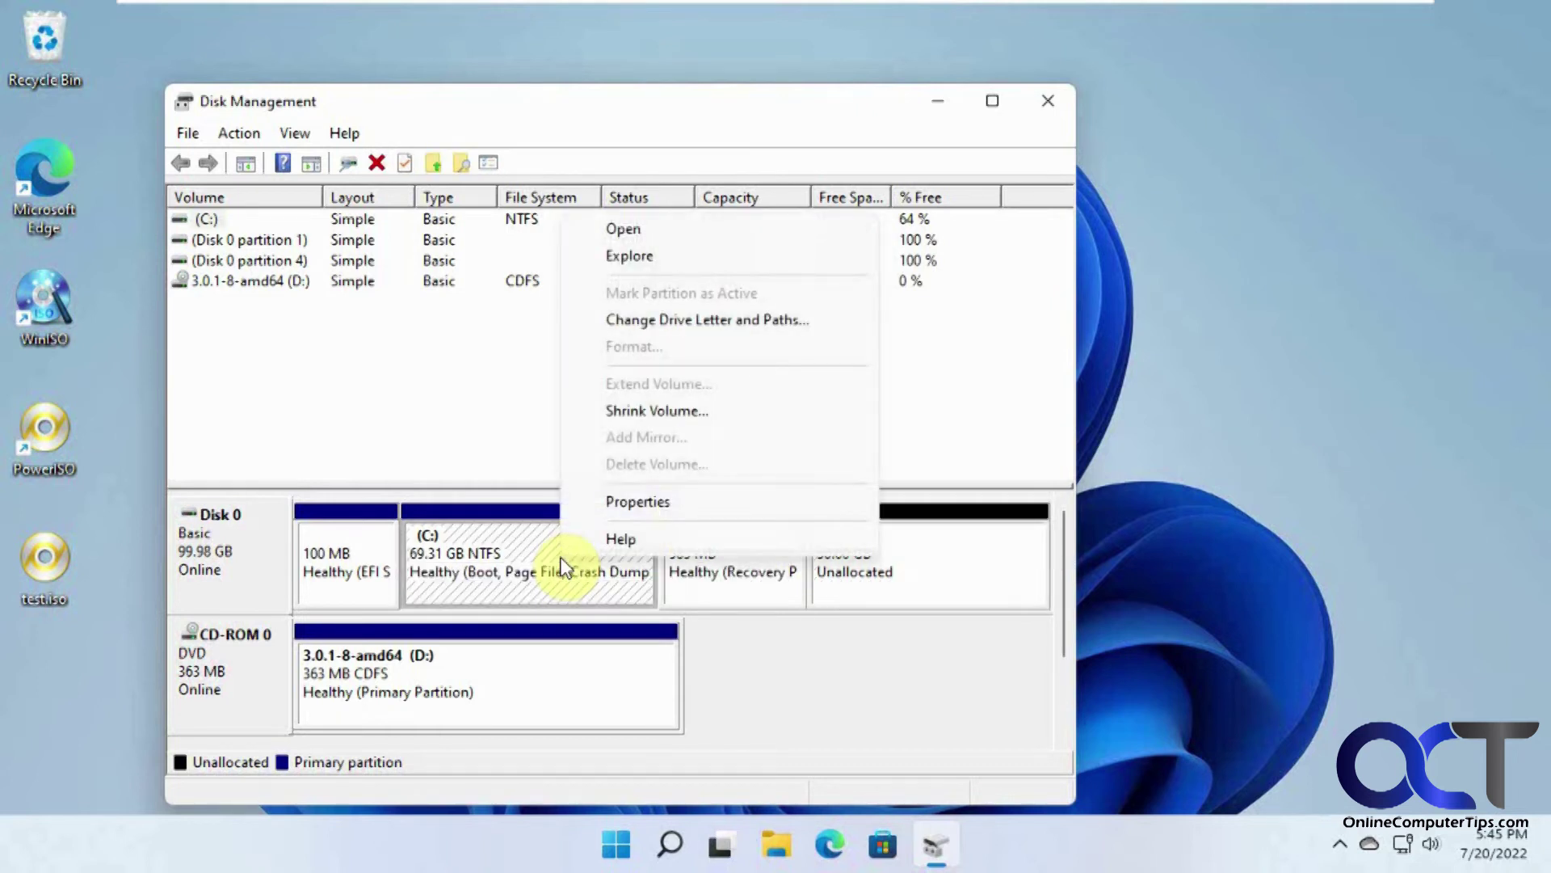
left_click(955, 457)
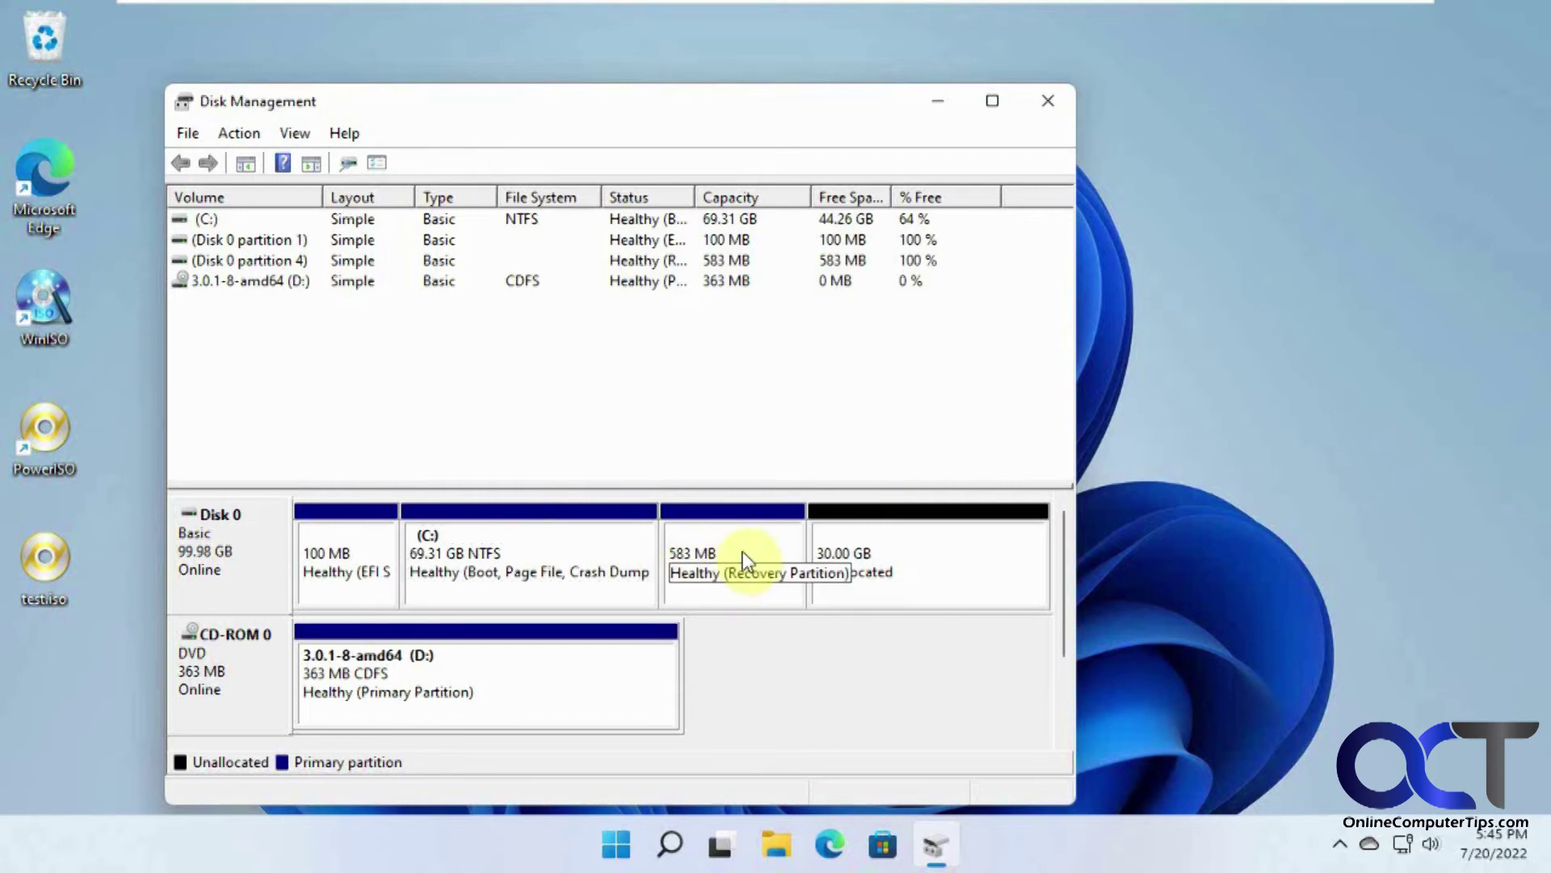
left_click(1048, 101)
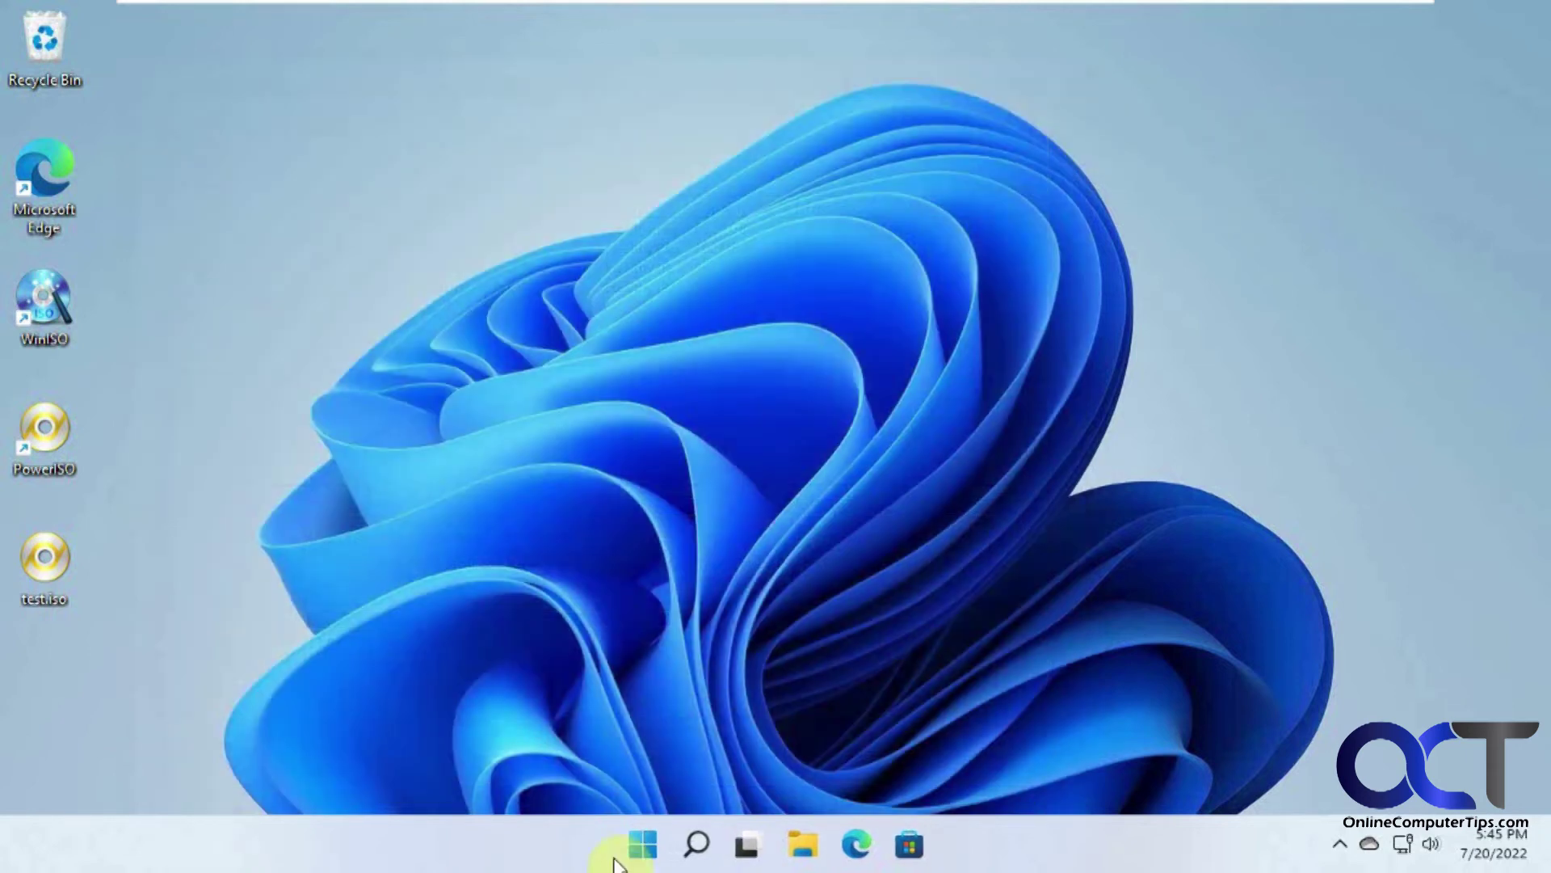
Step: Go to Settings > Storage > Advanced storage settings > Disks & volumes
left_click(643, 855)
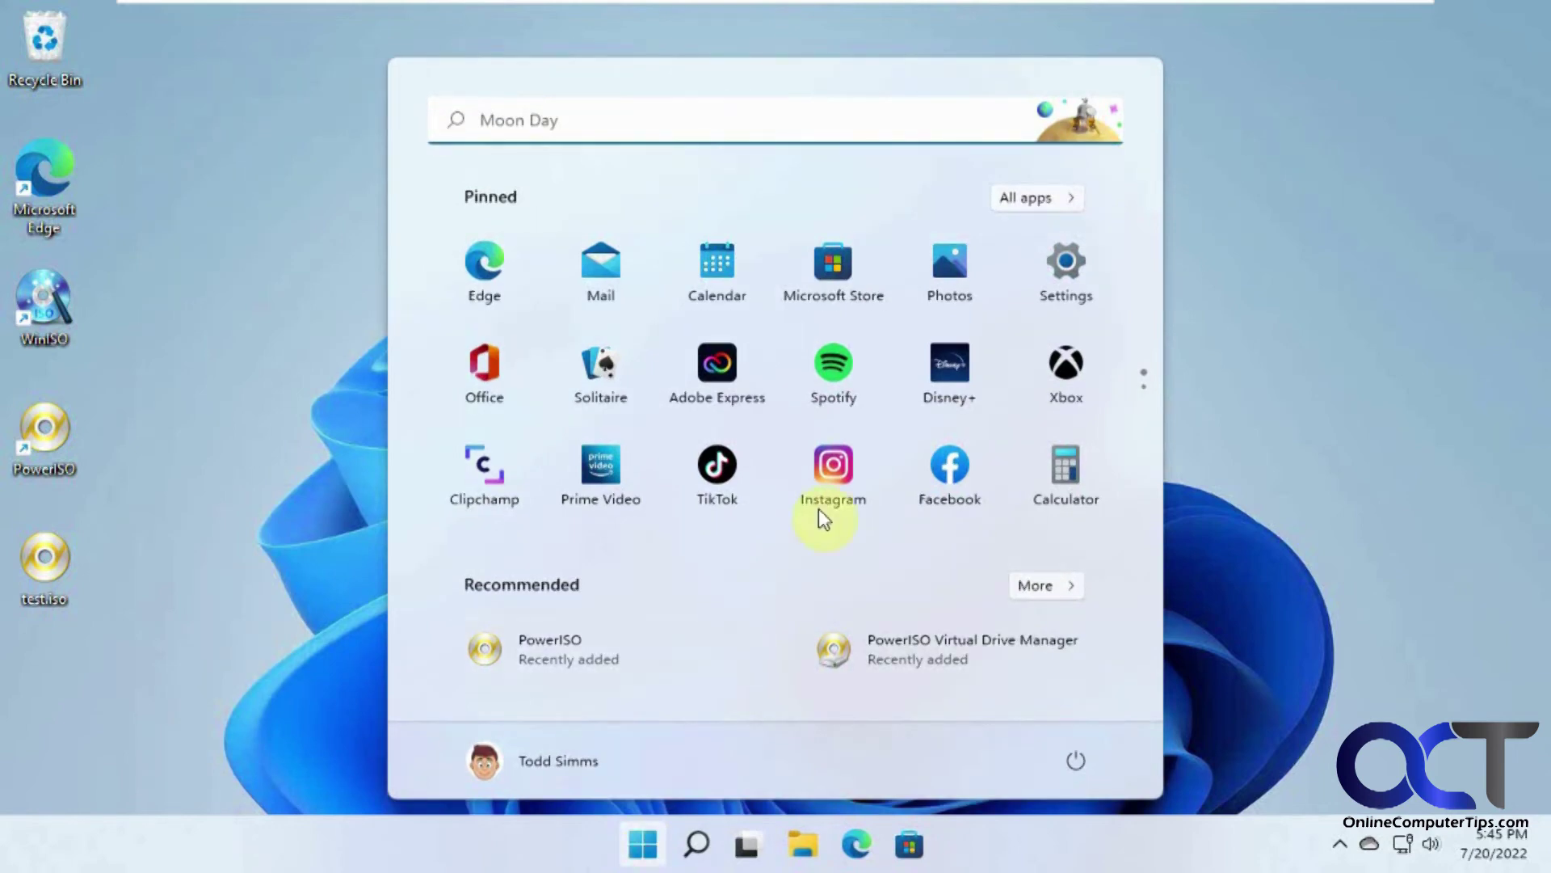
left_click(1060, 280)
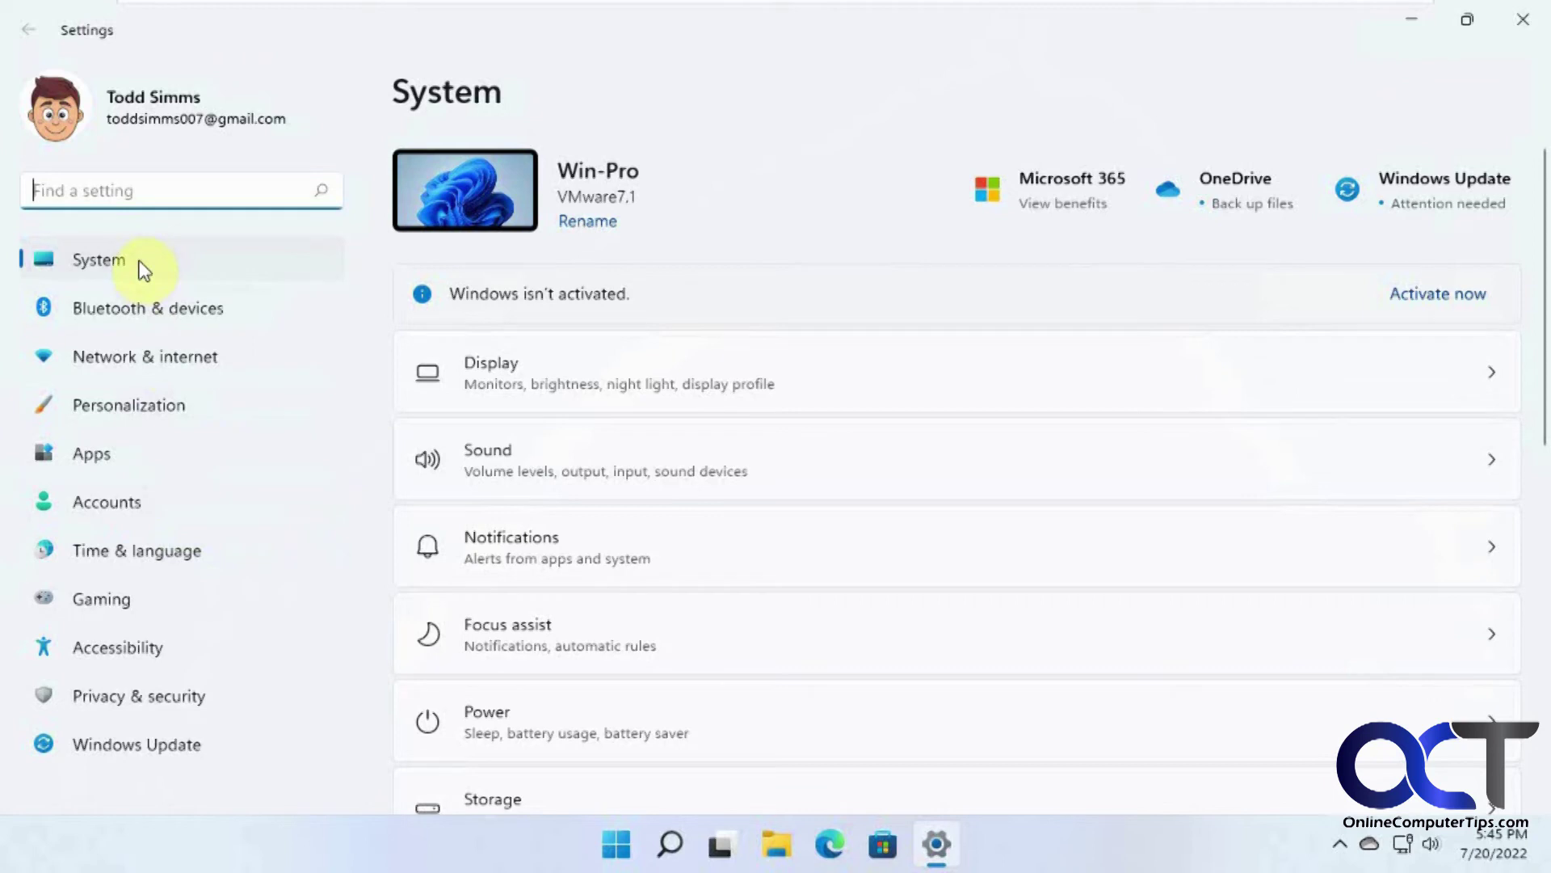
scroll(579, 679, "down", 2)
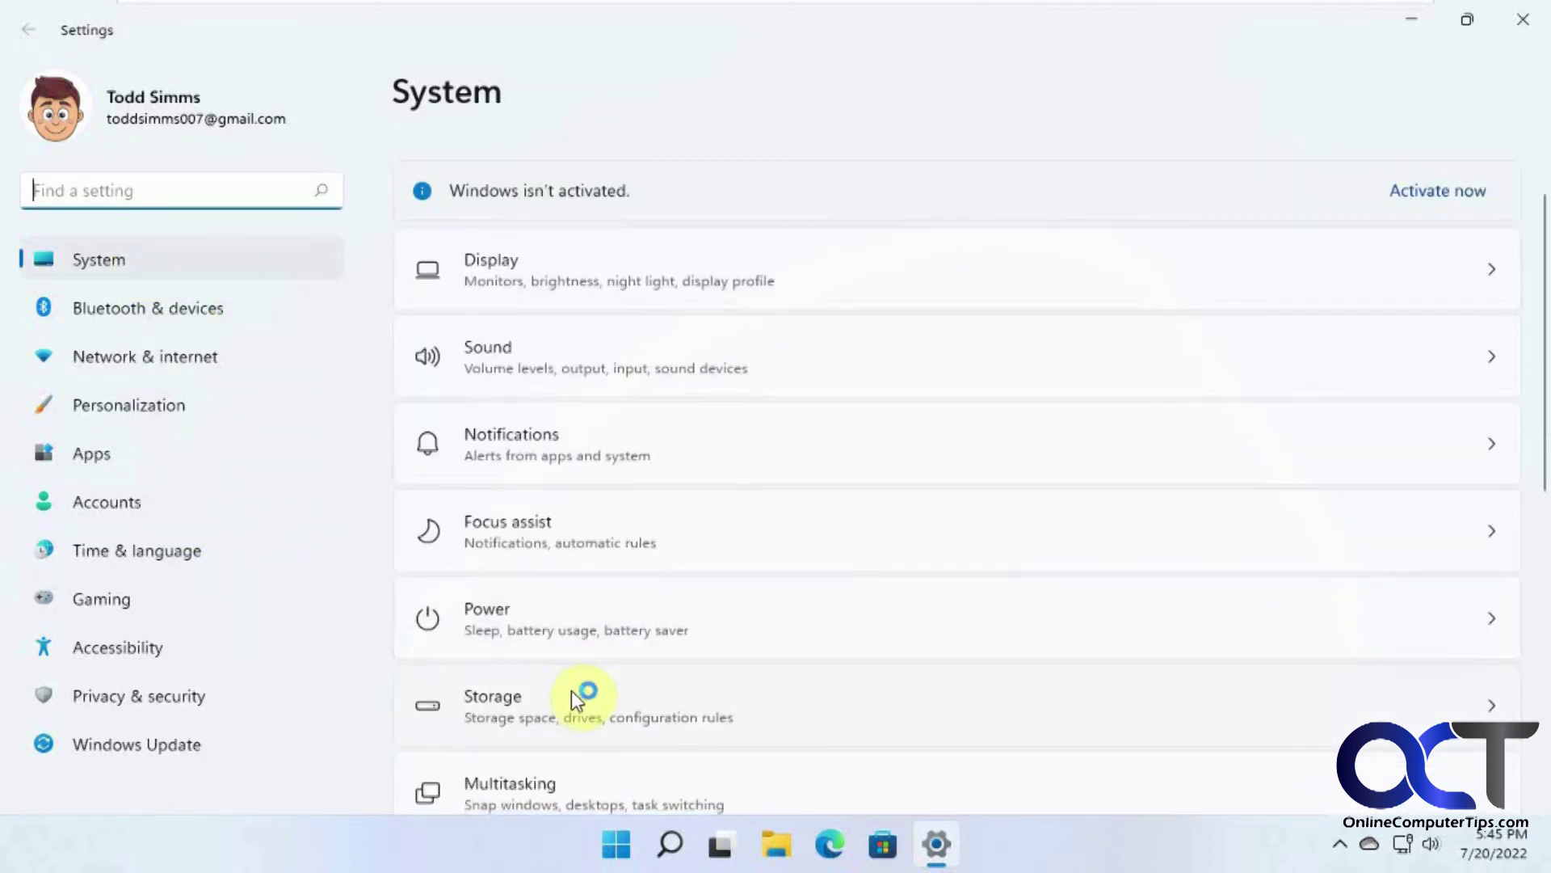
left_click(576, 696)
scroll(576, 693, "down", 3)
left_click(614, 457)
left_click(602, 719)
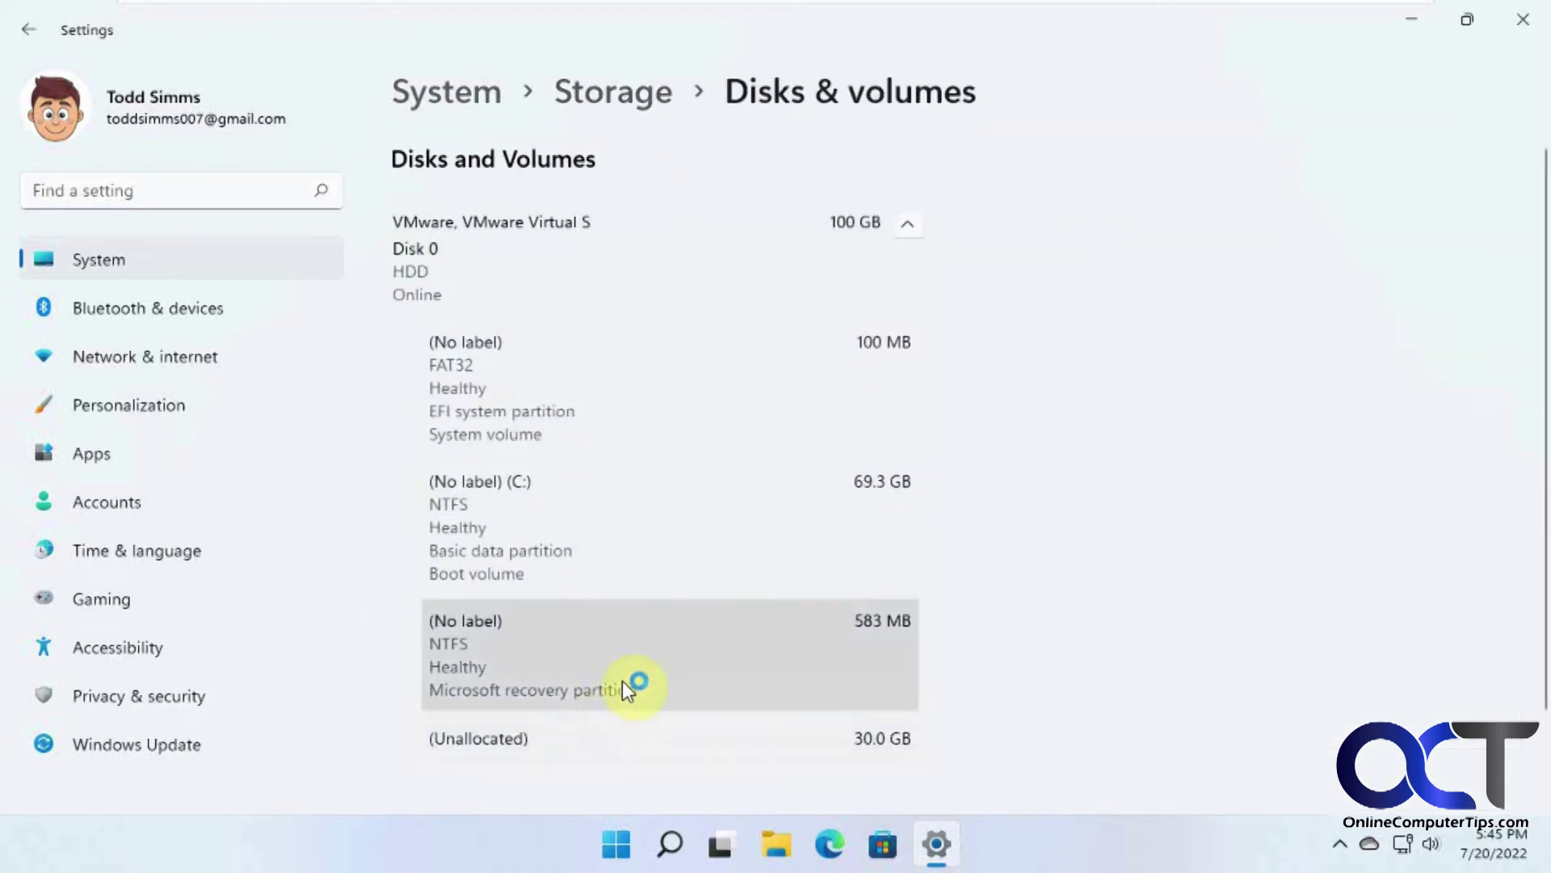
Step: Check C:'s Change size limit, which equals its current 70,978 MB, and cancel
left_click(730, 511)
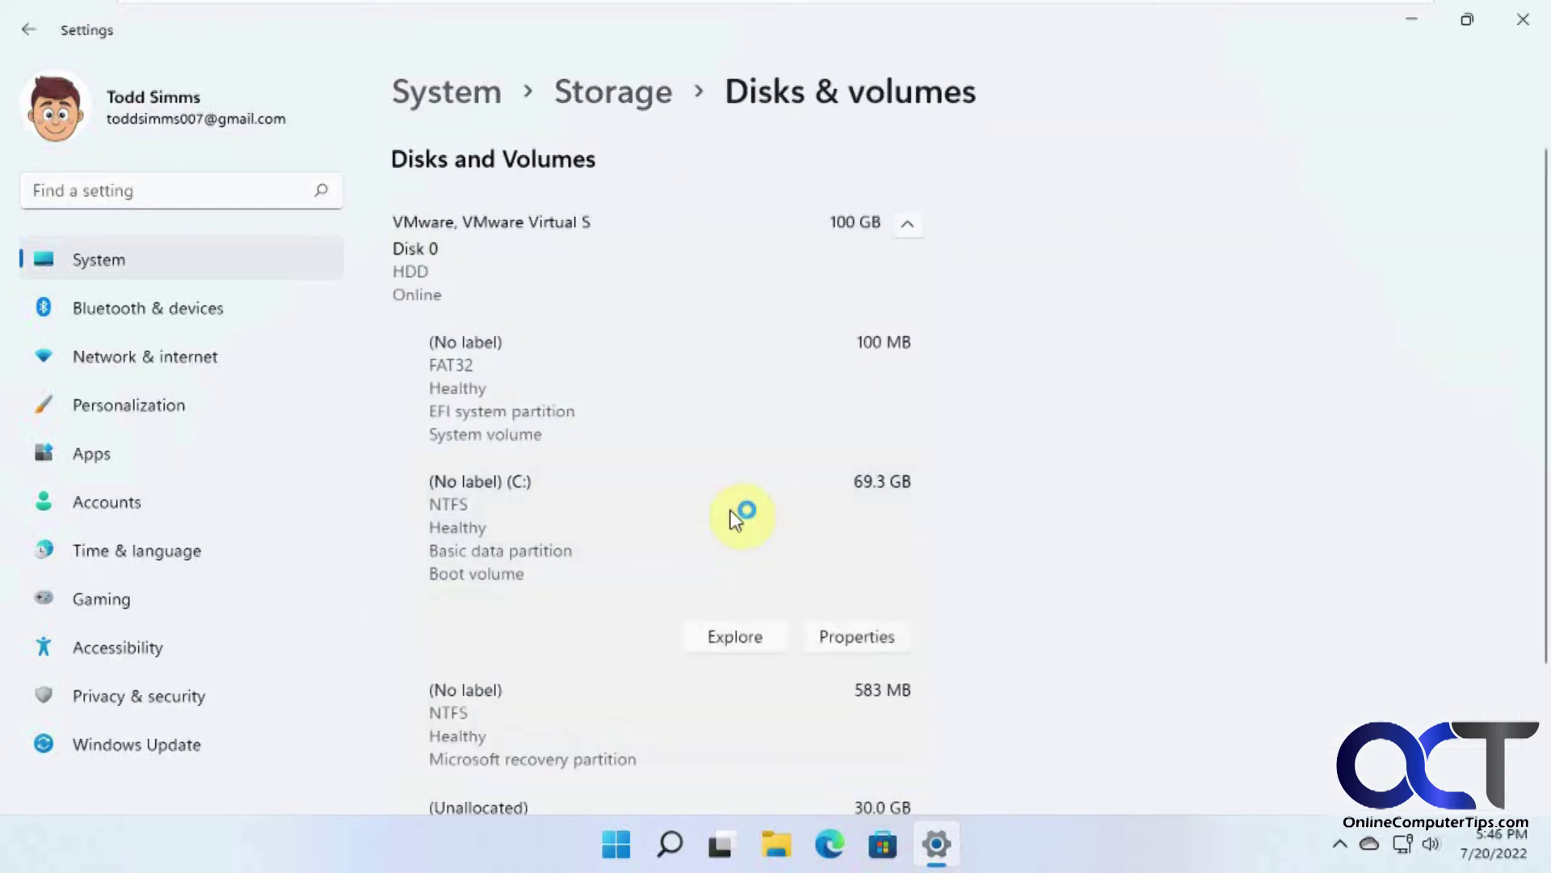
left_click(878, 639)
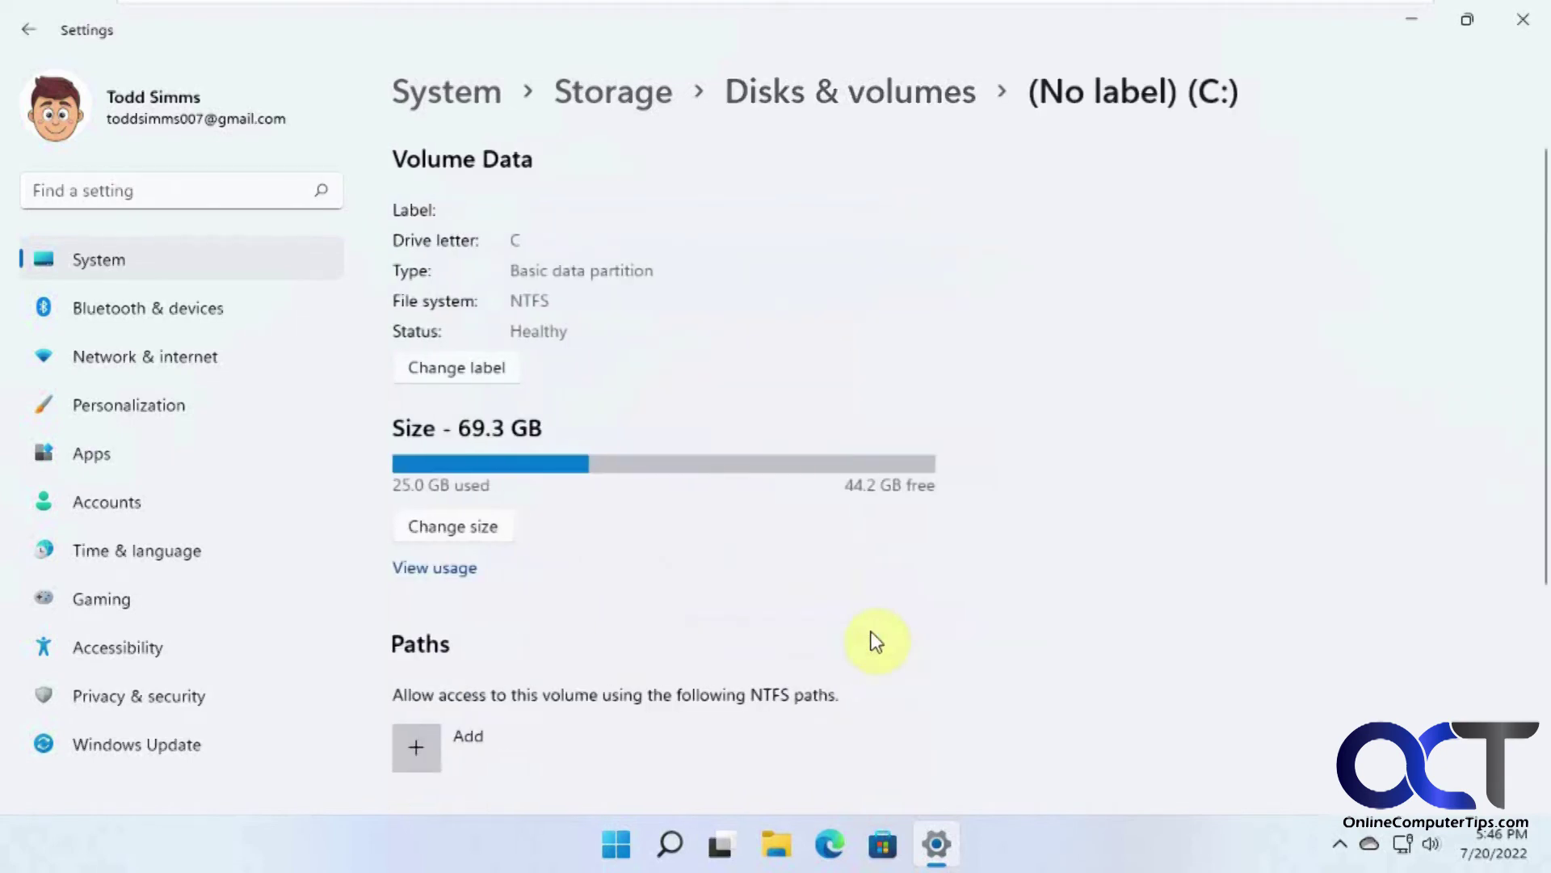
left_click(476, 527)
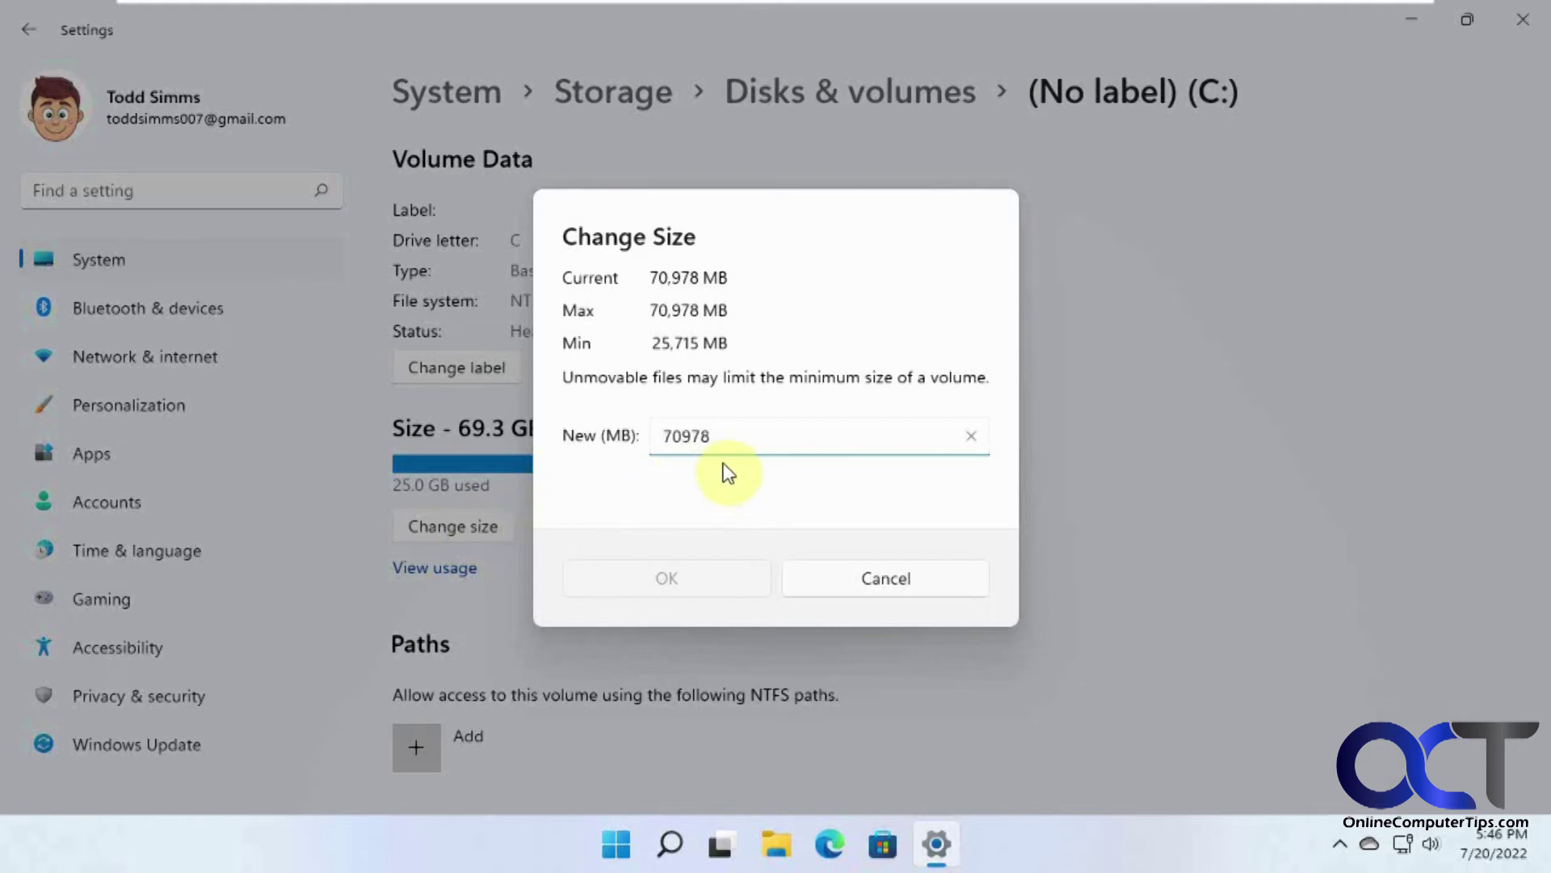
left_click(873, 575)
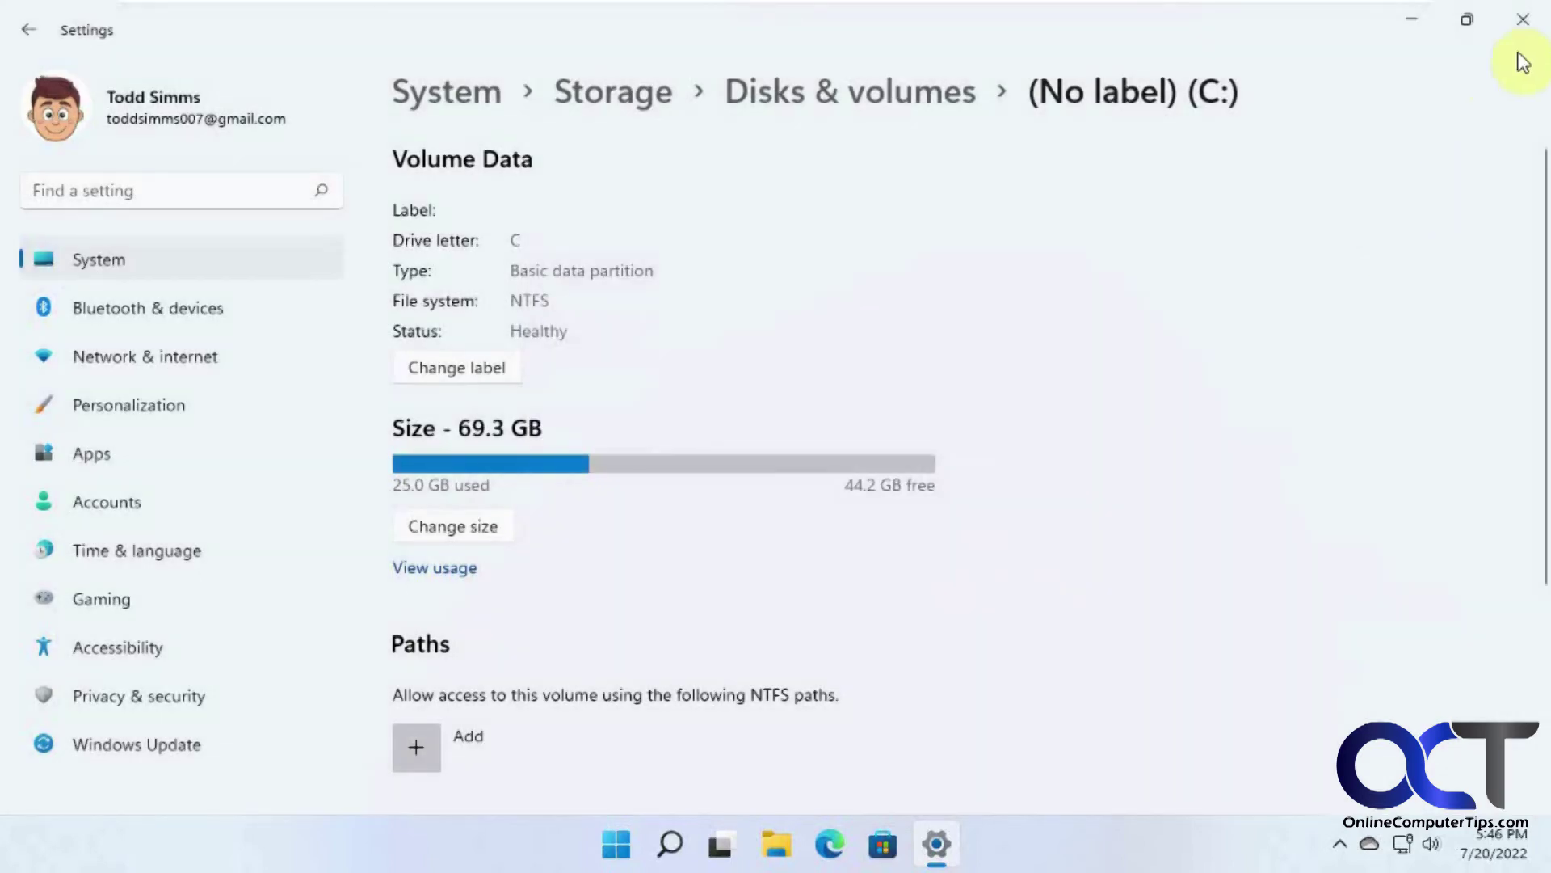
Step: Search Google in Edge for 'niubi partition editor'
left_click(1523, 18)
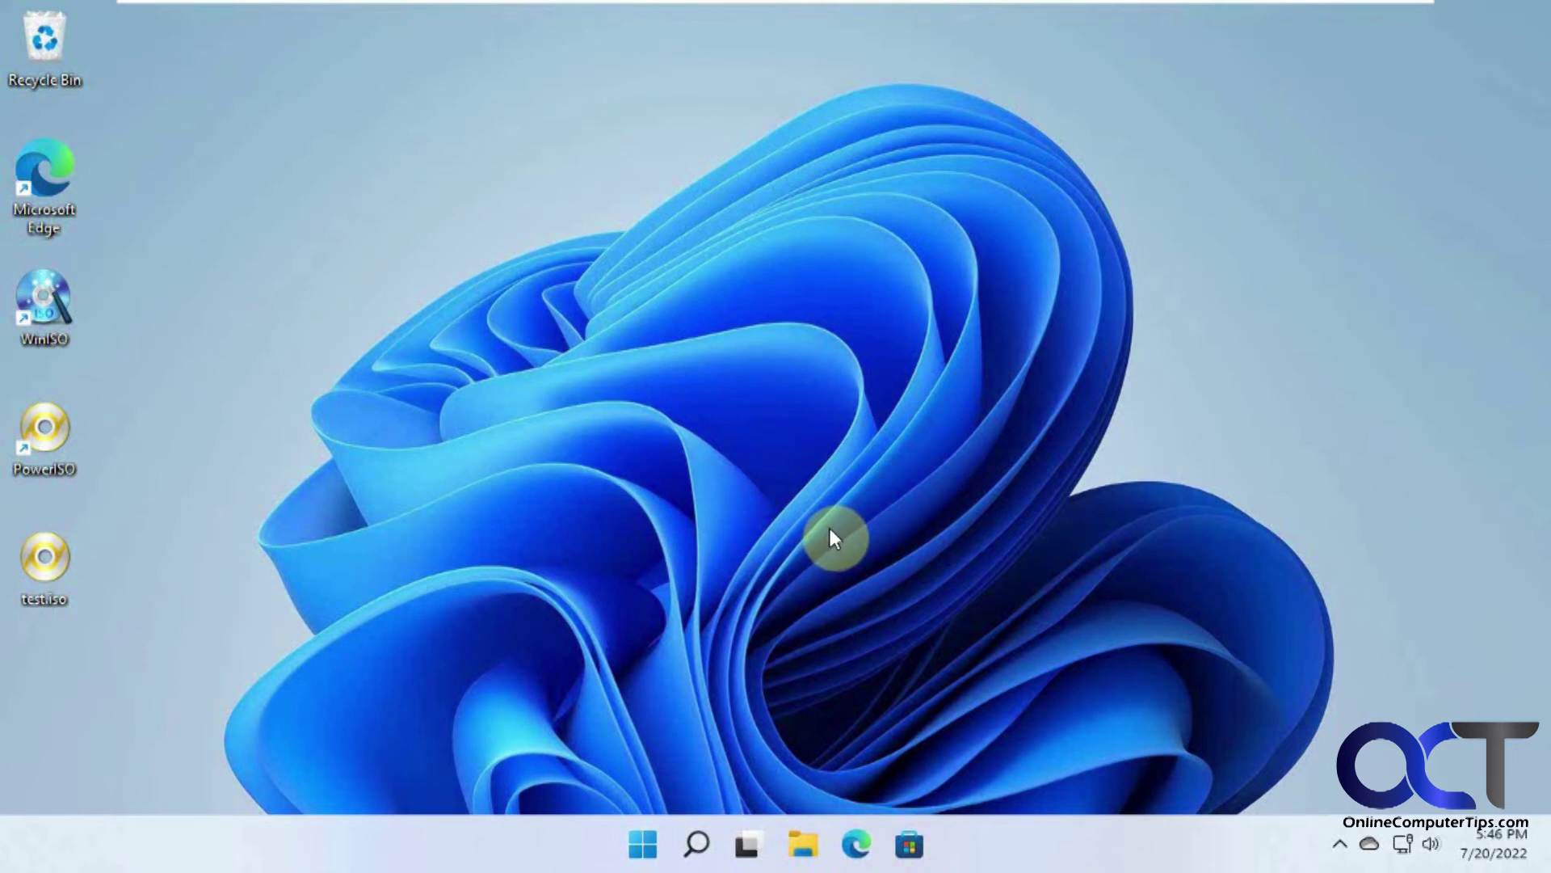
left_click(856, 846)
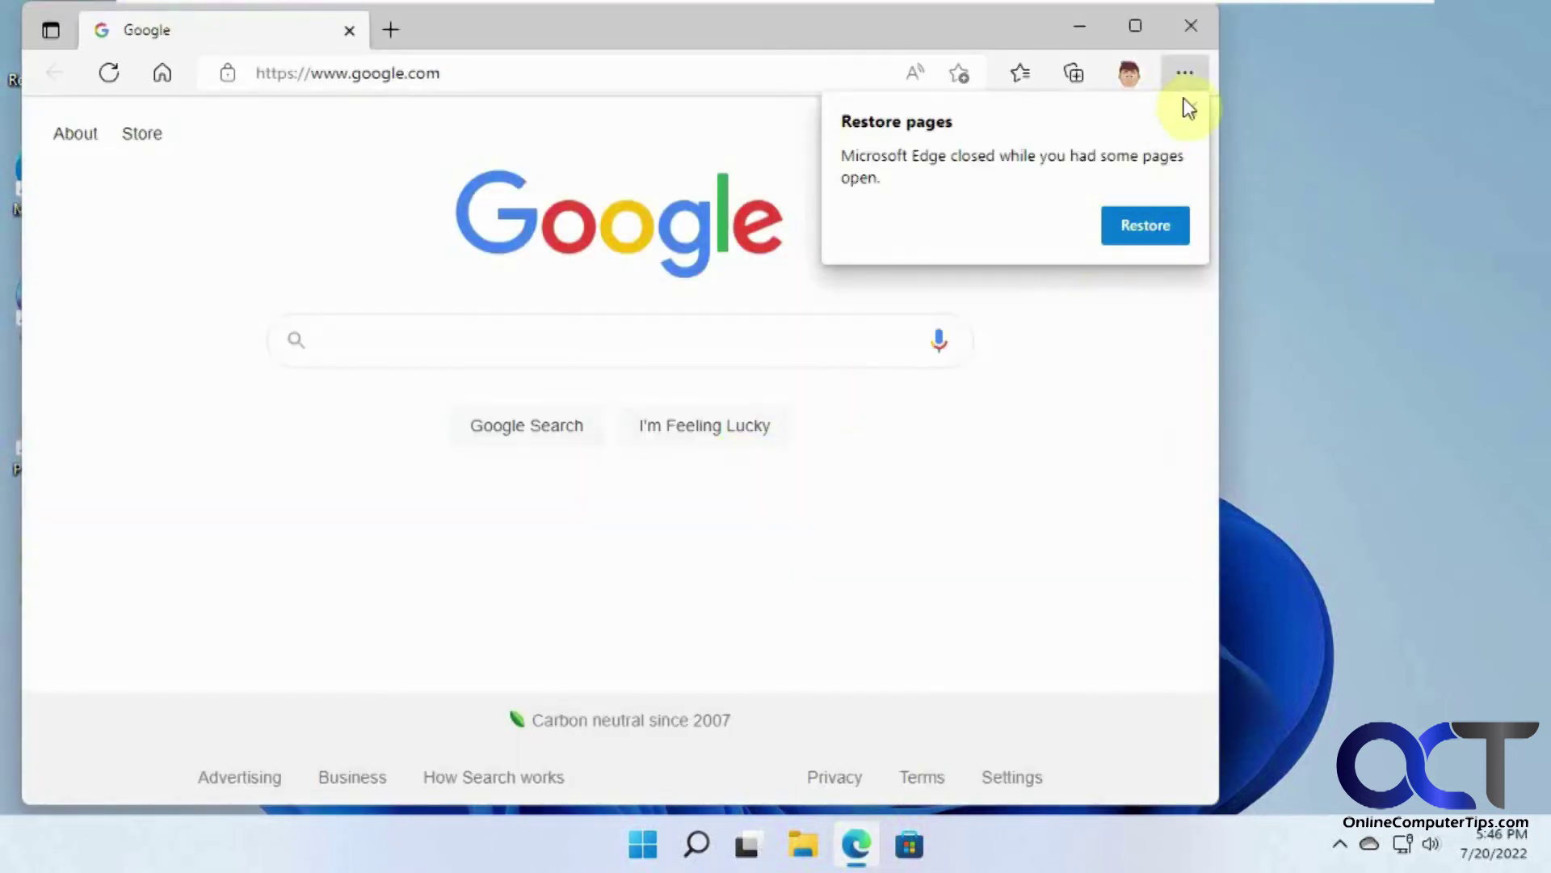
left_click(1184, 111)
left_click(651, 341)
type("ni")
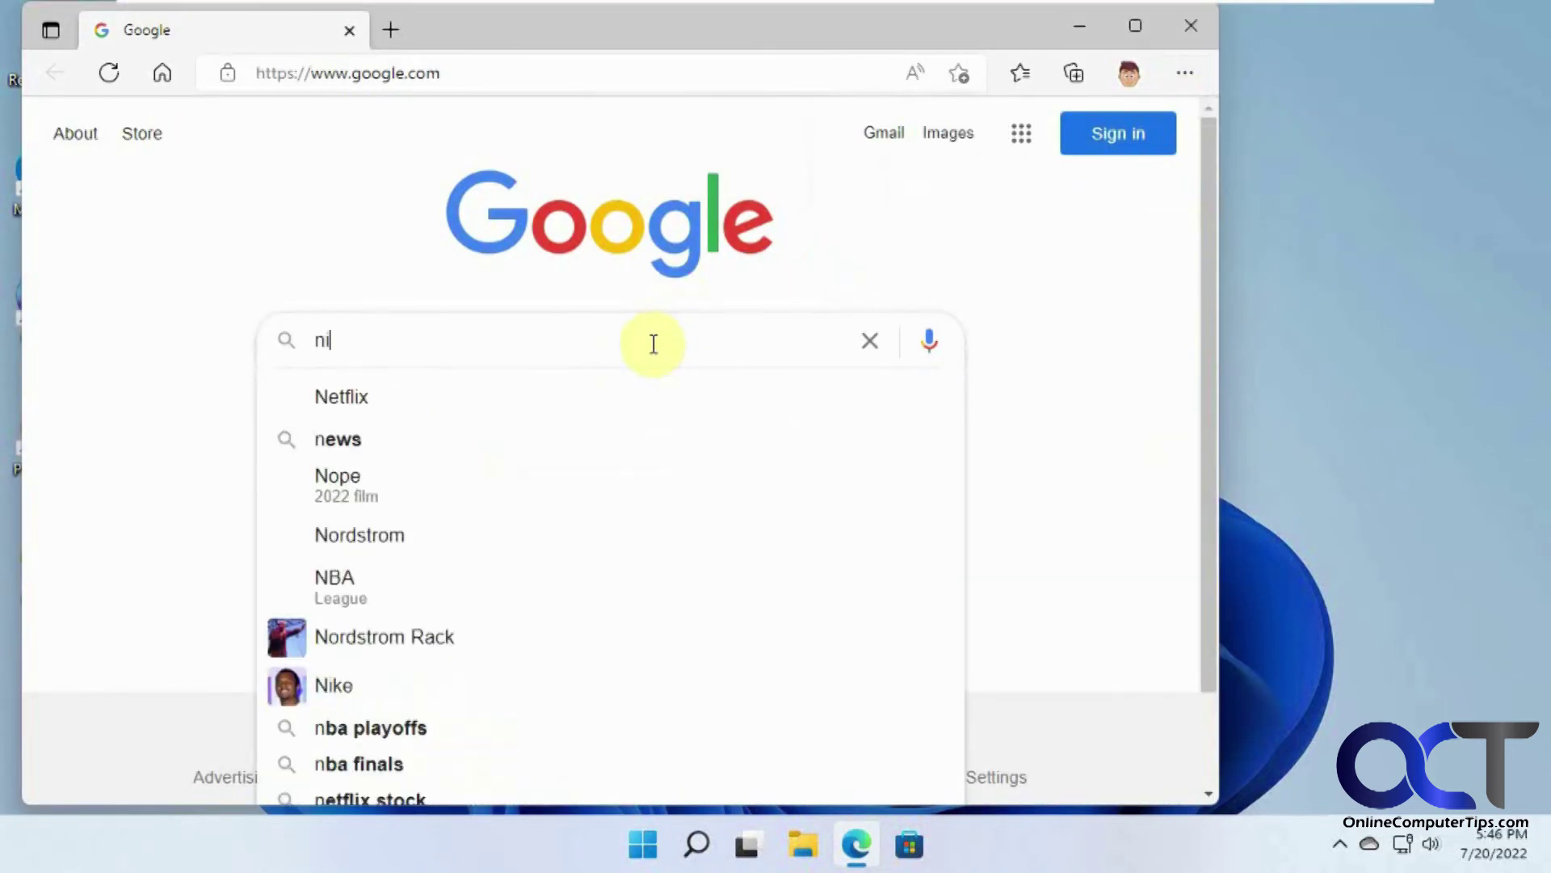
type("ubi par")
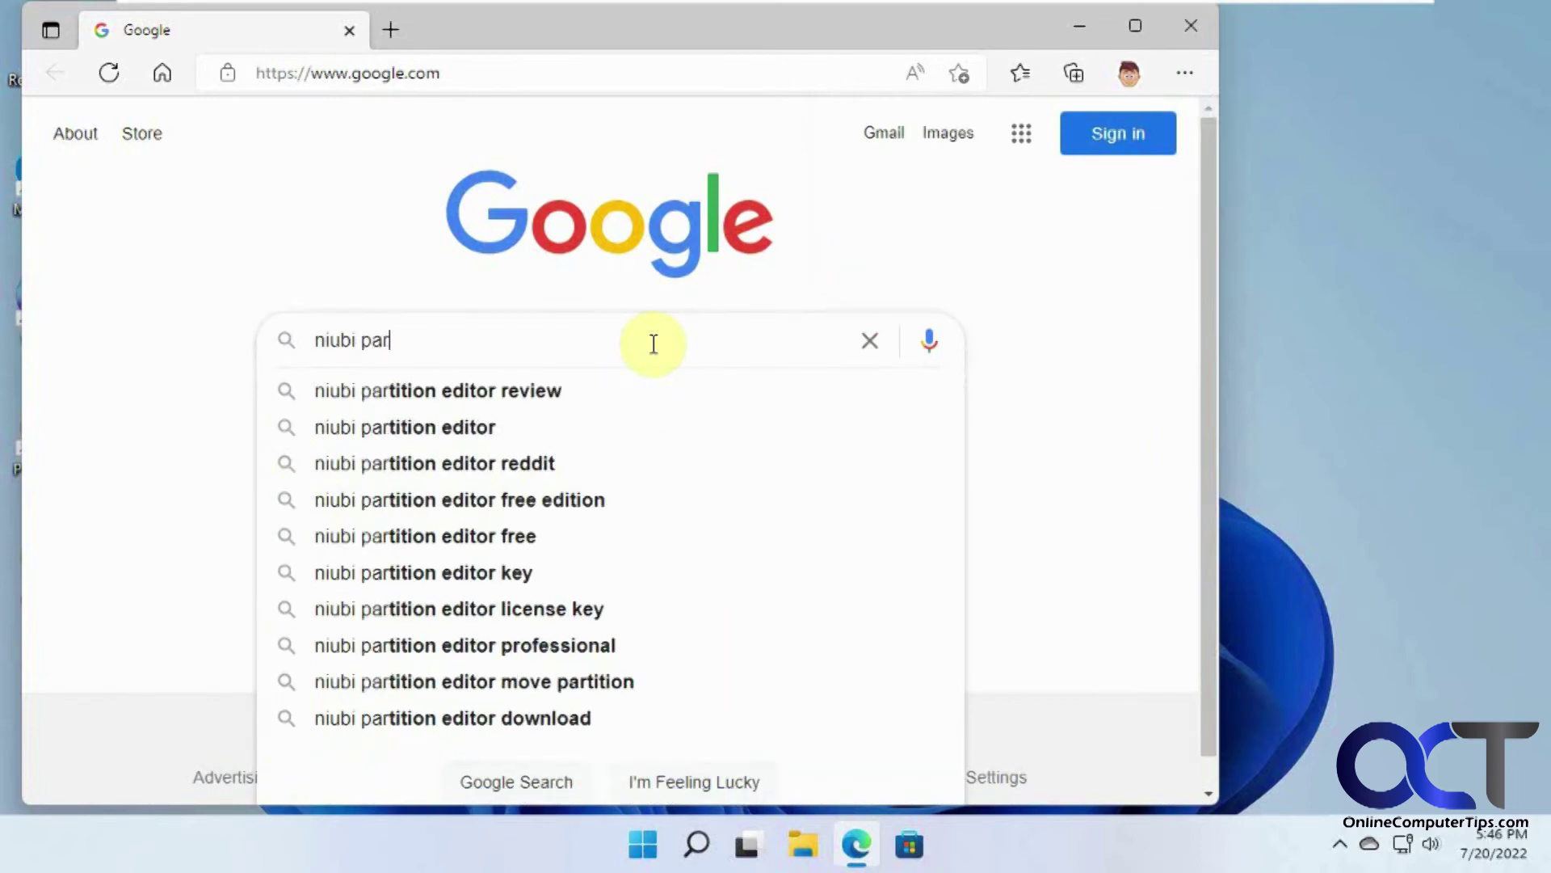
left_click(564, 429)
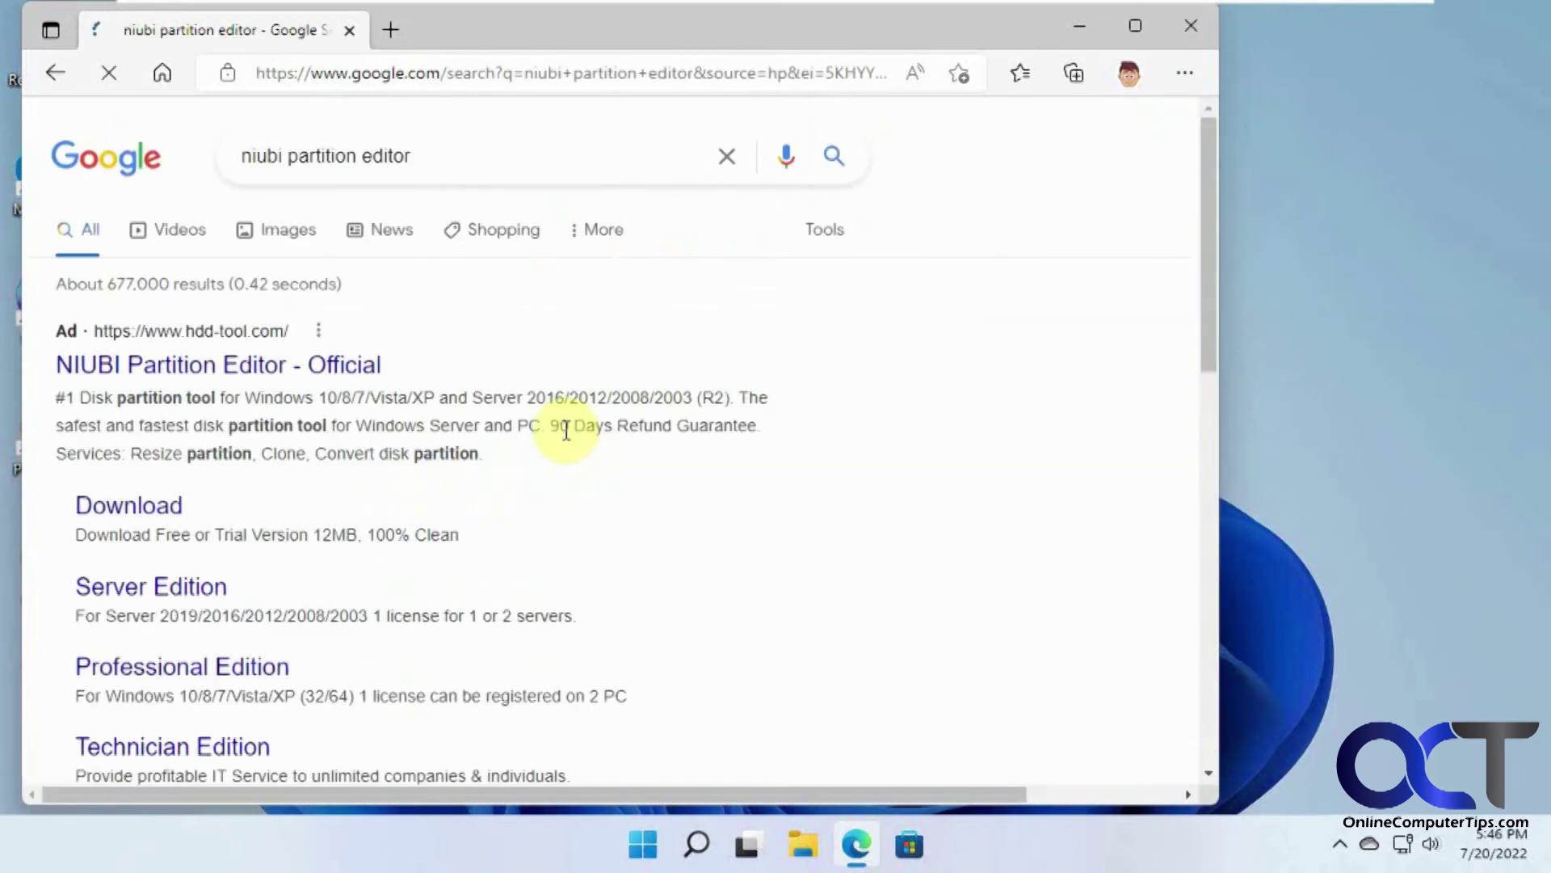
Step: Download the Free Edition NPE_free.zip and copy NPE_free.exe onto the desktop
left_click(155, 510)
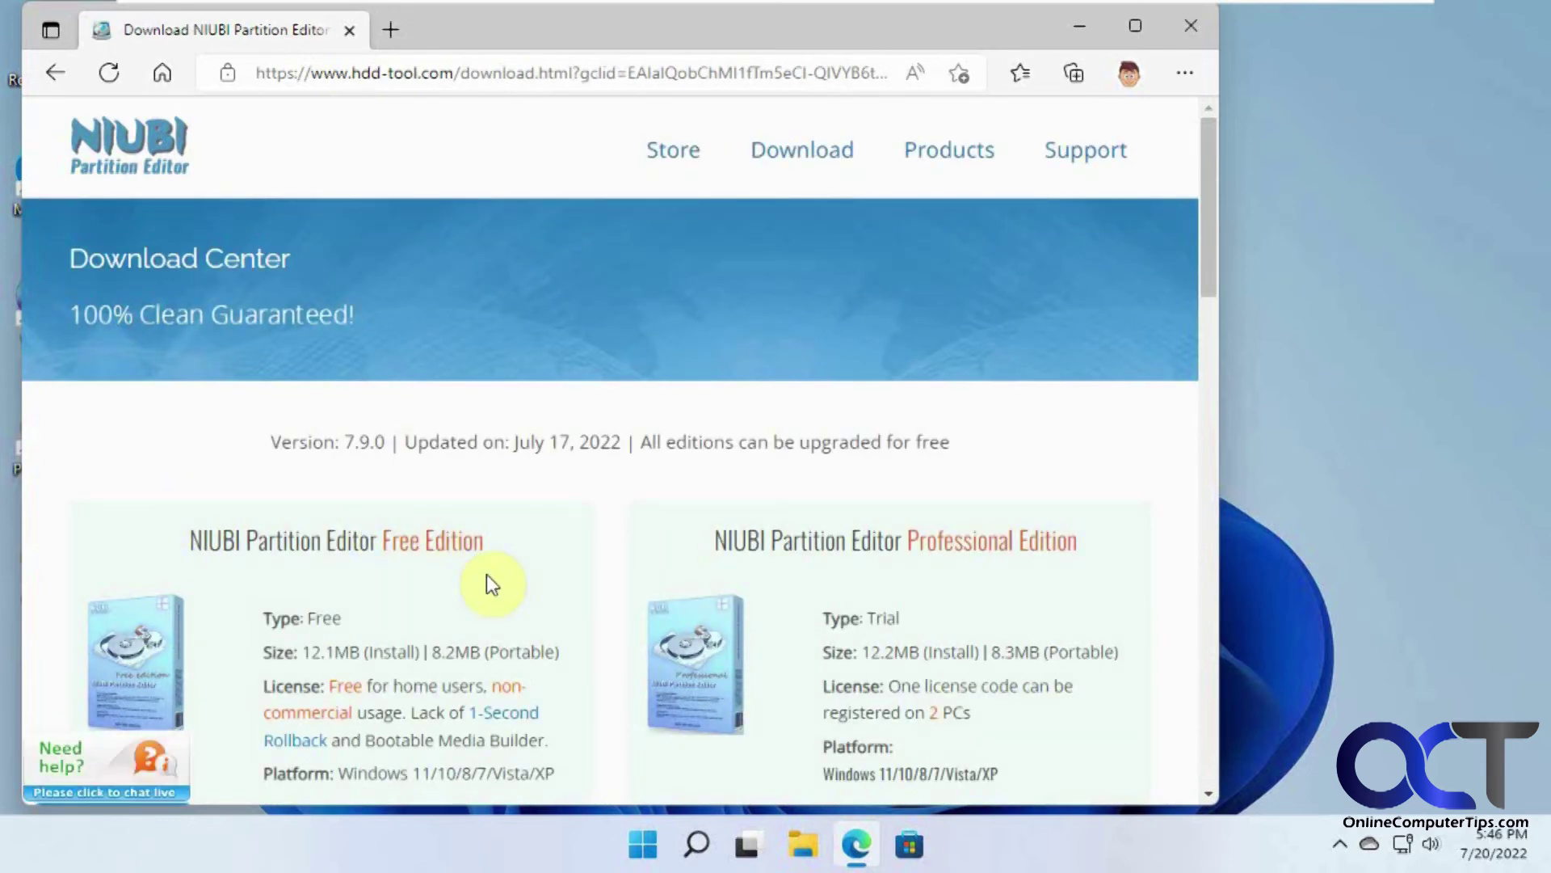
scroll(487, 576, "down", 1)
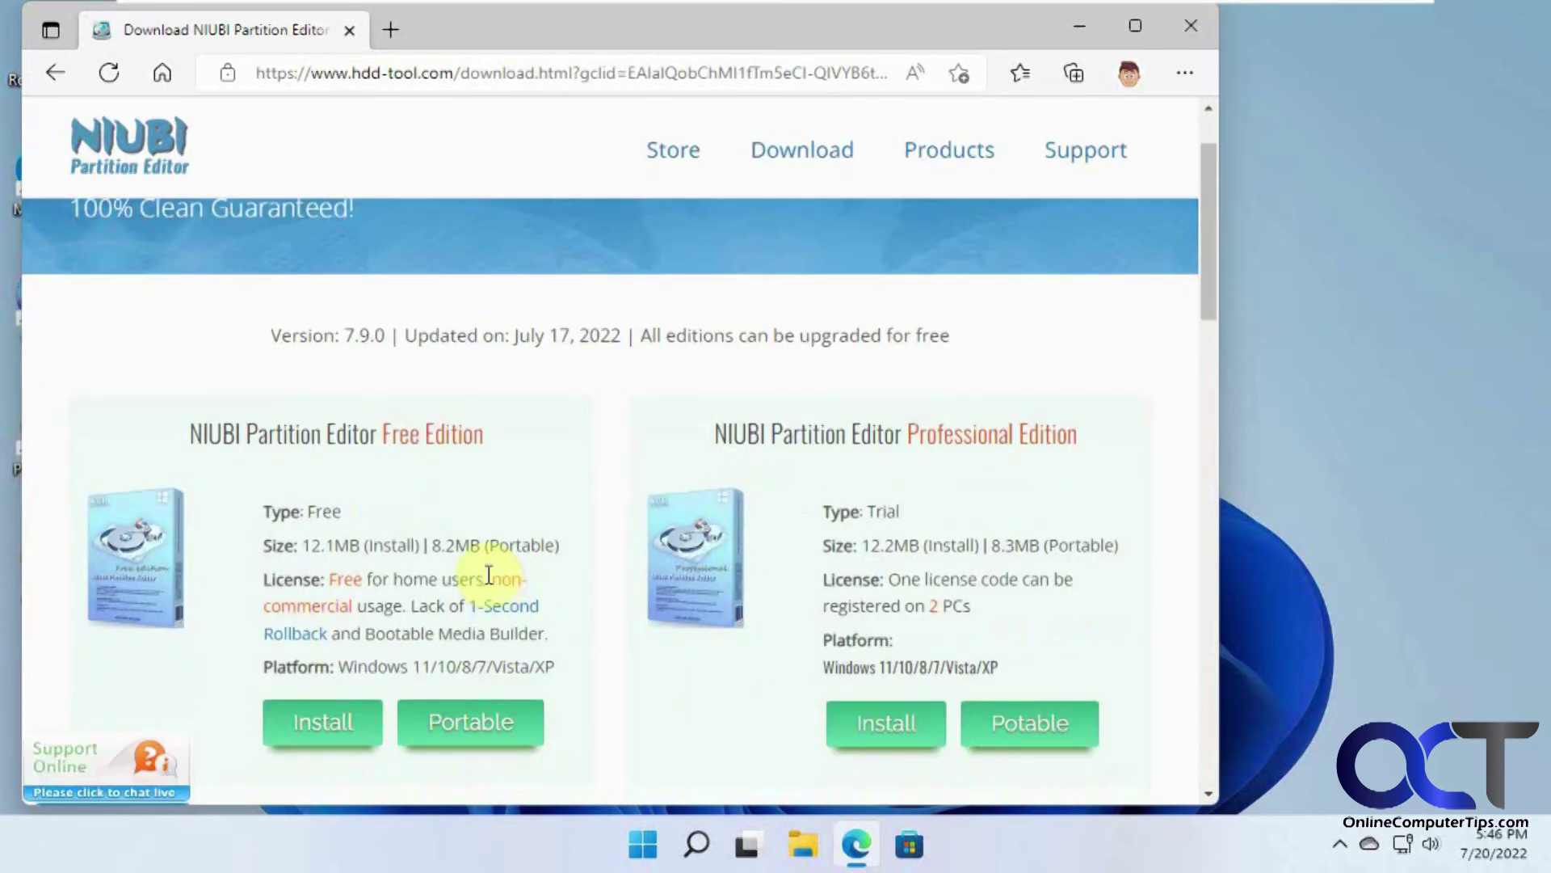
left_click(356, 722)
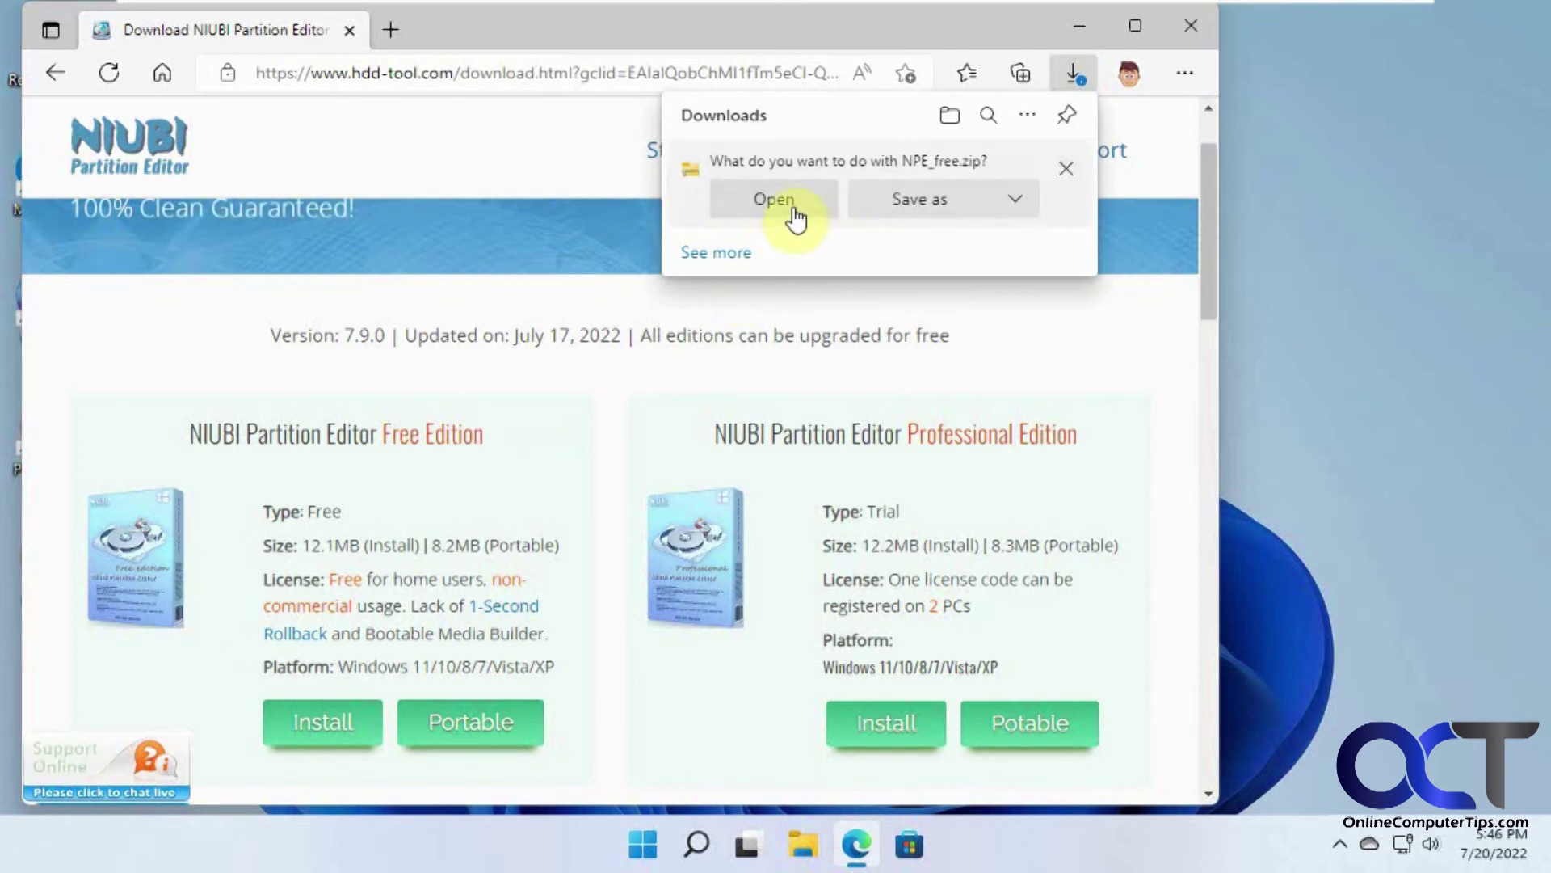
left_click(794, 212)
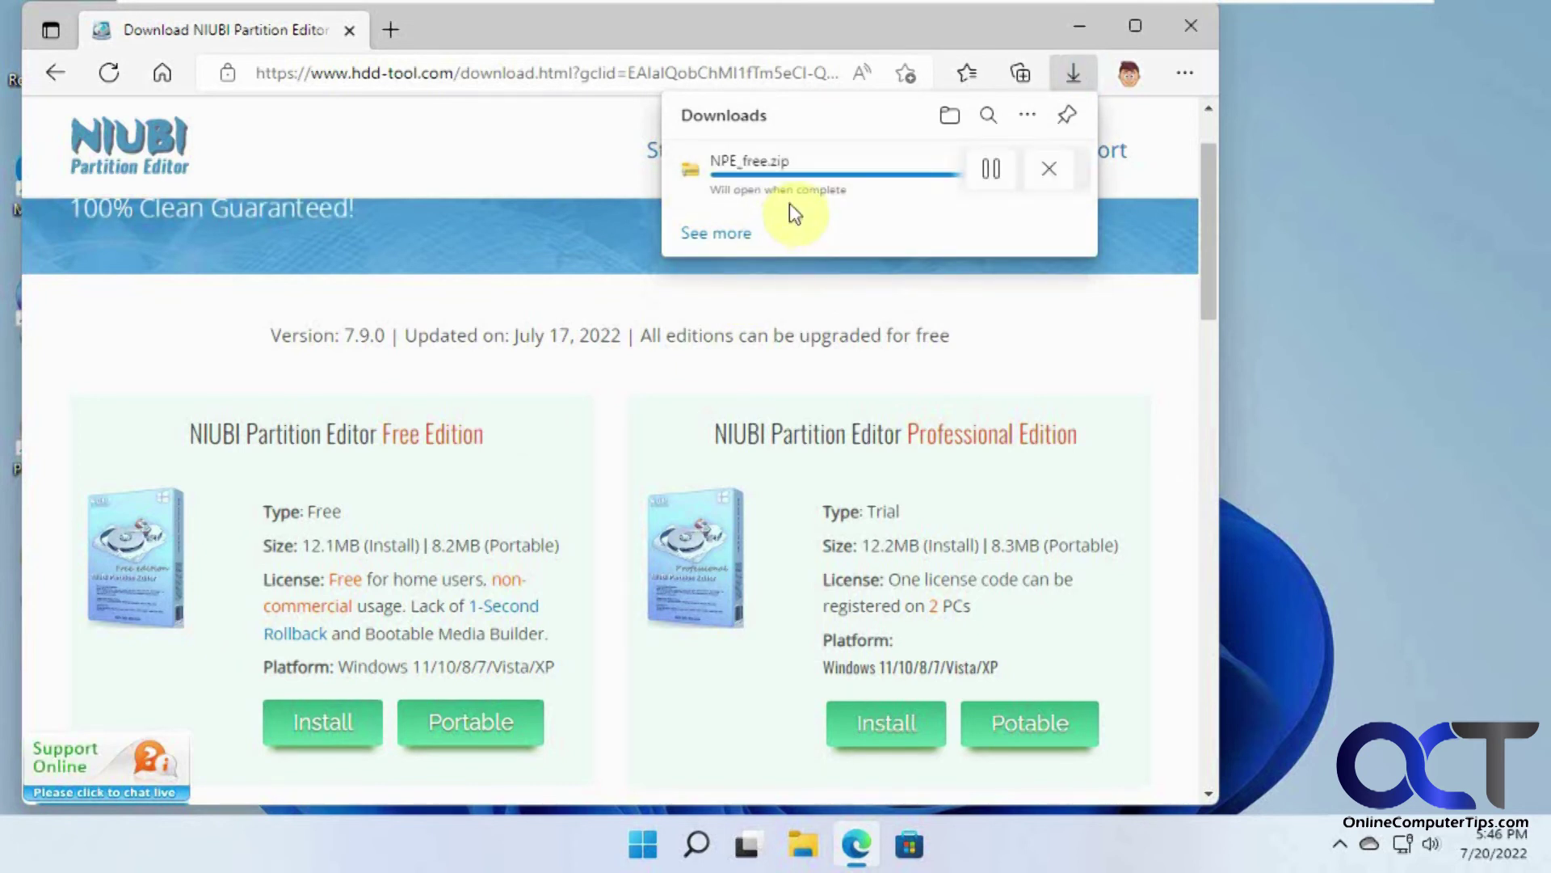
left_click_drag(575, 288, 1365, 374)
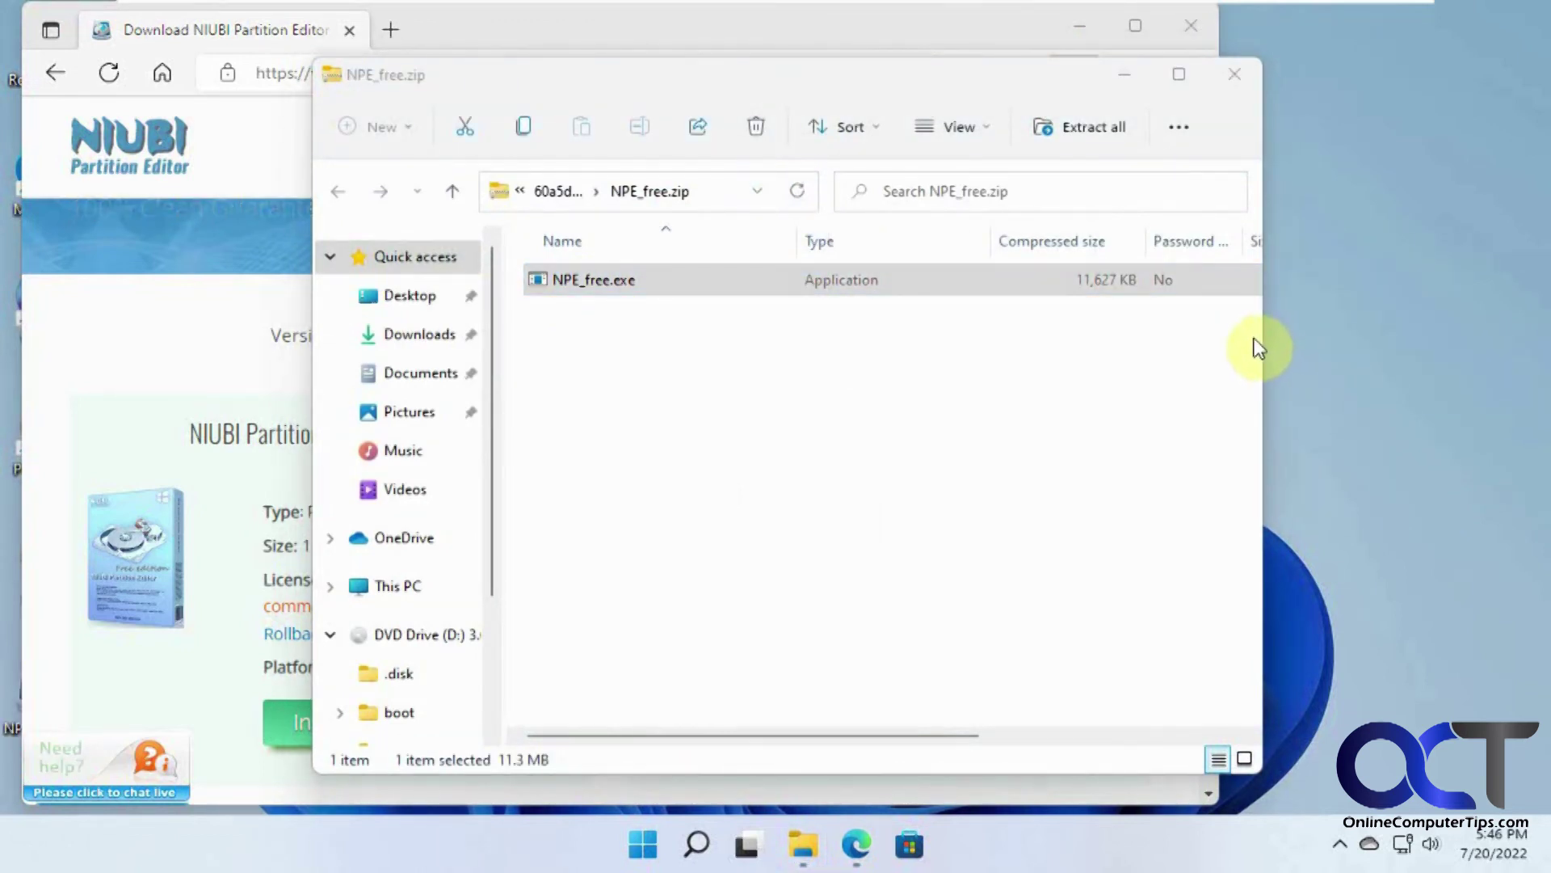
Step: Install NIUBI Partition Editor from NPE_free.exe, skipping the online manual at the end
left_click(1124, 74)
left_click(1079, 27)
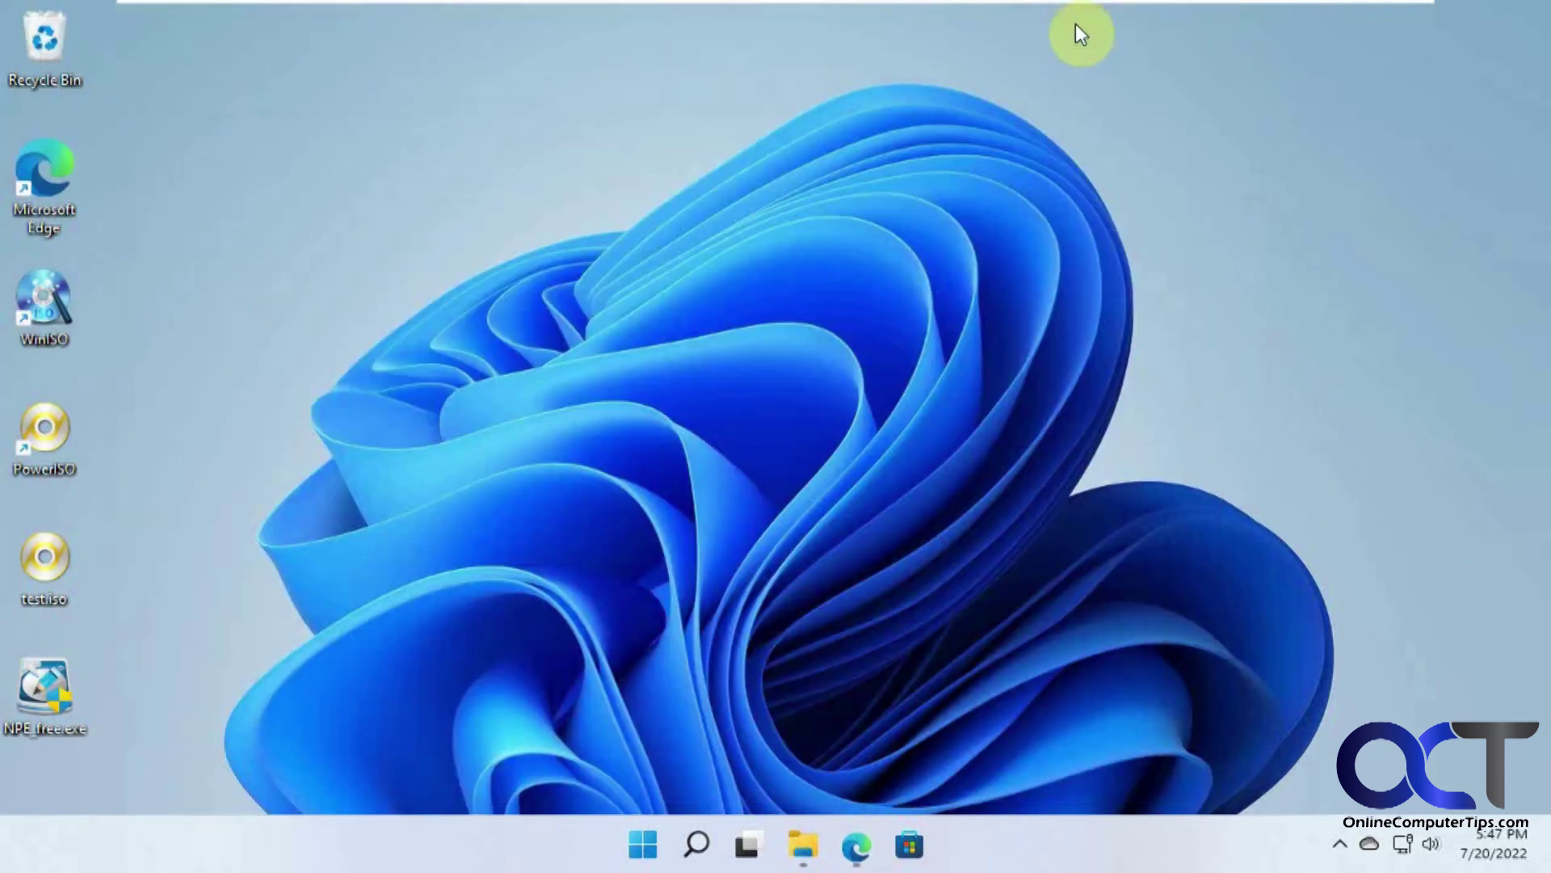
double_click(36, 695)
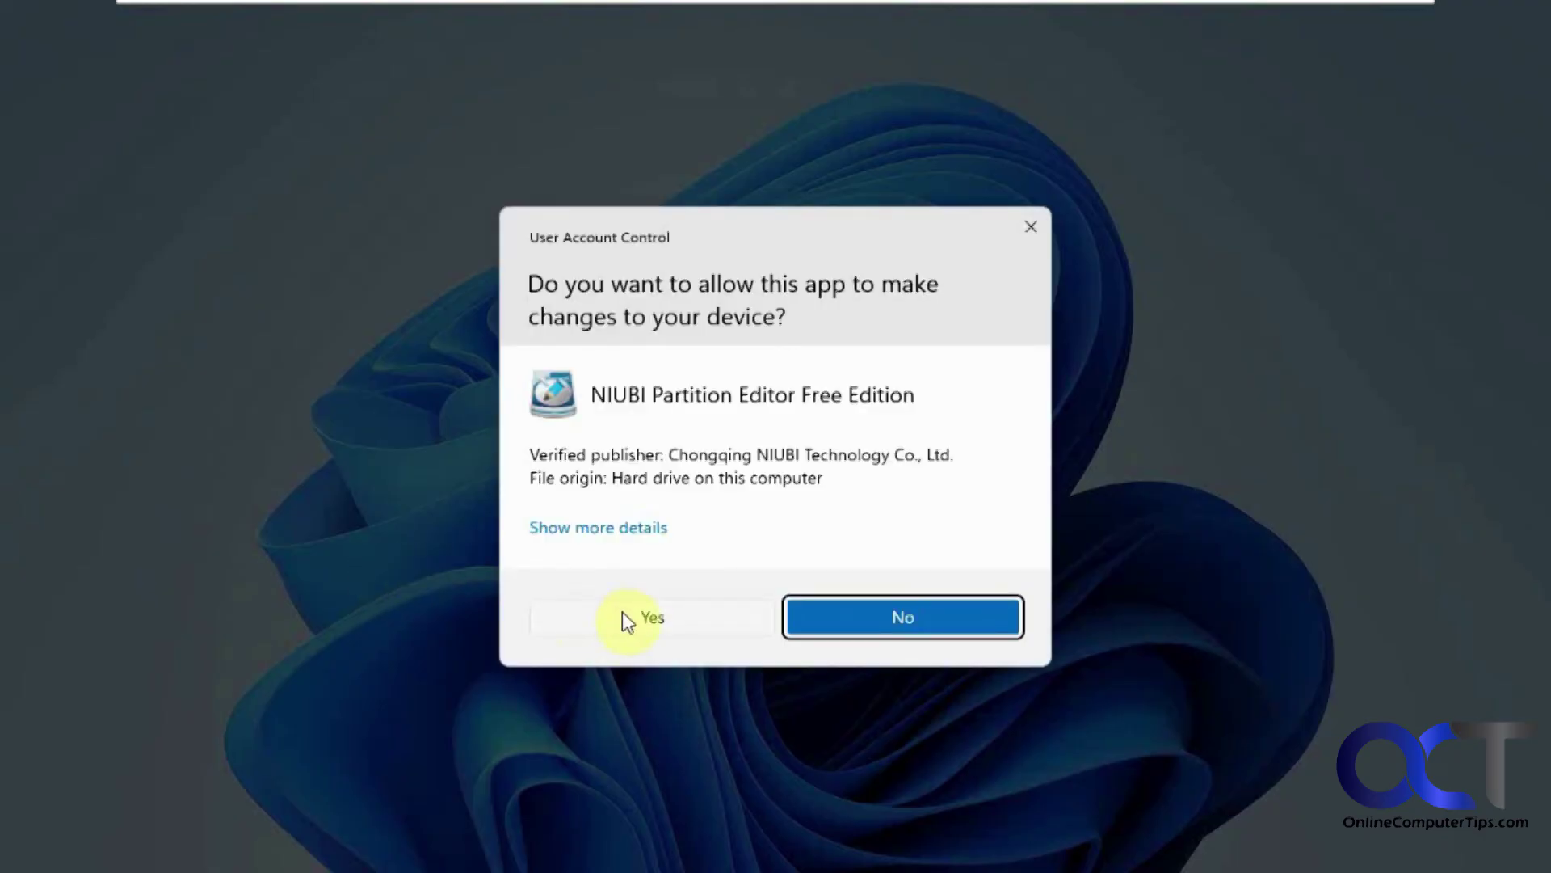
left_click(631, 617)
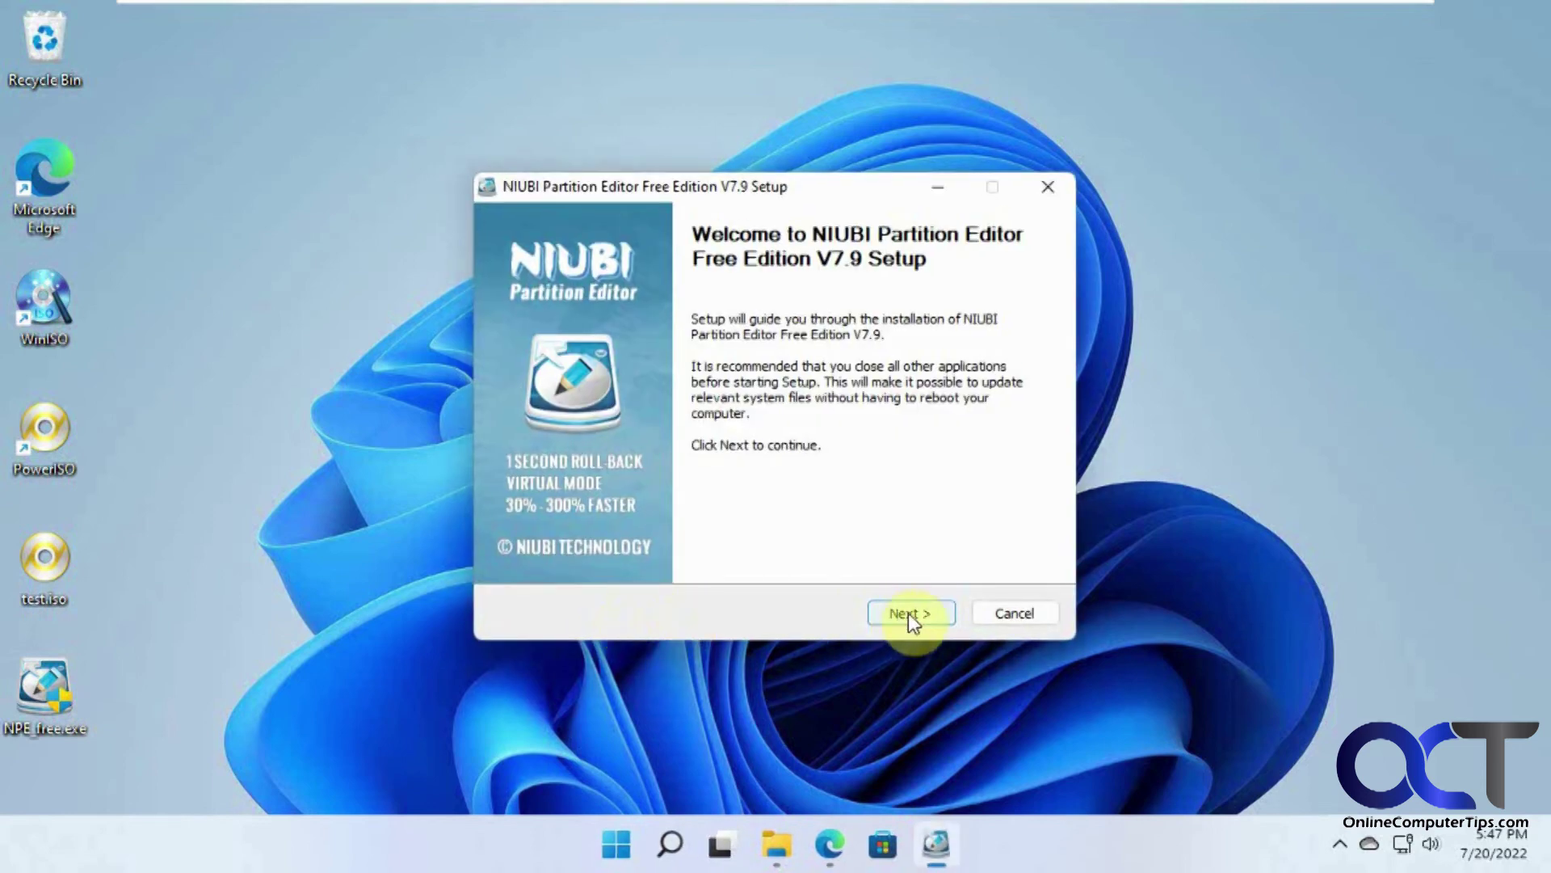
left_click(908, 613)
left_click(908, 614)
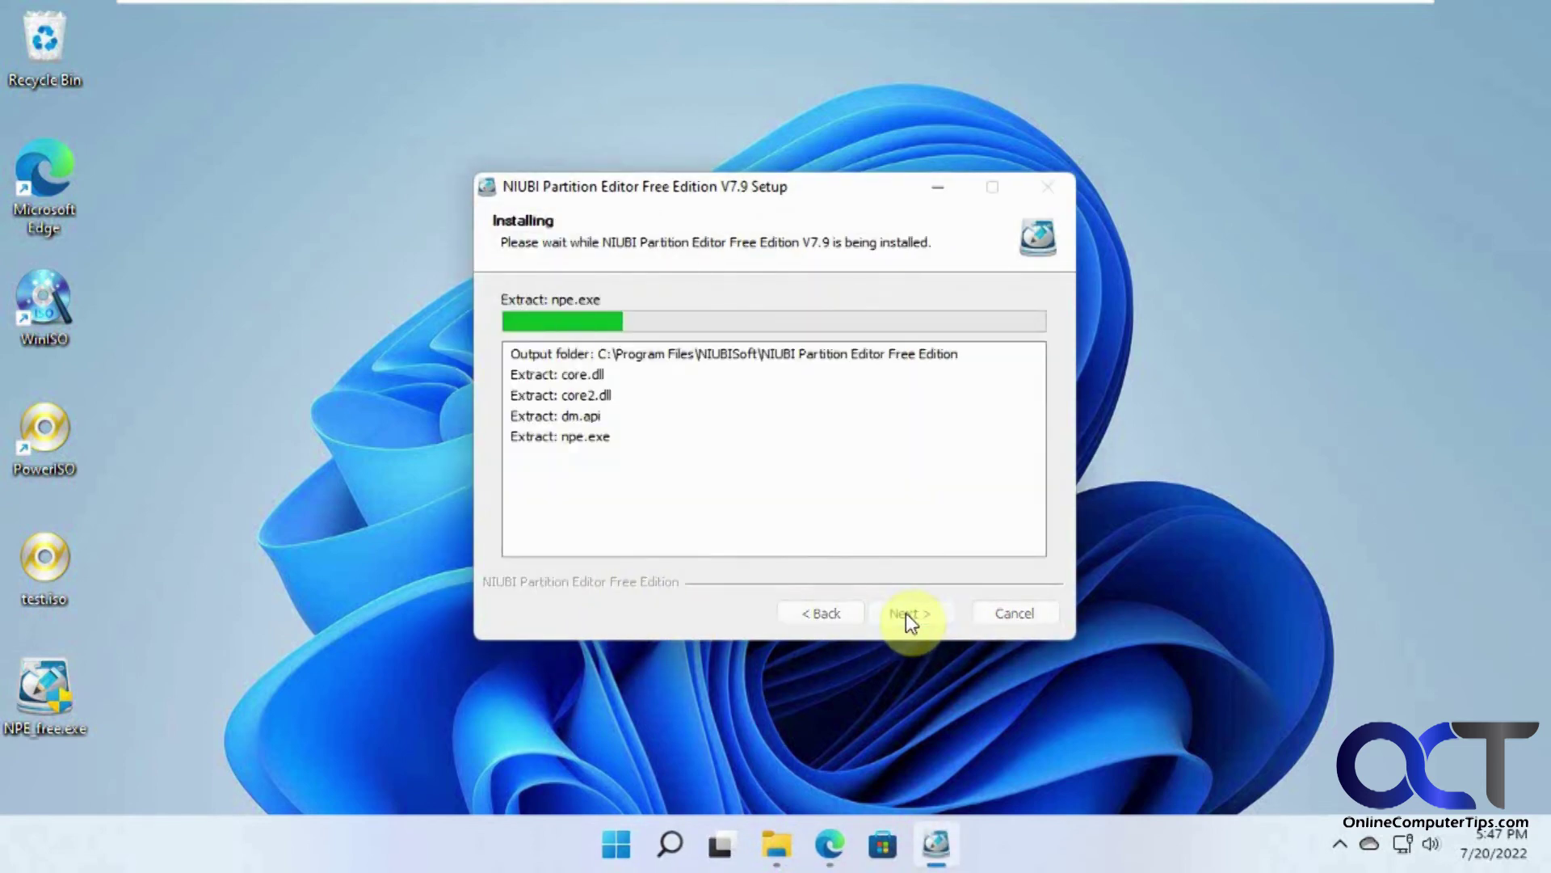
left_click(792, 426)
left_click(909, 613)
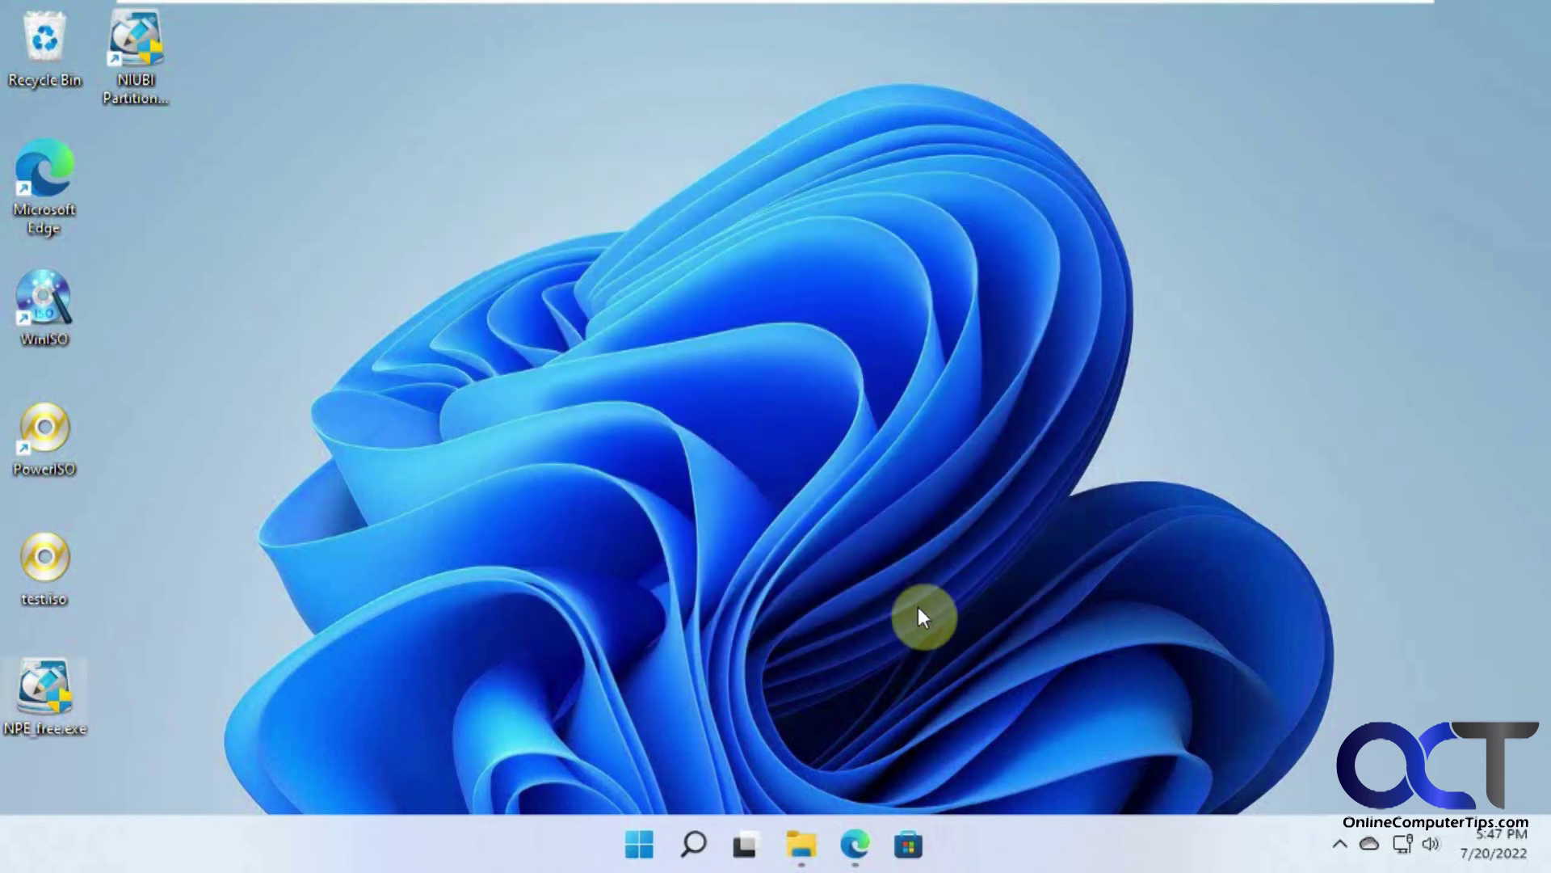
right_click(802, 848)
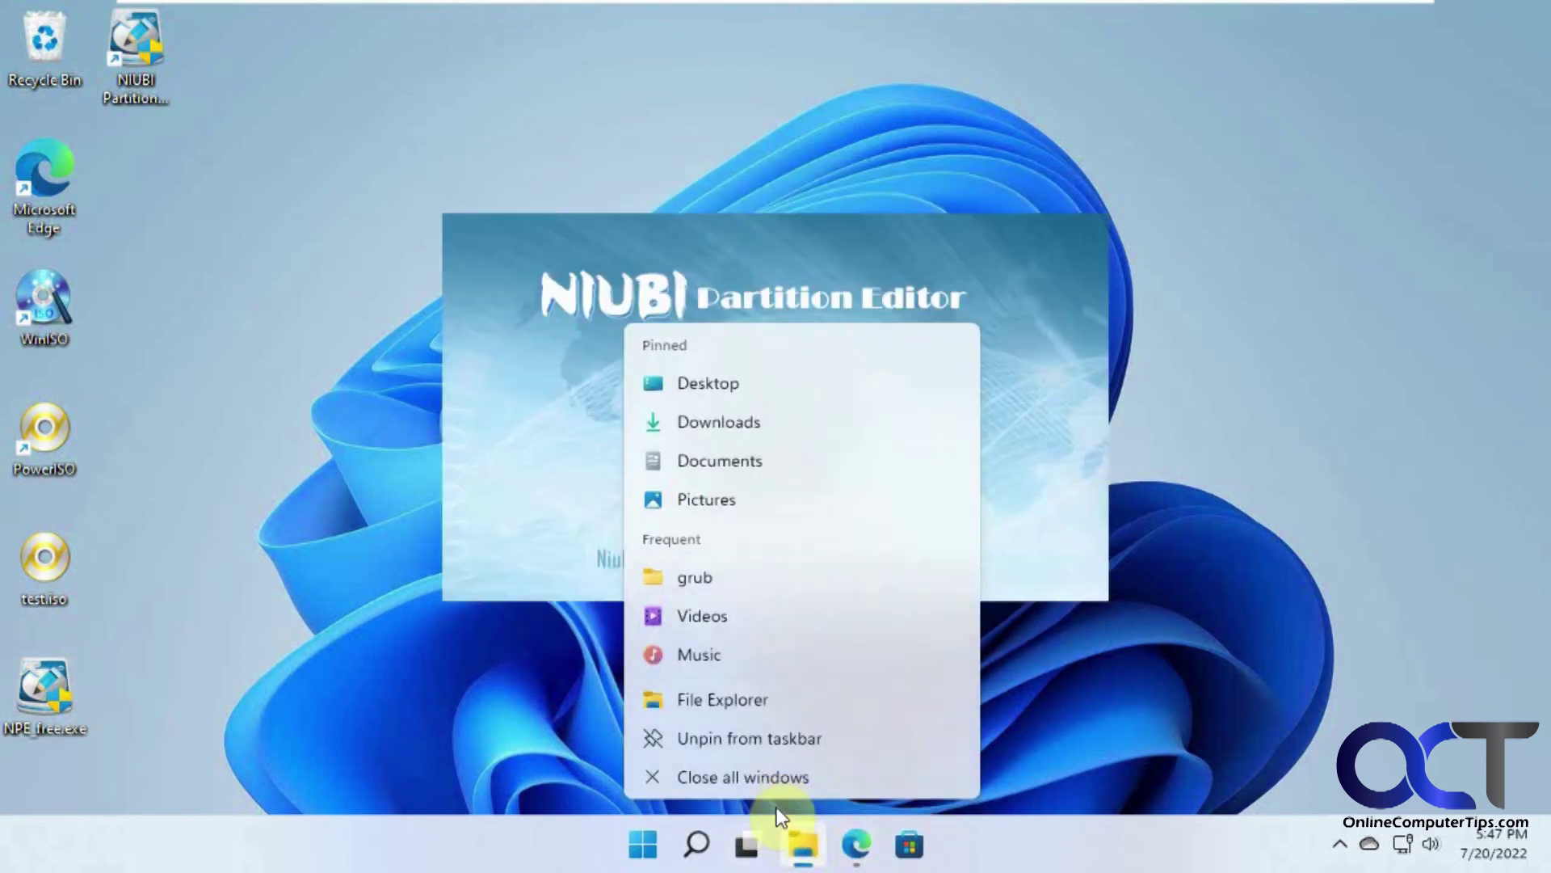
Step: Close leftover Explorer and Edge windows and inspect C:, the 30 GB unallocated space and recovery partition
left_click(774, 779)
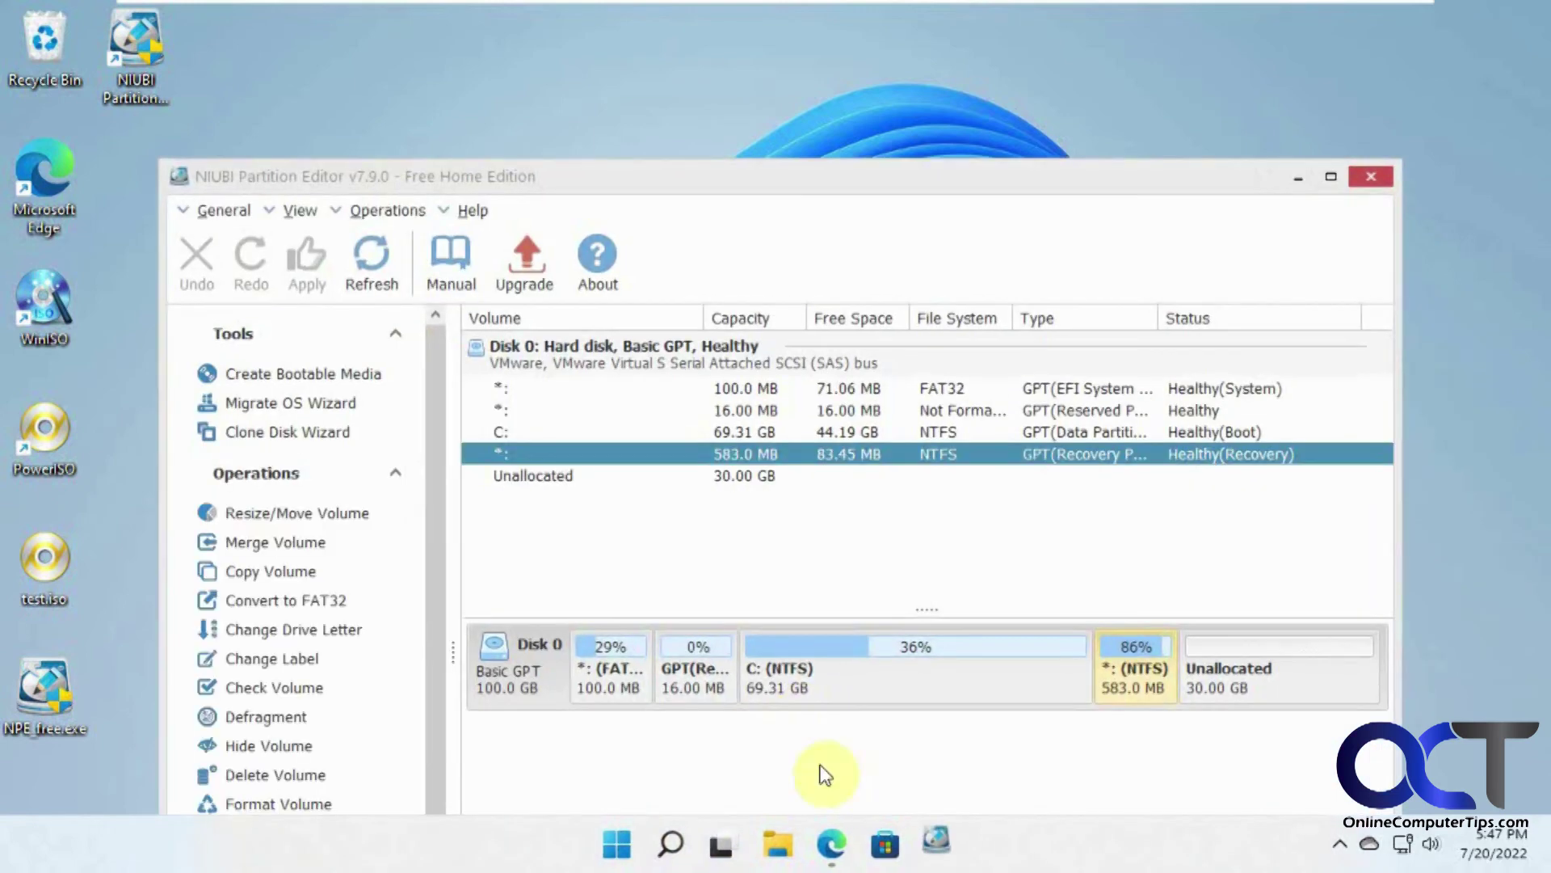
right_click(833, 848)
left_click(822, 782)
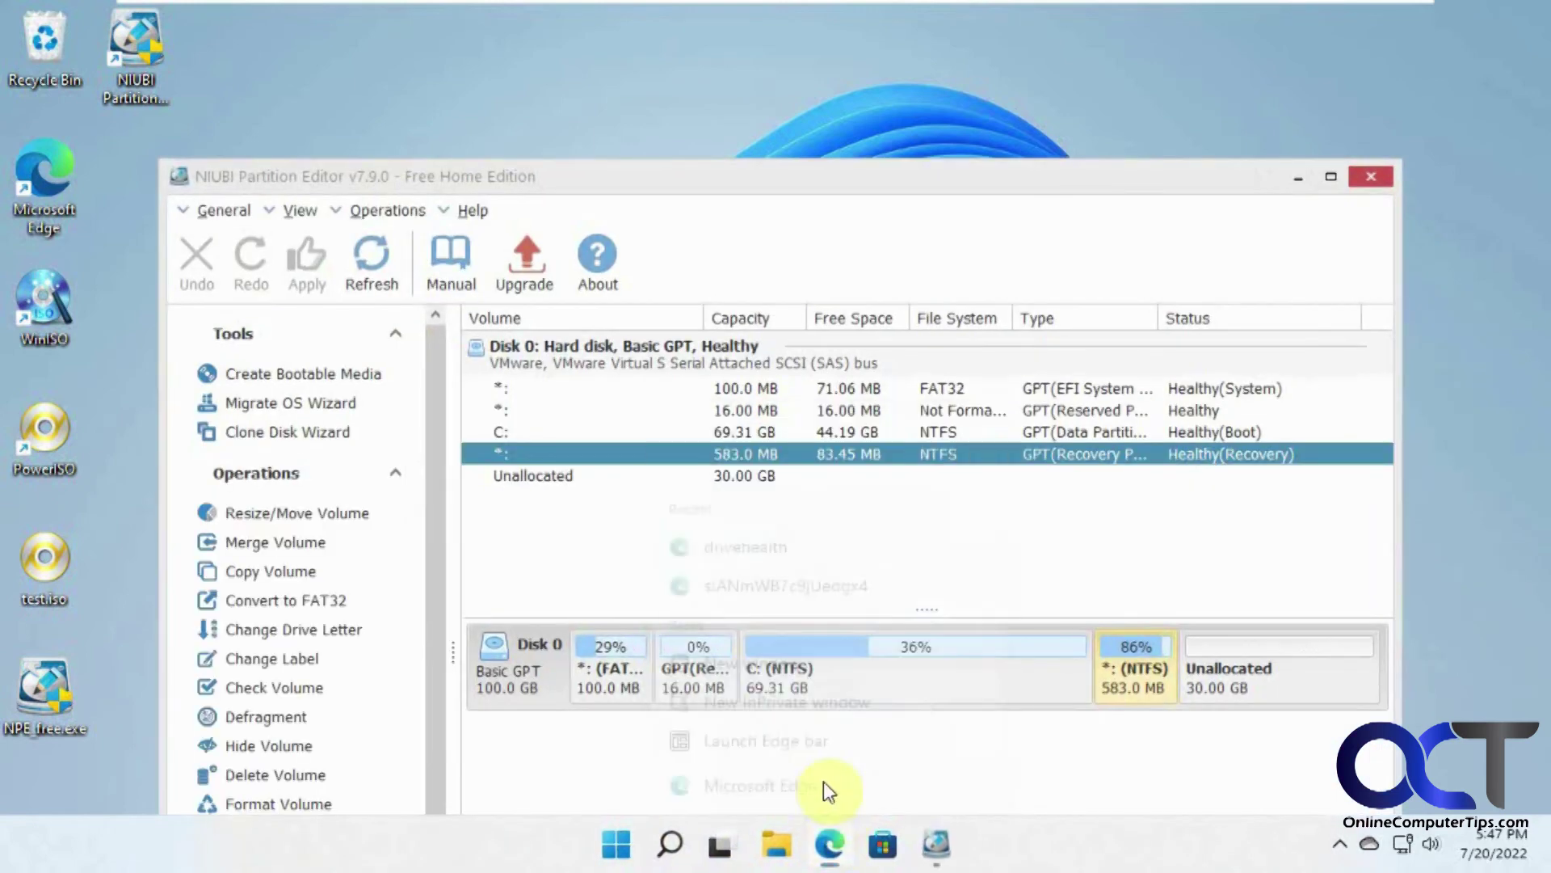
left_click_drag(869, 194, 859, 44)
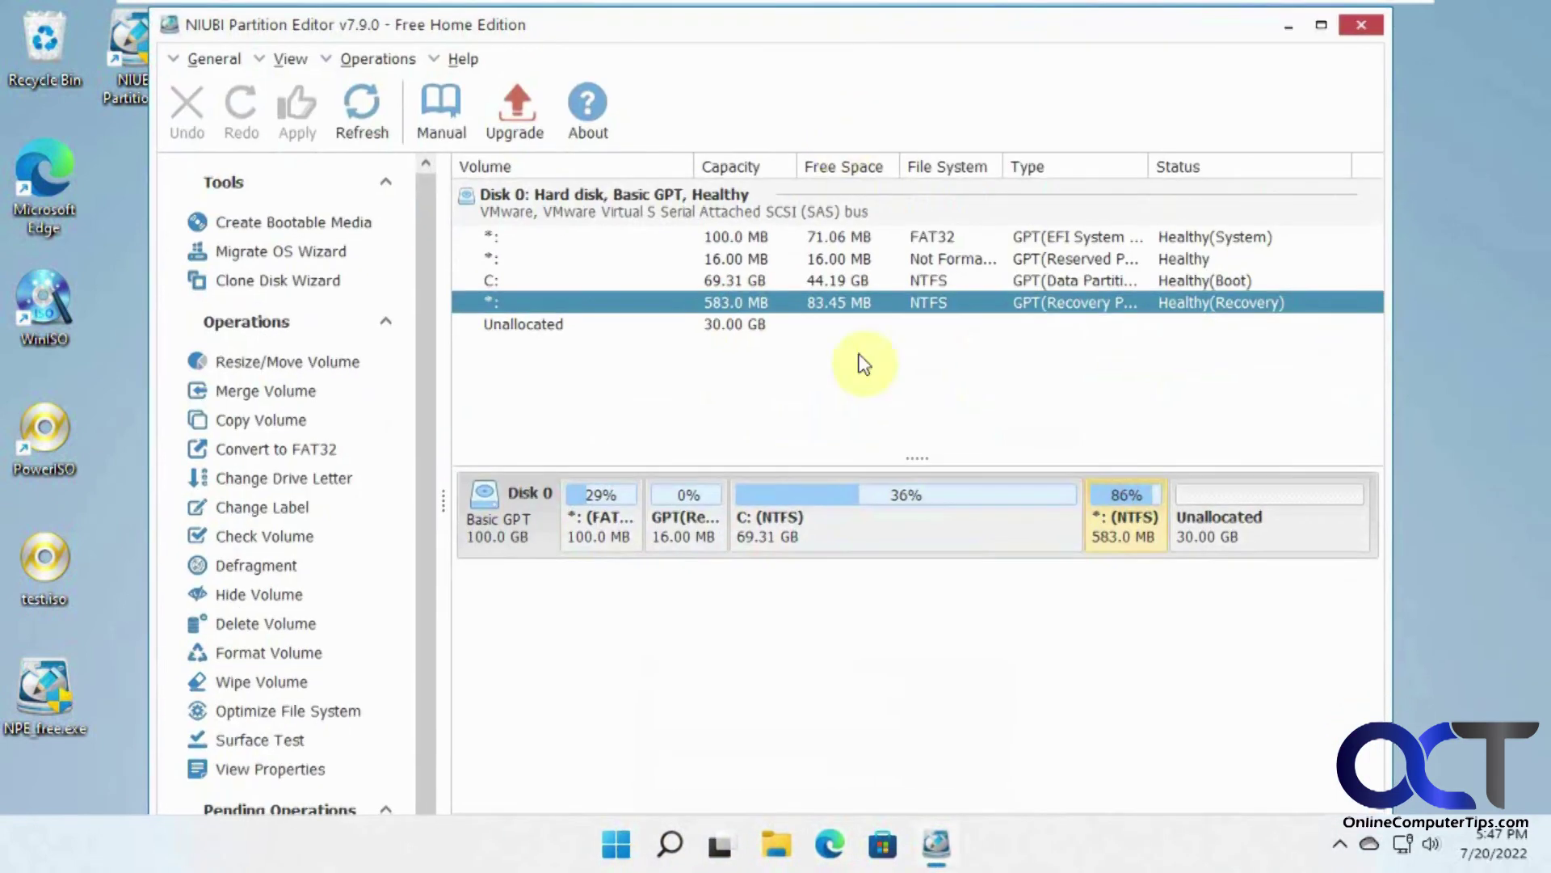
left_click(814, 525)
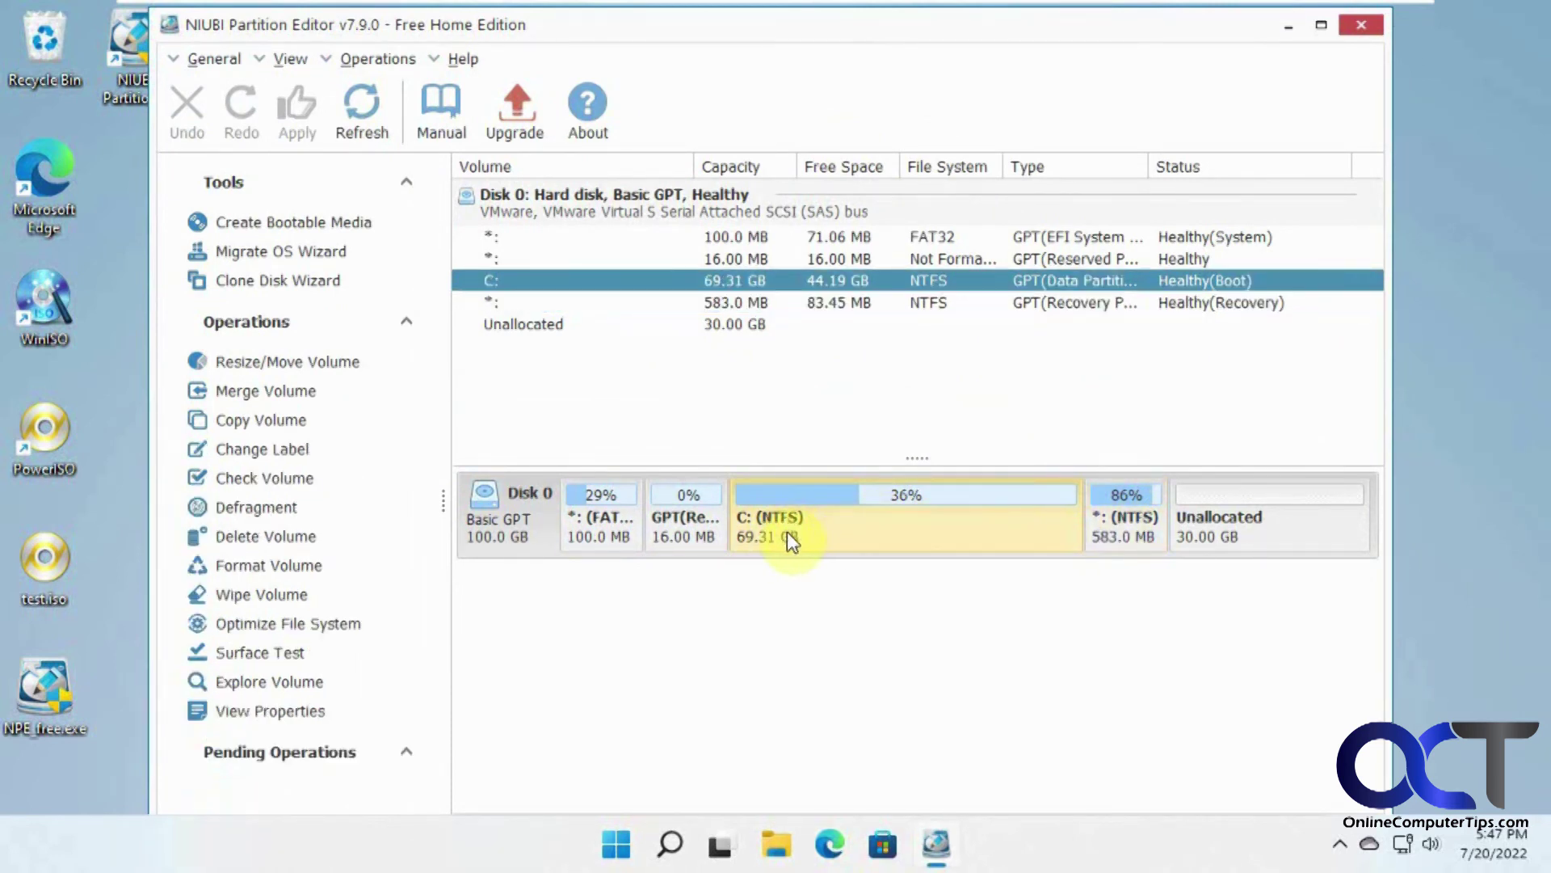
left_click(1231, 530)
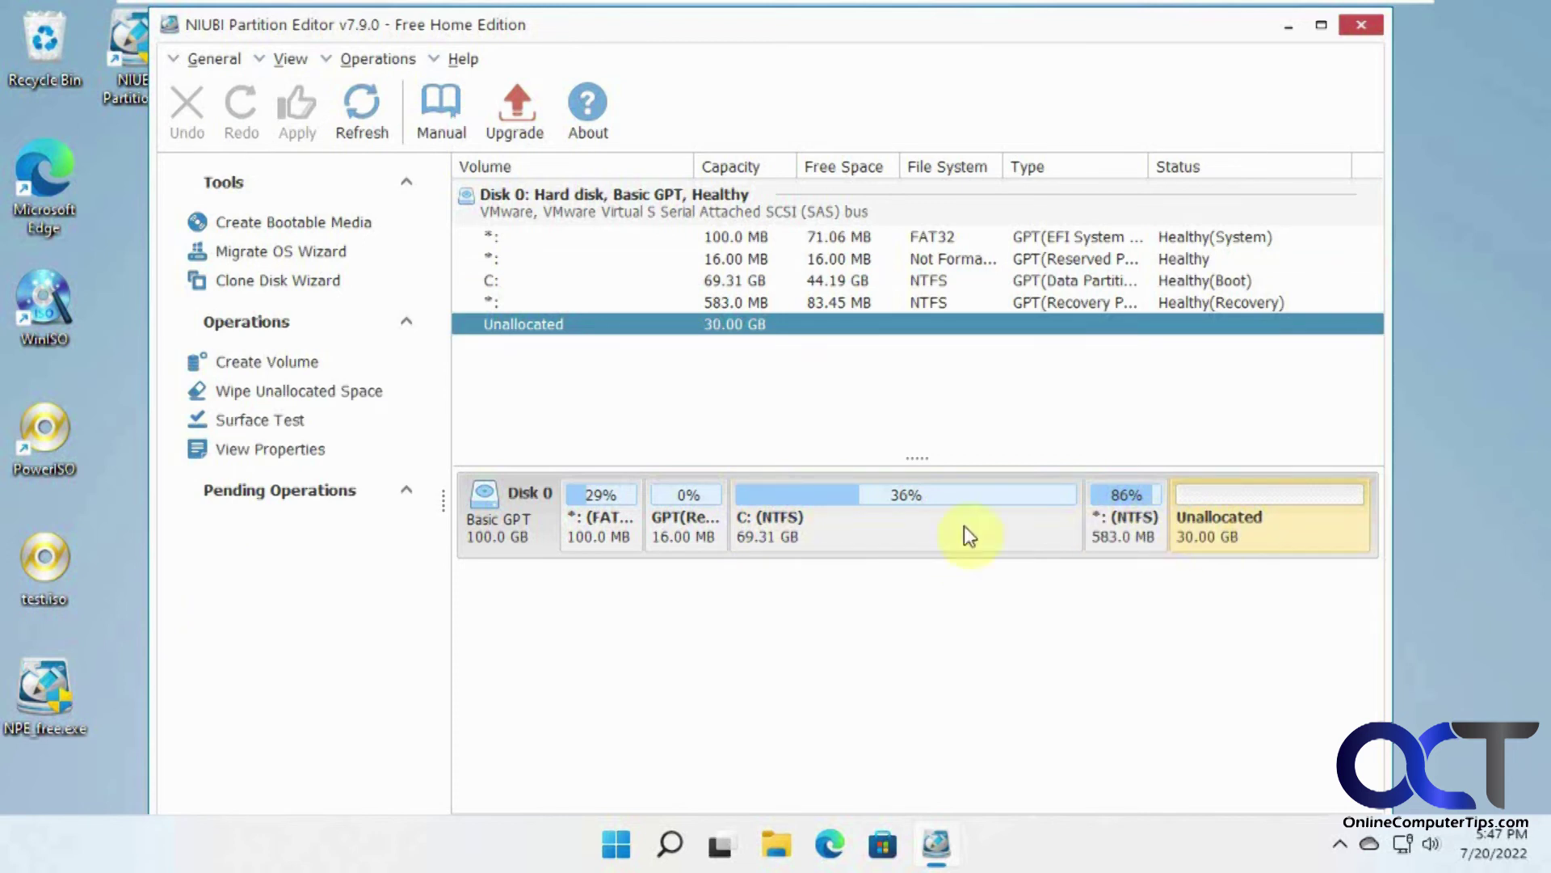
left_click(1119, 536)
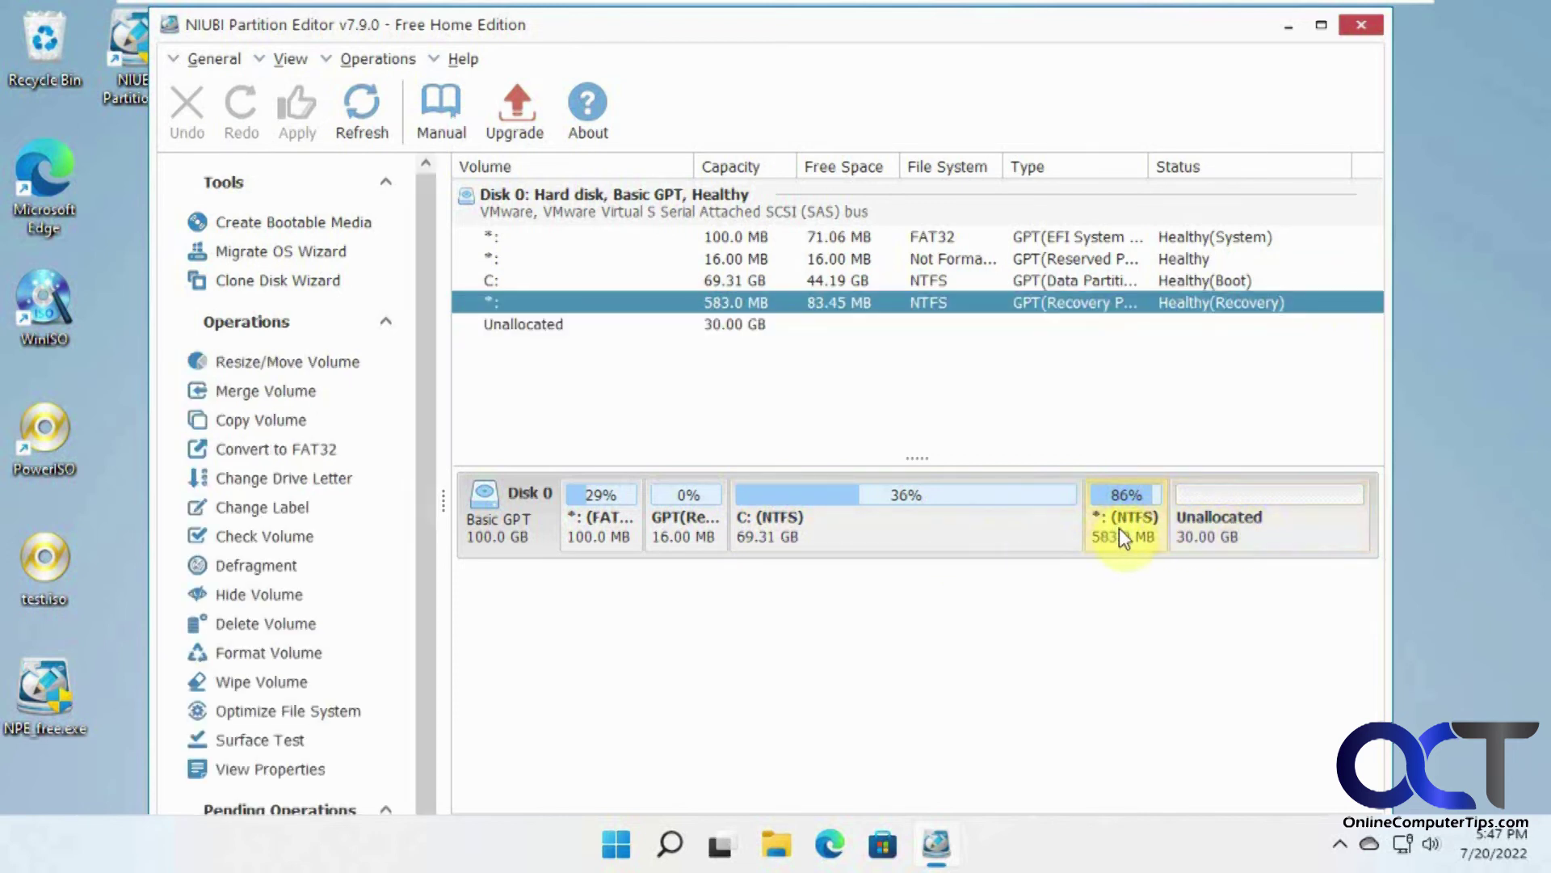
Step: Move the 583 MB recovery partition to the end of the disk and apply the change
right_click(1119, 533)
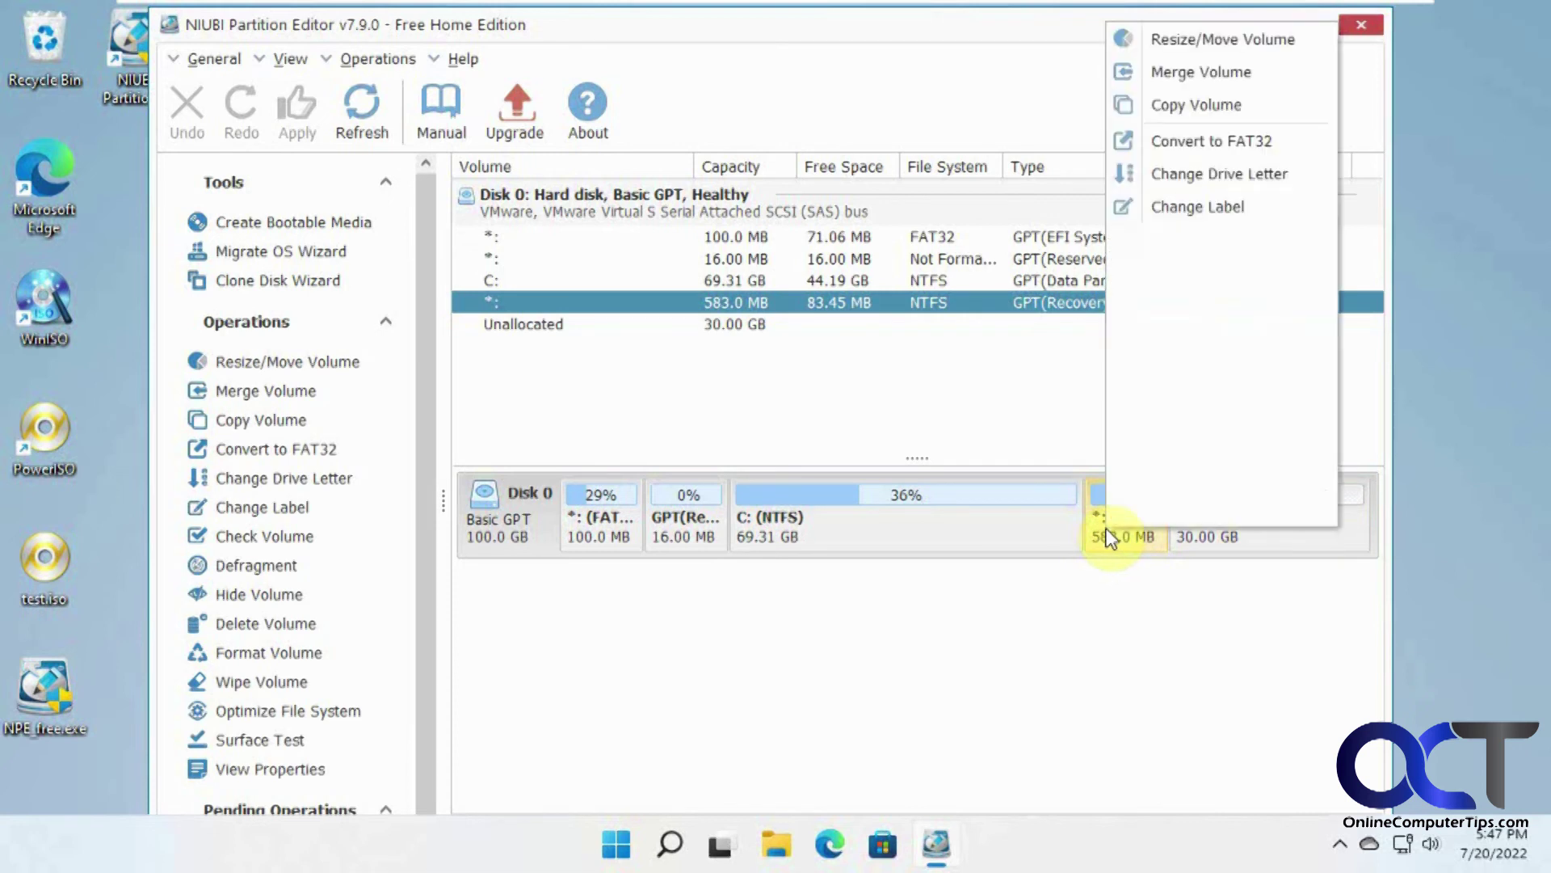
left_click(1191, 35)
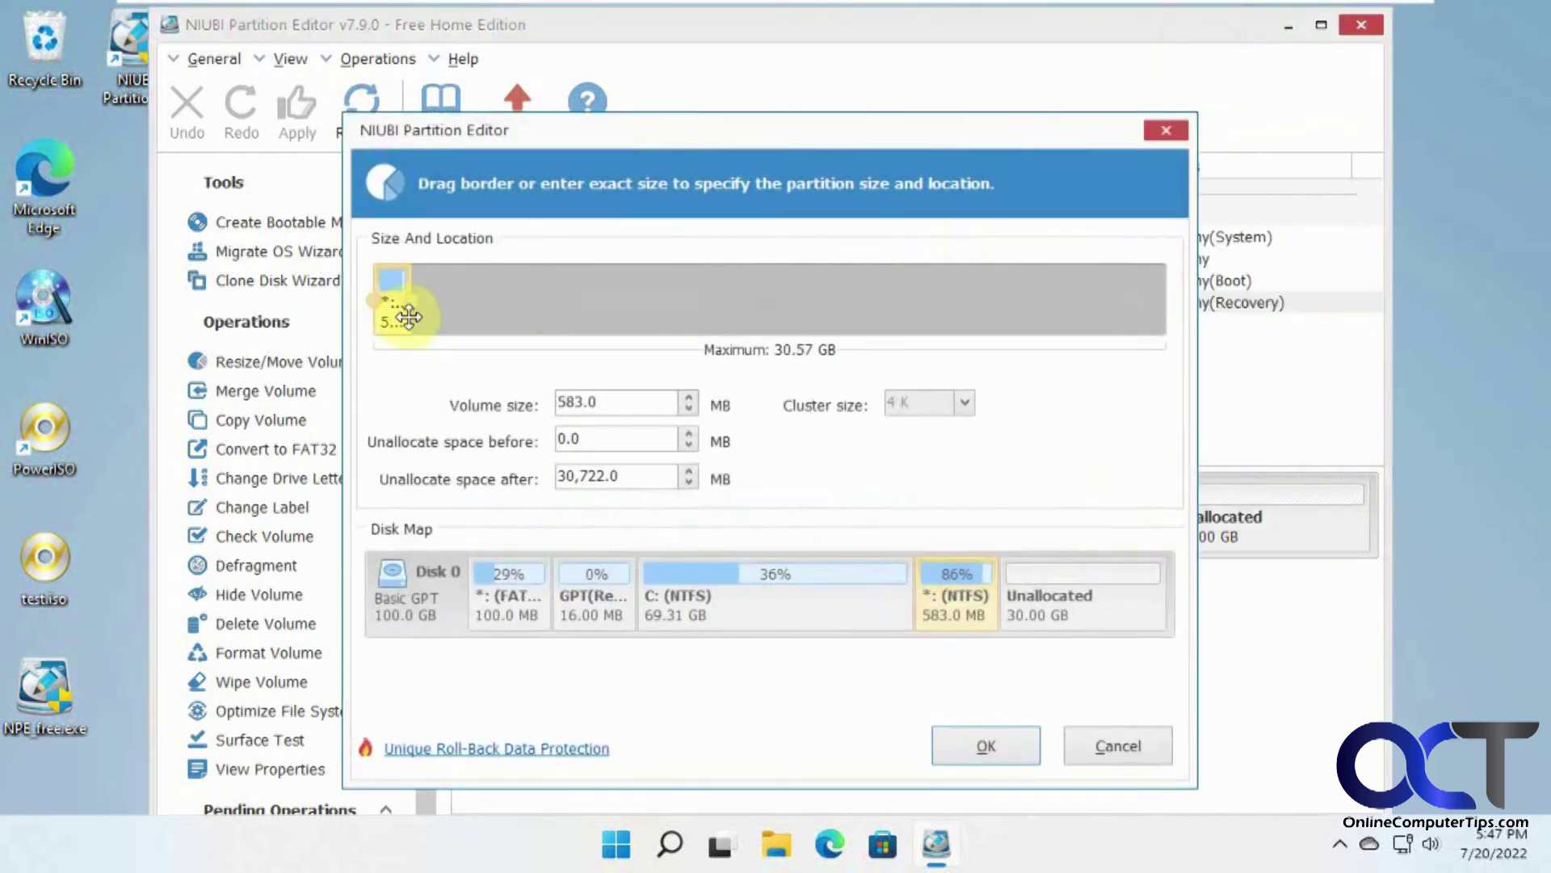
left_click_drag(438, 300, 1164, 356)
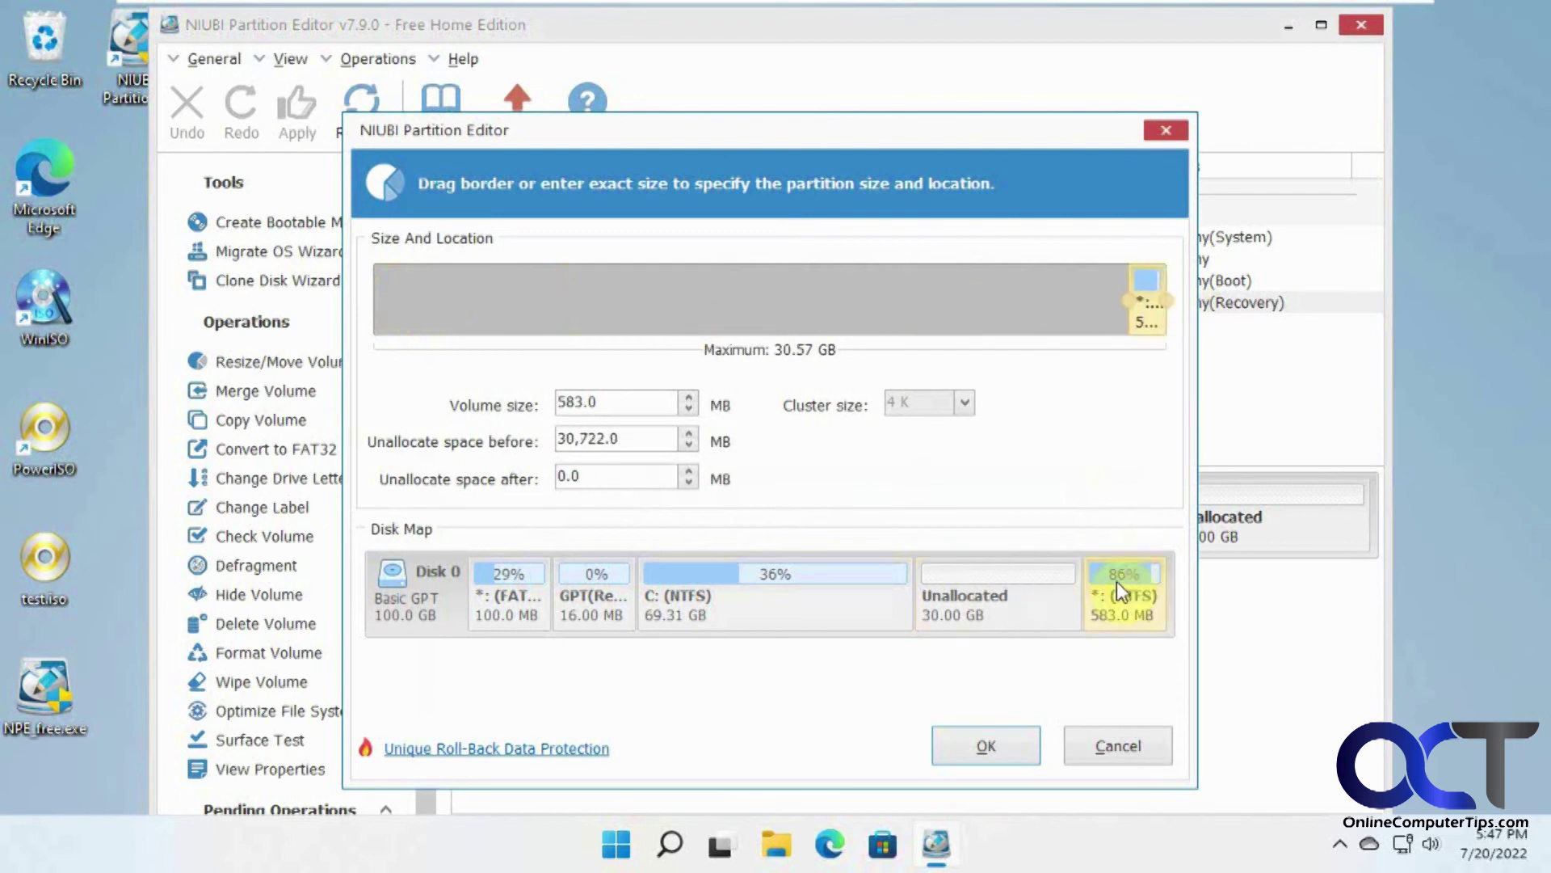
left_click(988, 743)
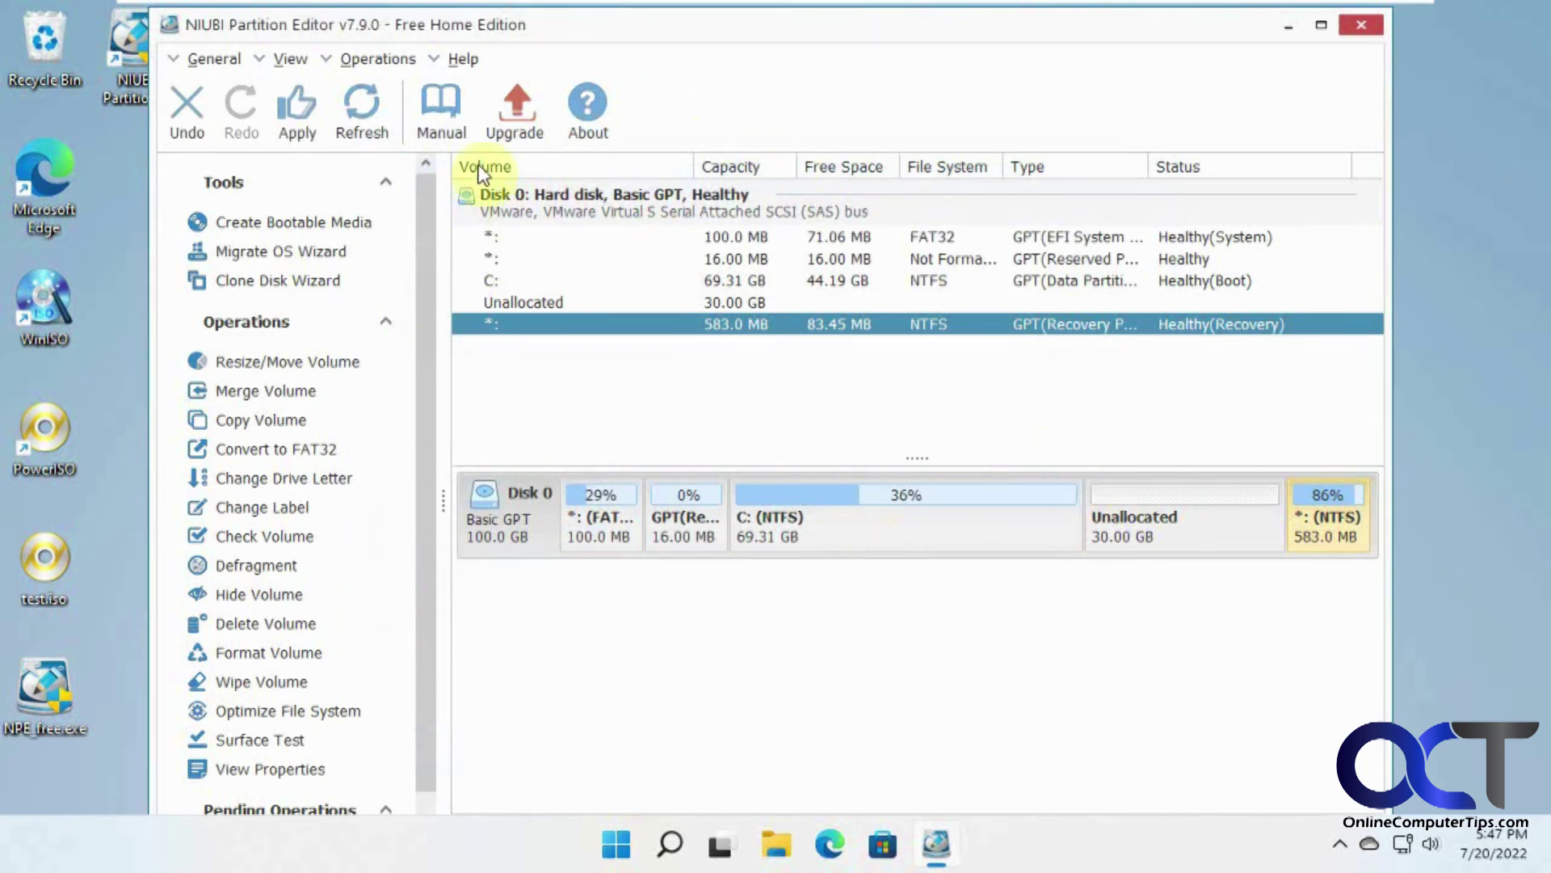
left_click(312, 113)
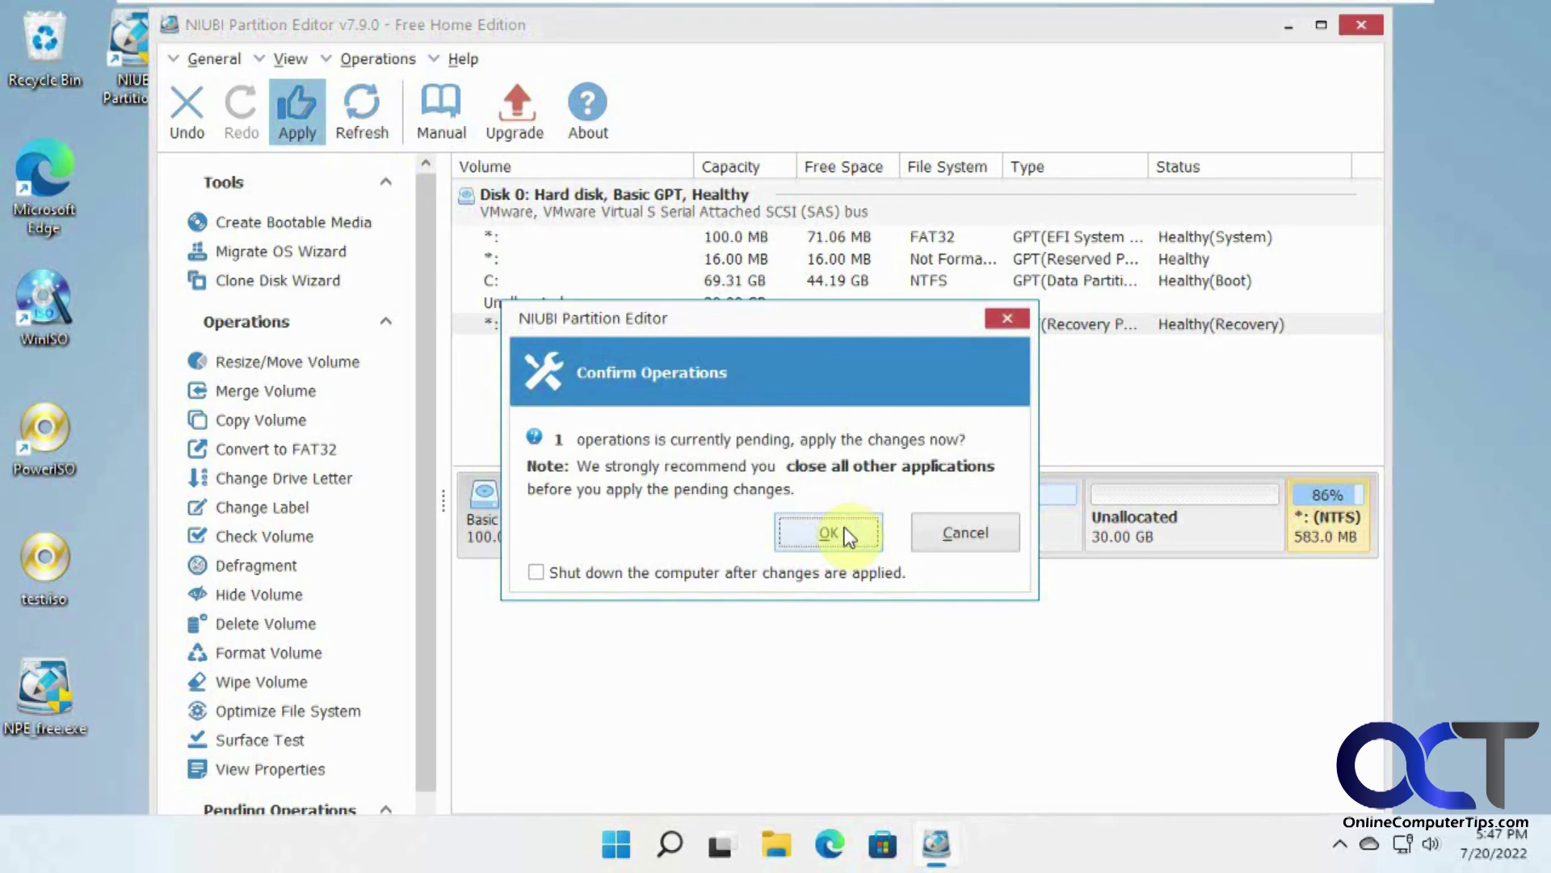
left_click(828, 534)
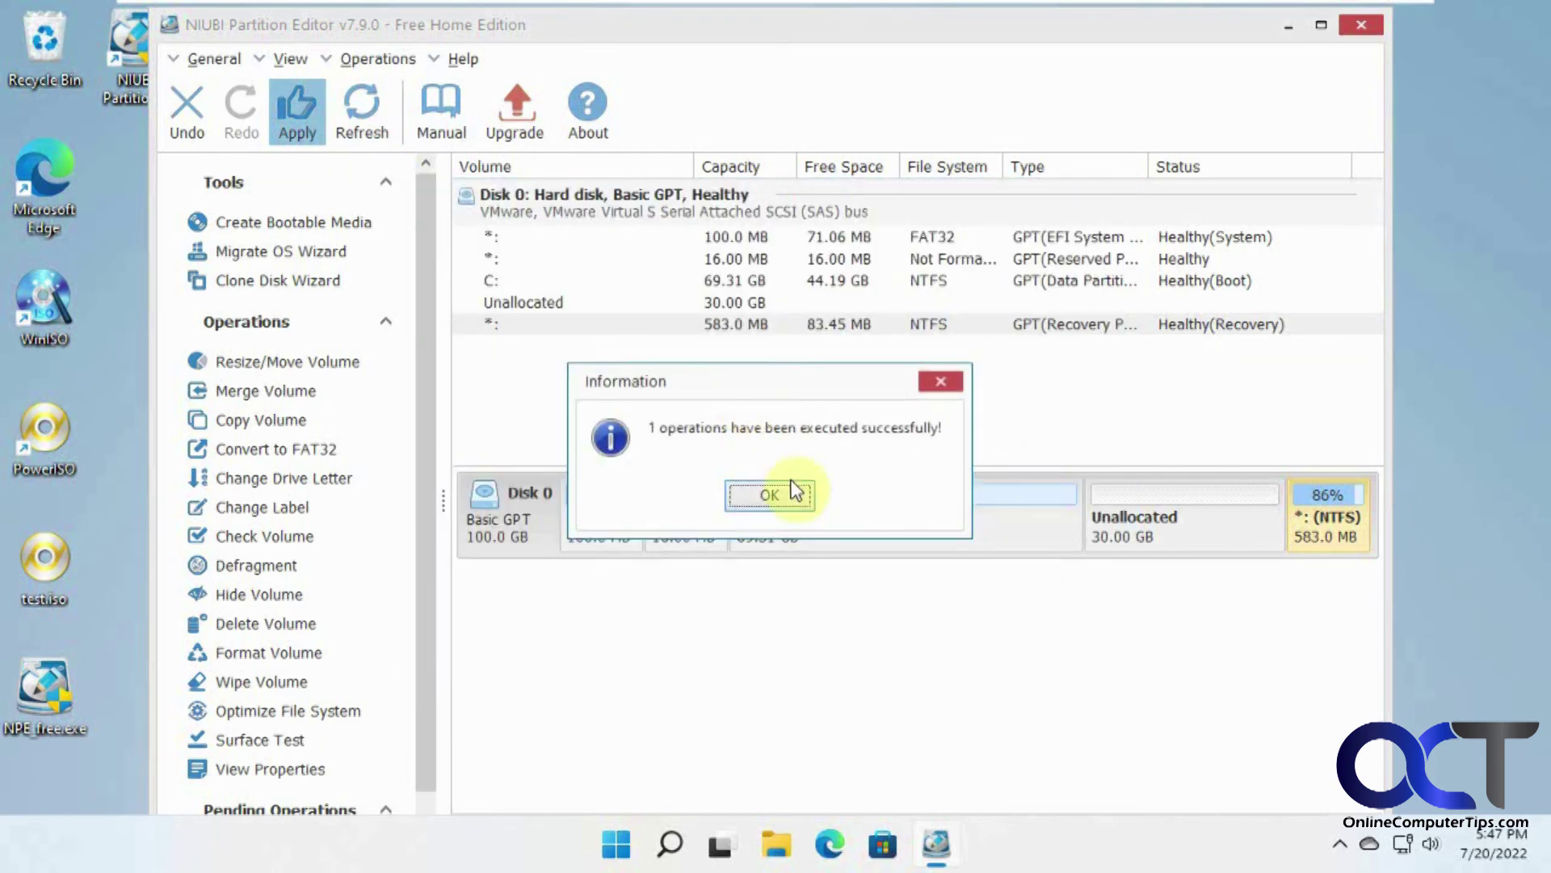
left_click(788, 489)
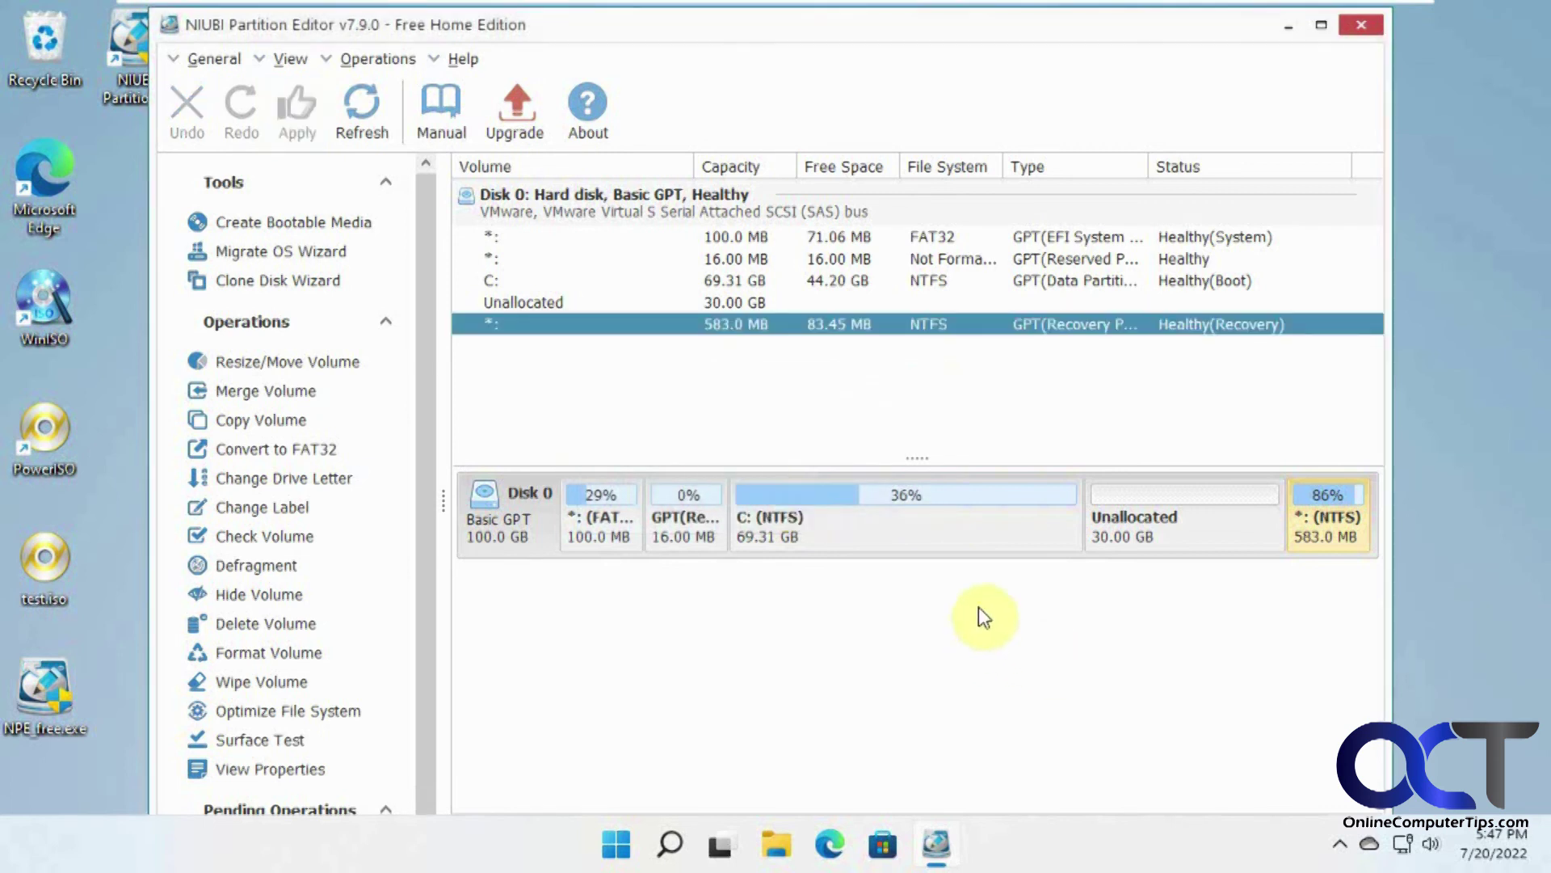
Step: Extend C: across all 30 GB unallocated space to 99.32 GB, apply, and close NIUBI
right_click(950, 525)
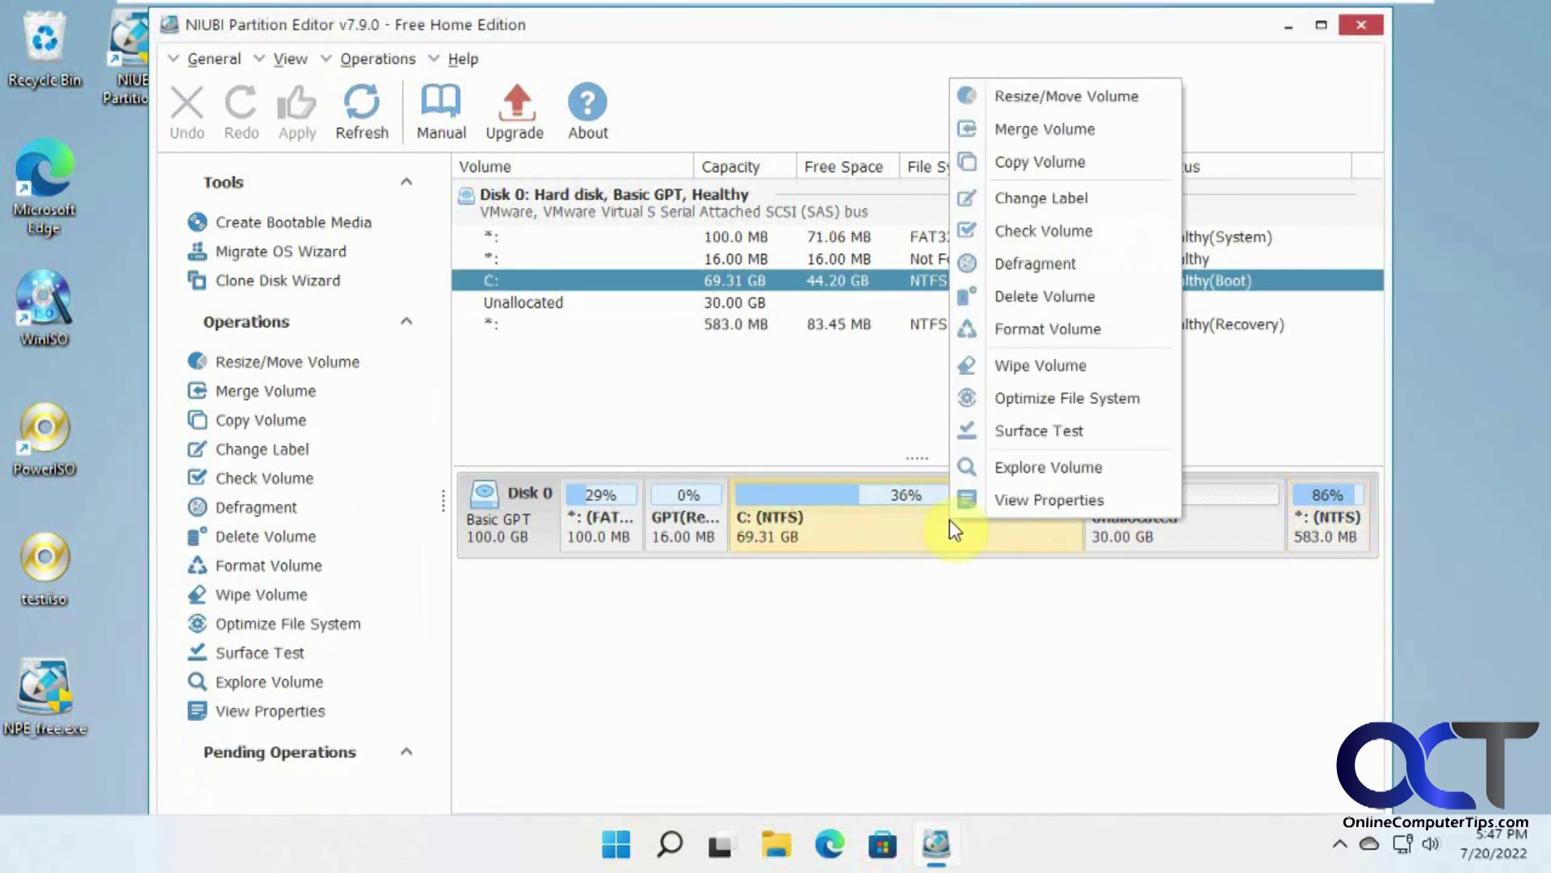
left_click(1060, 99)
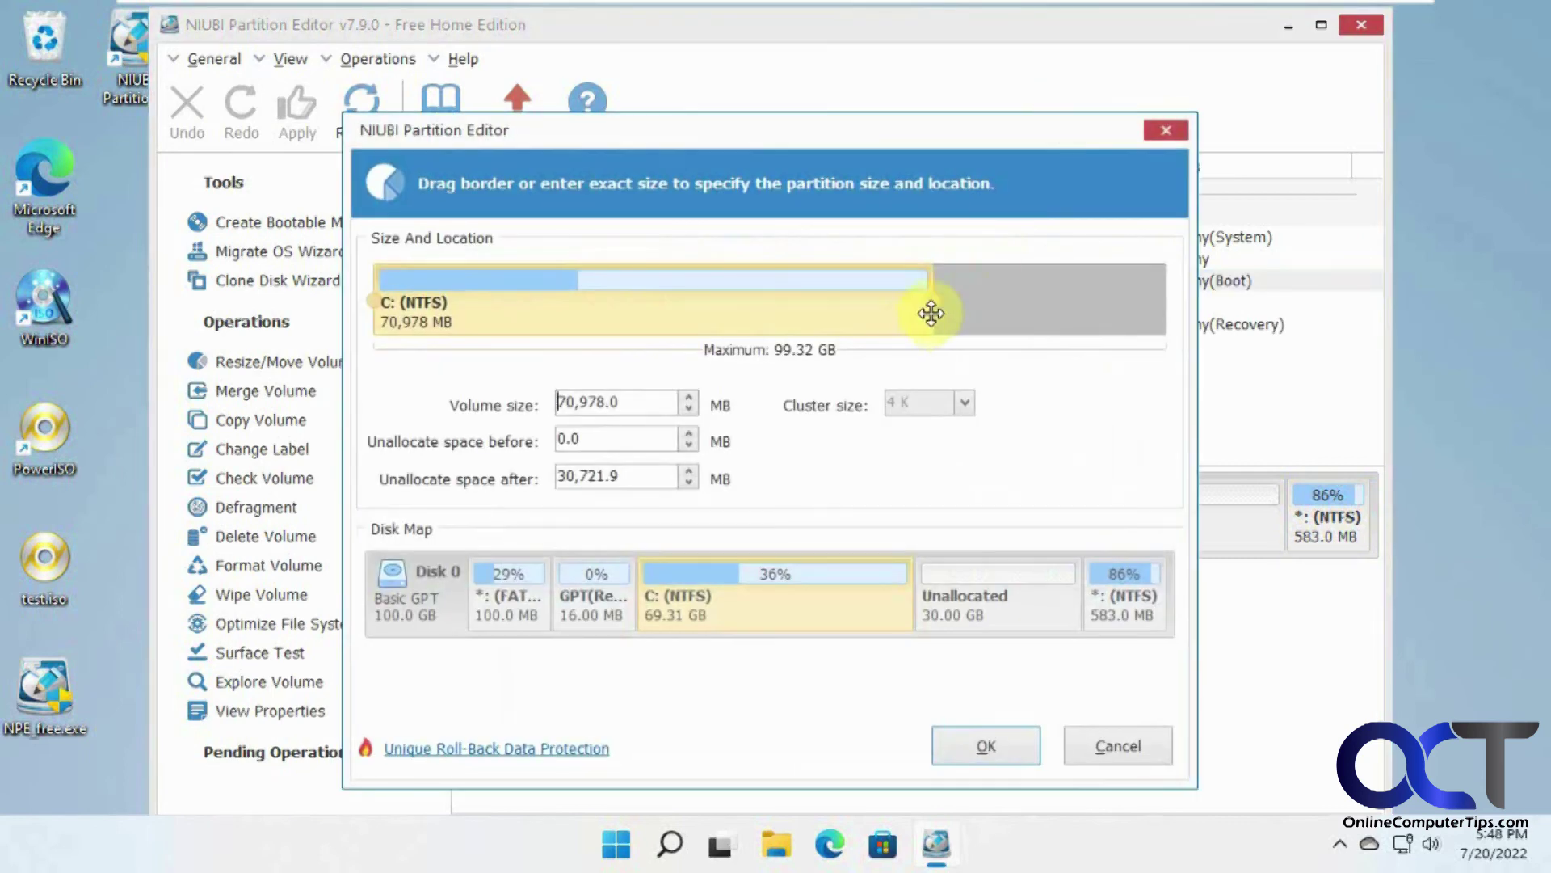
left_click_drag(934, 304, 1173, 283)
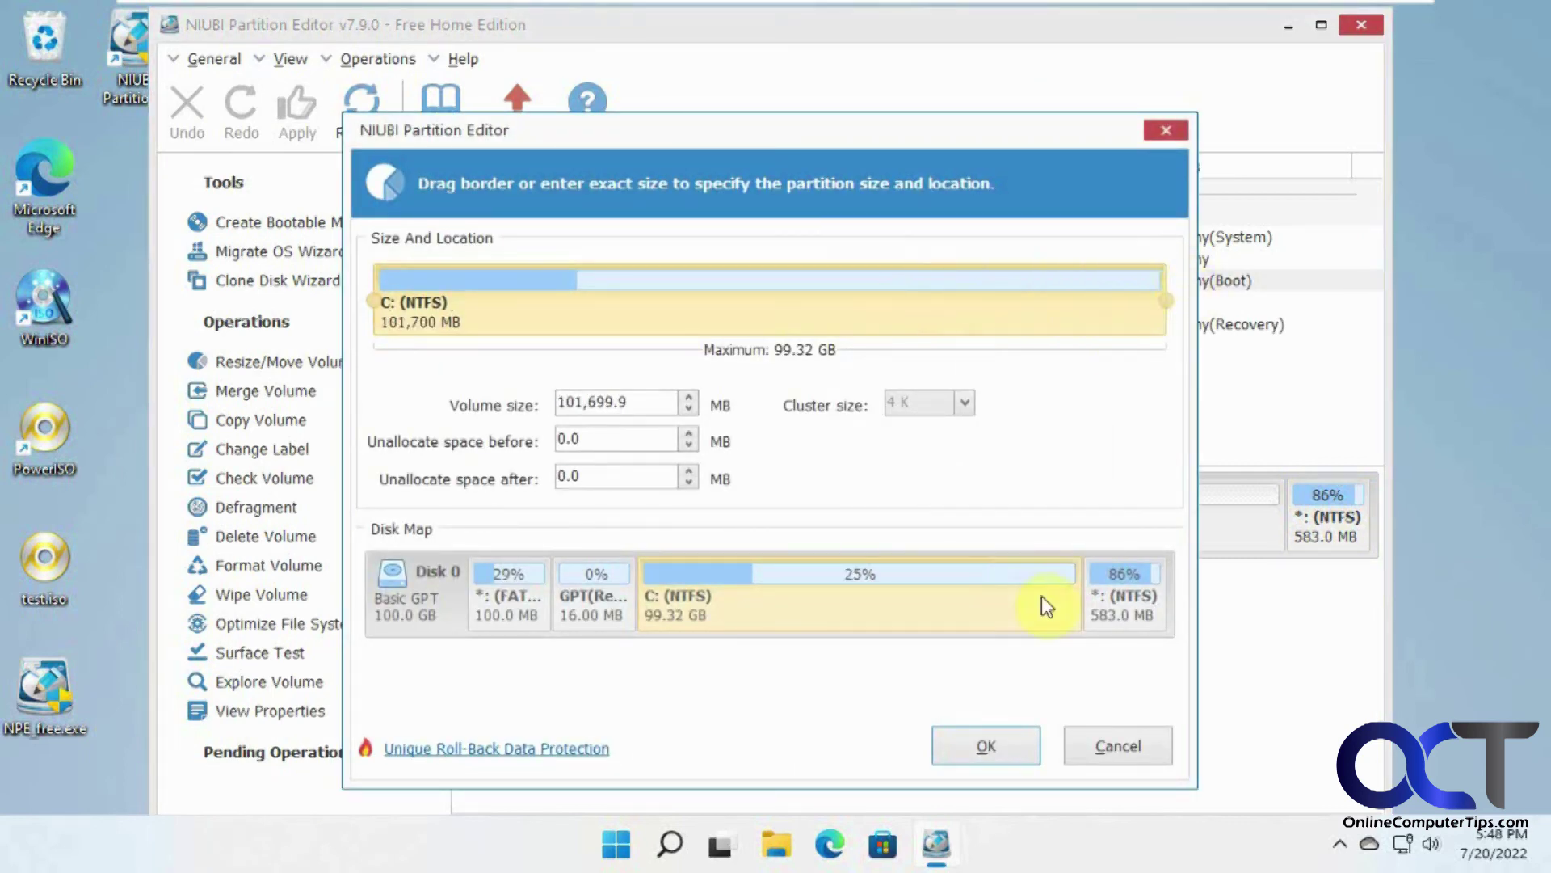
left_click(990, 746)
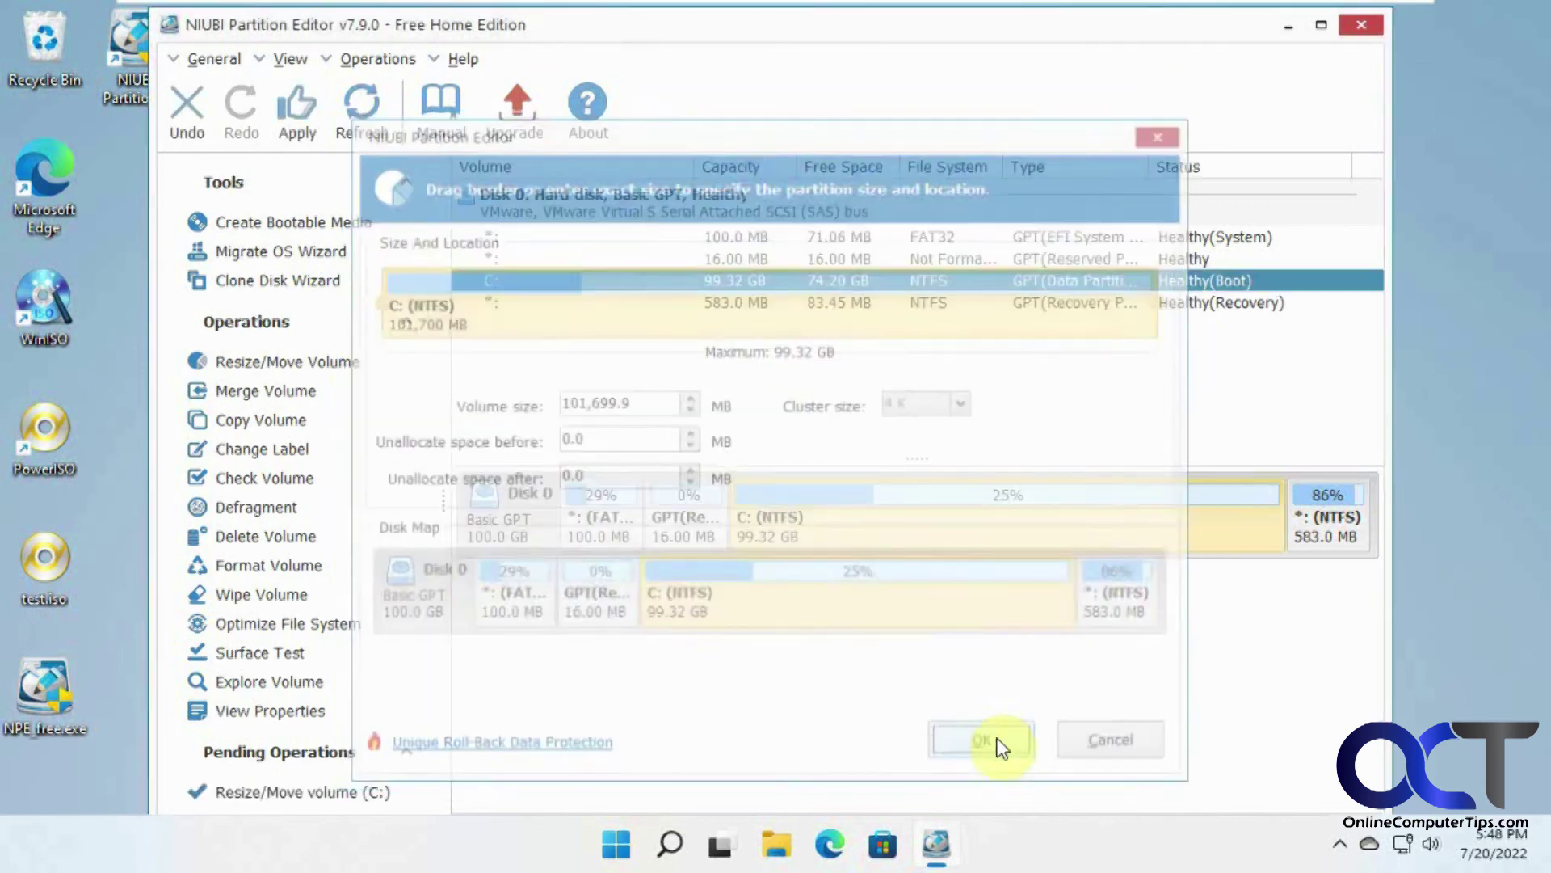
left_click(301, 113)
left_click(828, 535)
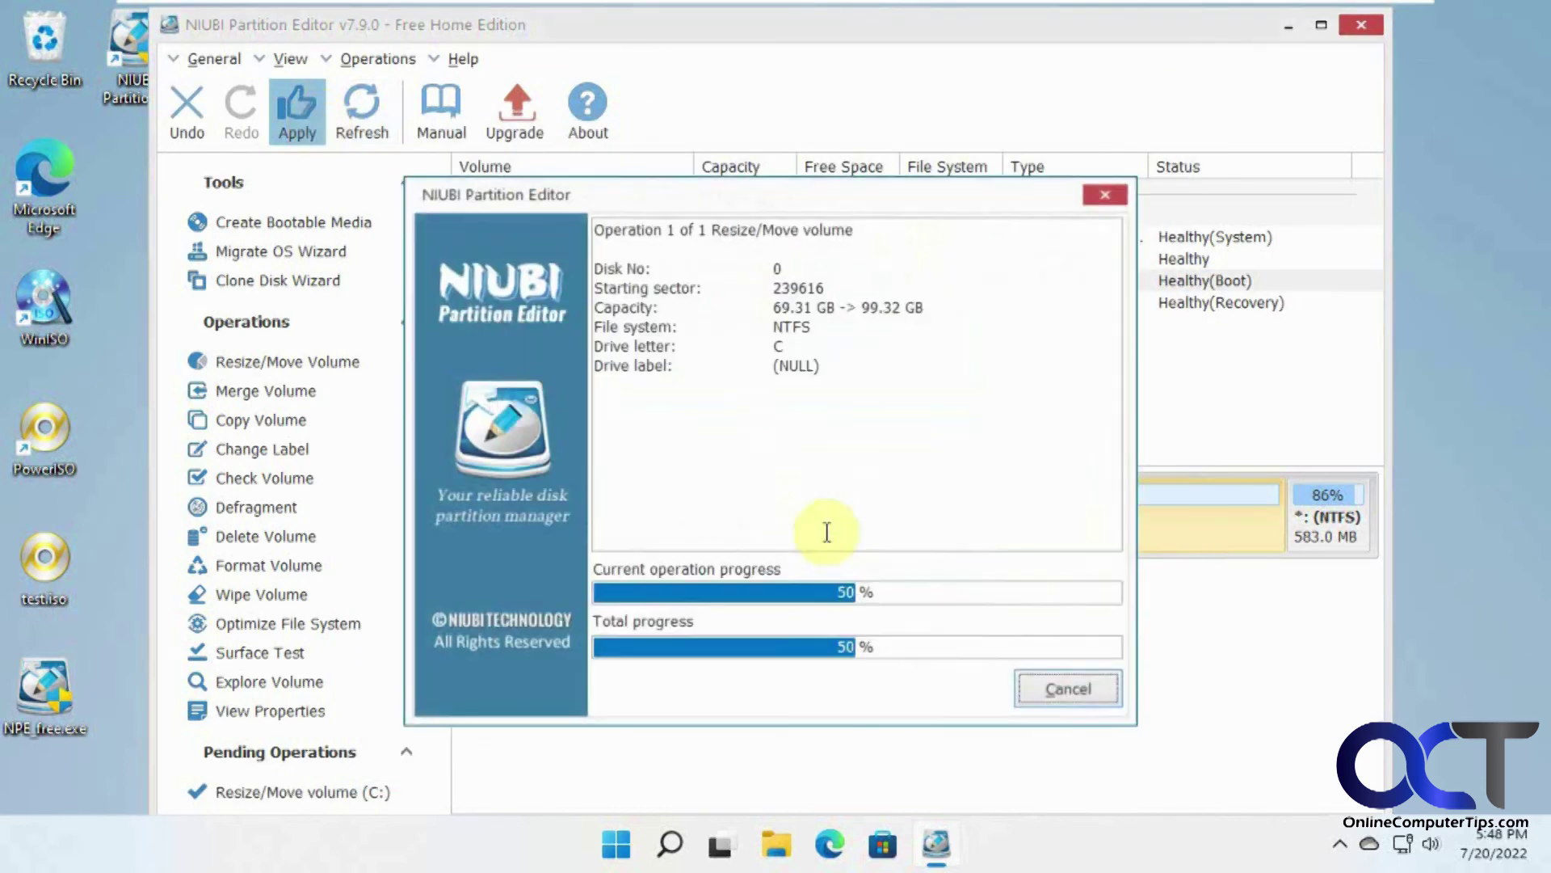
left_click(788, 500)
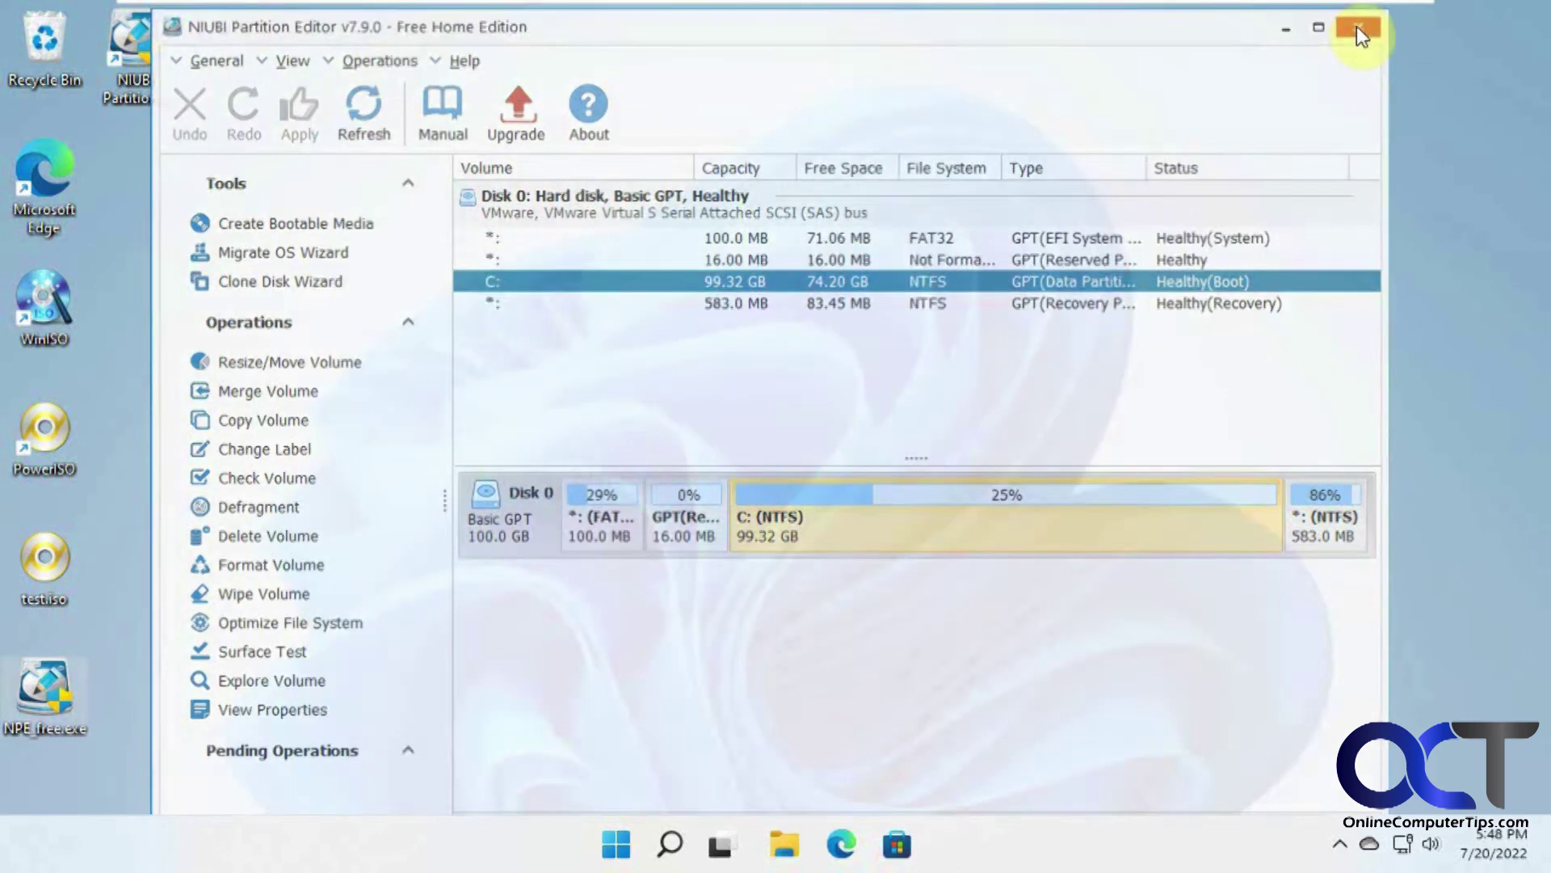
left_click(1356, 28)
Step: Verify in This PC that Local Disk (C:) now shows 74.2 GB free of 99.3 GB
left_click(816, 824)
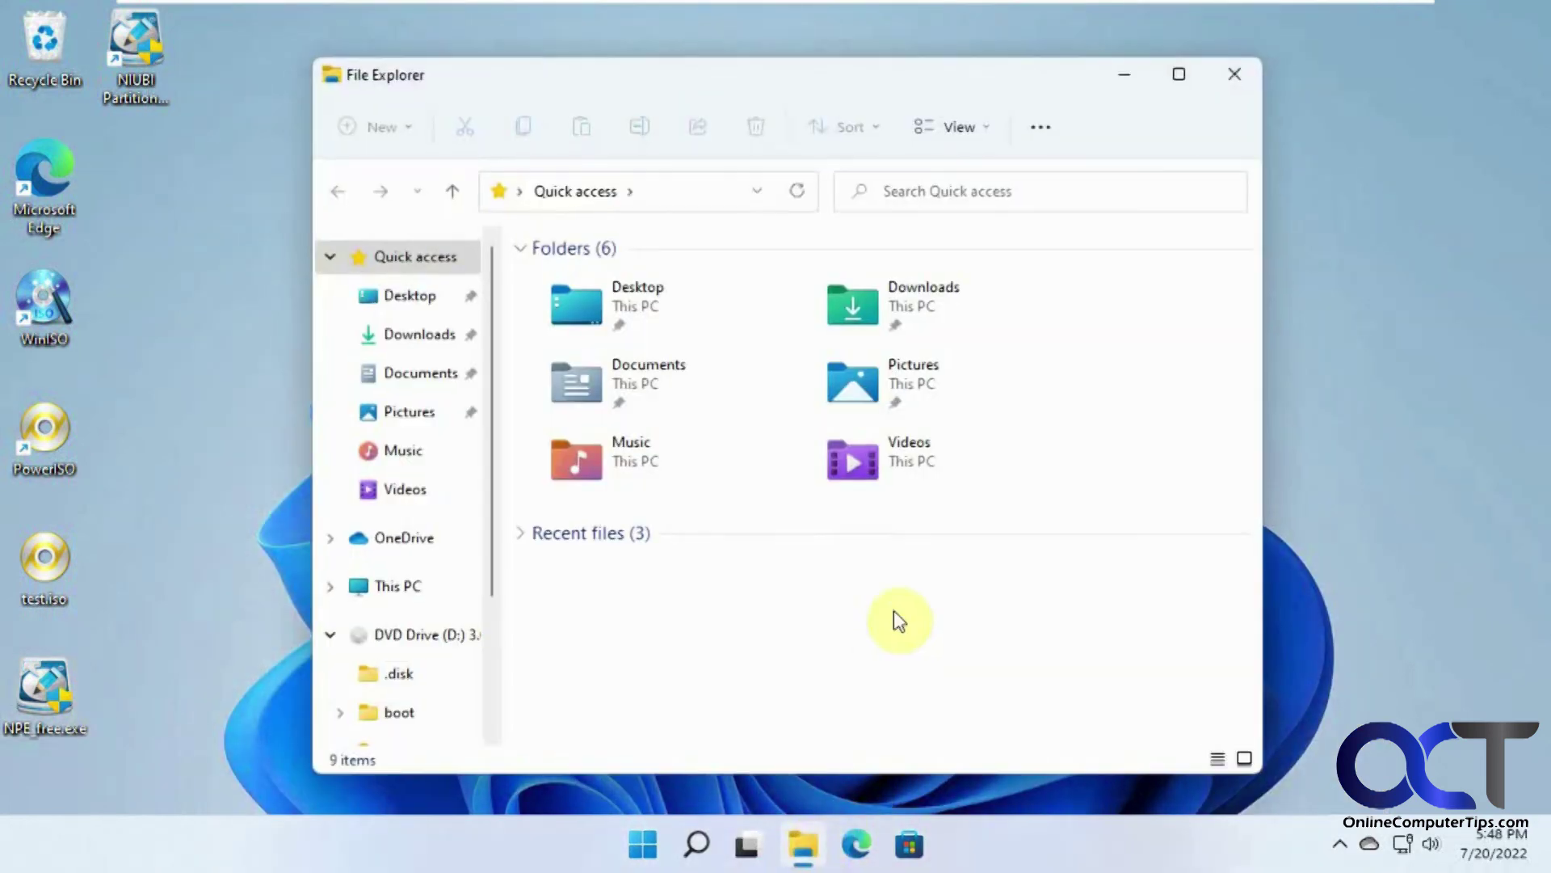
left_click(400, 585)
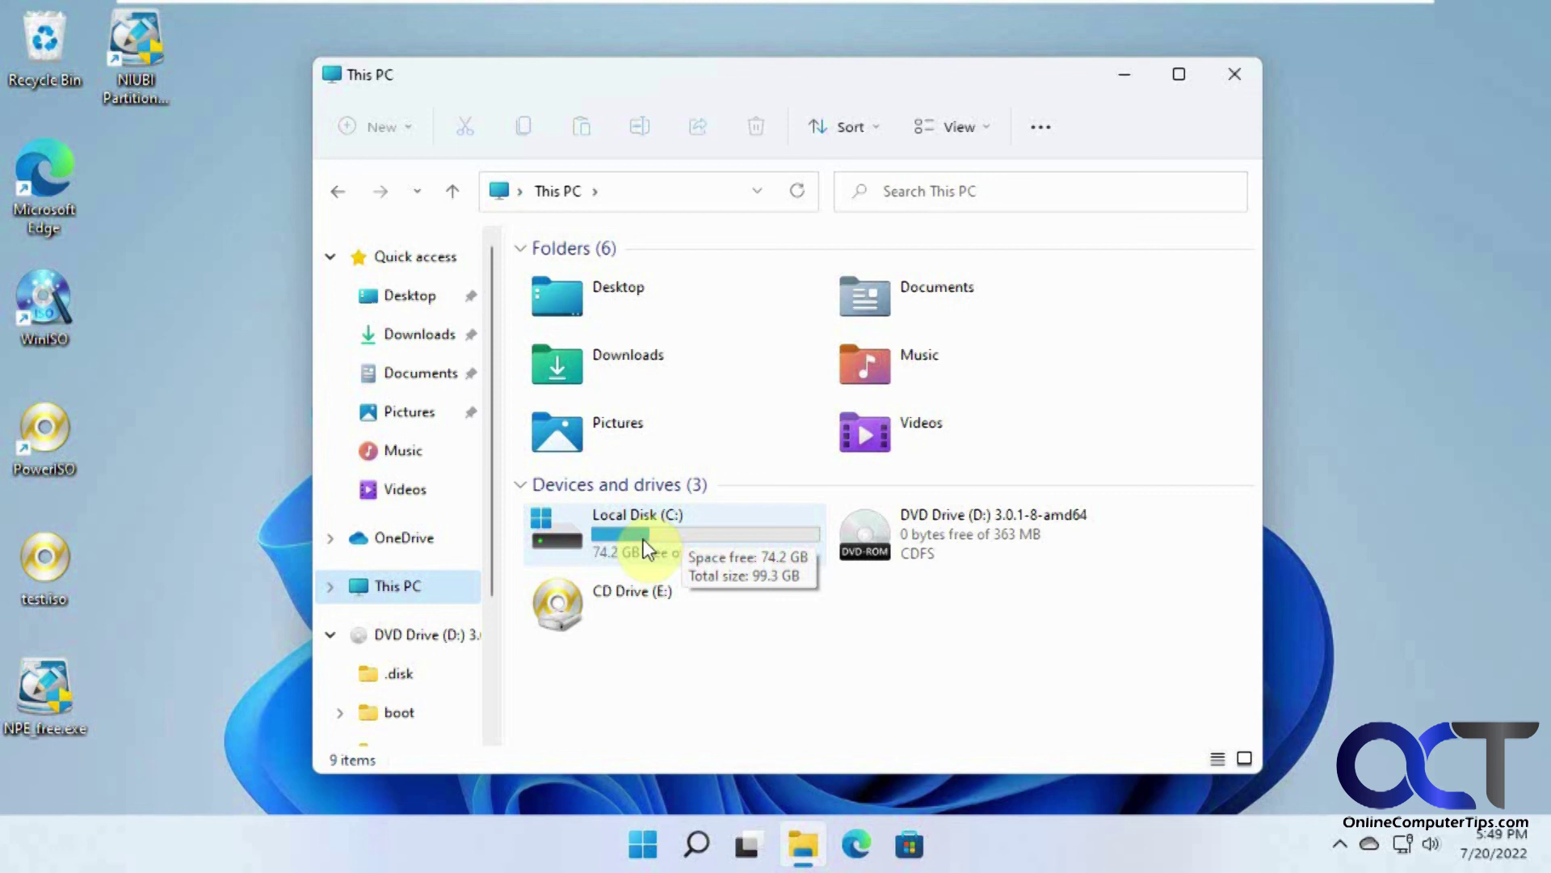
left_click(137, 105)
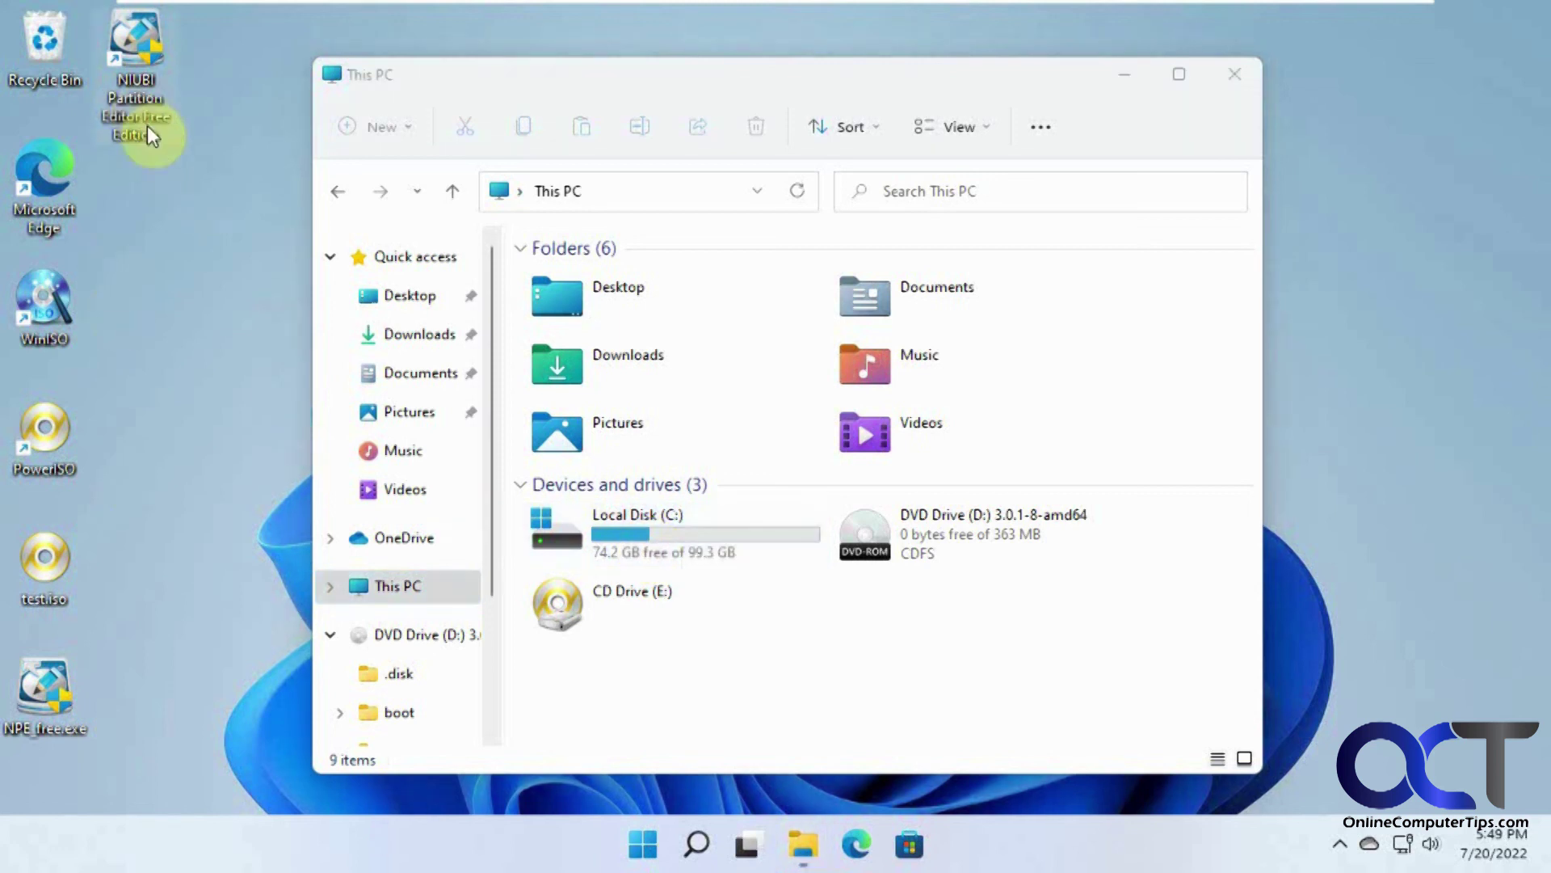